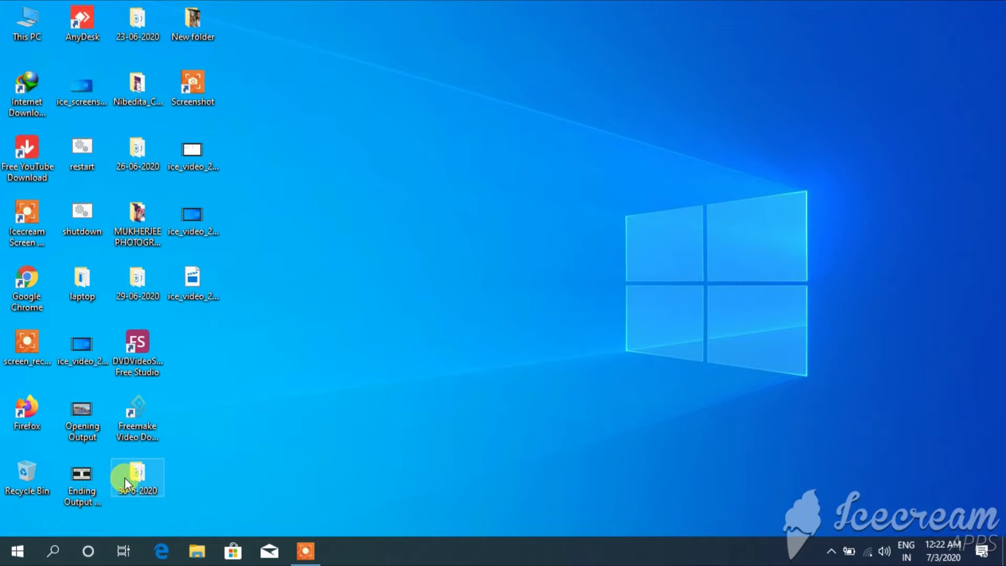
- Launch Microsoft Office PowerPoint 2007 from the Microsoft Office program group
{"action": "left_click", "coordinate": [20, 554]}
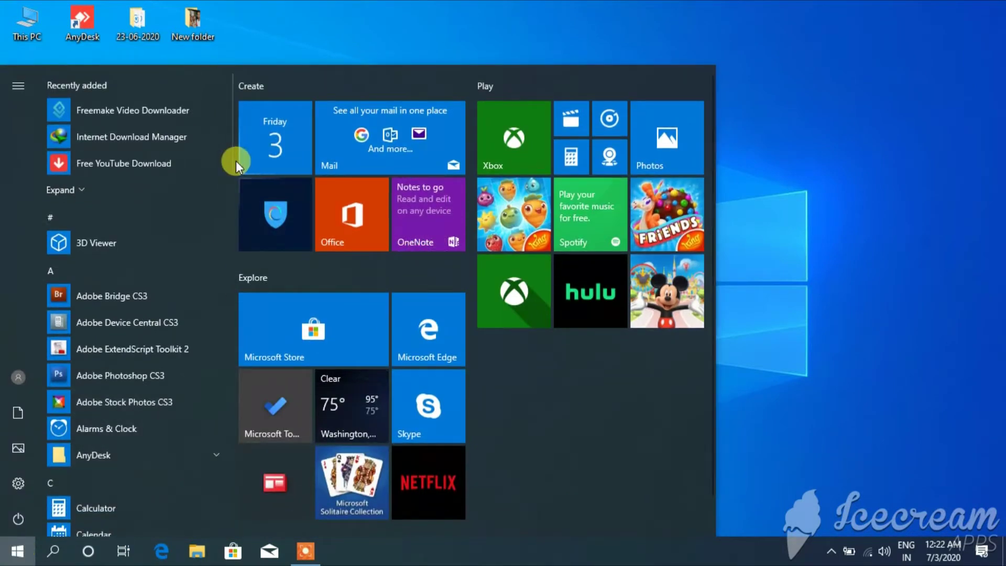
{"action": "left_click", "coordinate": [217, 453]}
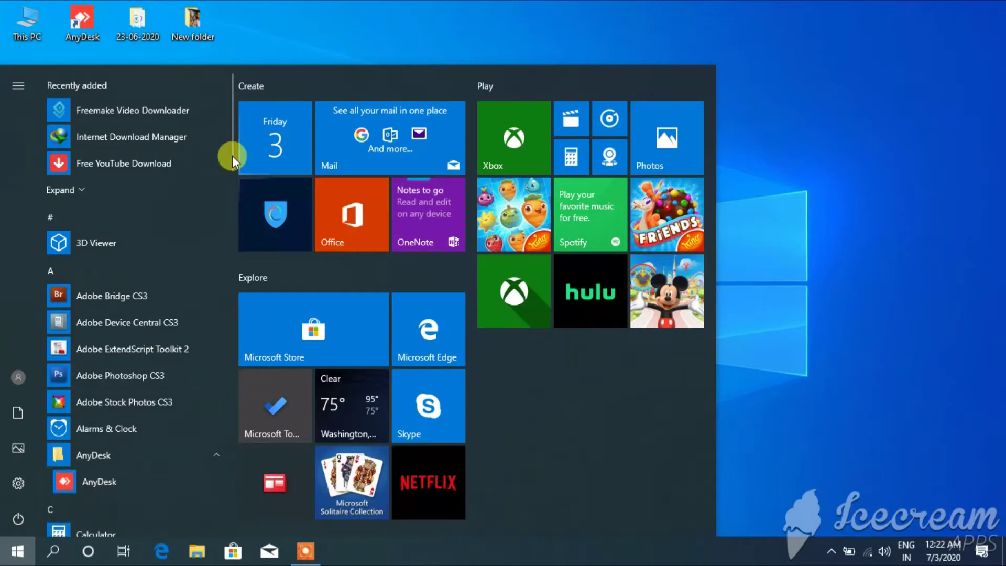
{"action": "left_click", "coordinate": [213, 456]}
{"action": "scroll", "coordinate": [228, 527], "scroll_direction": "down", "scroll_amount": 15}
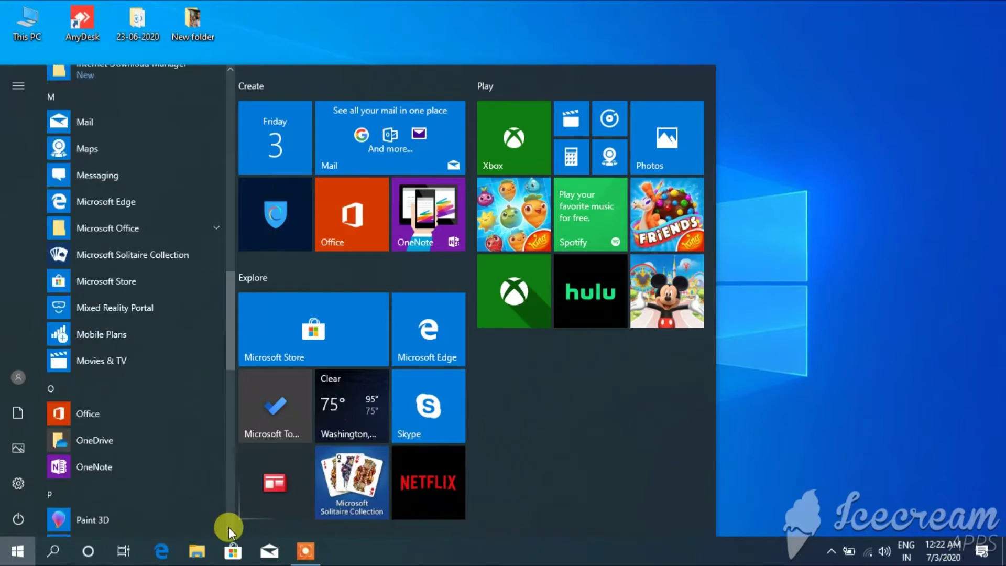
{"action": "scroll", "coordinate": [229, 528], "scroll_direction": "down", "scroll_amount": 5}
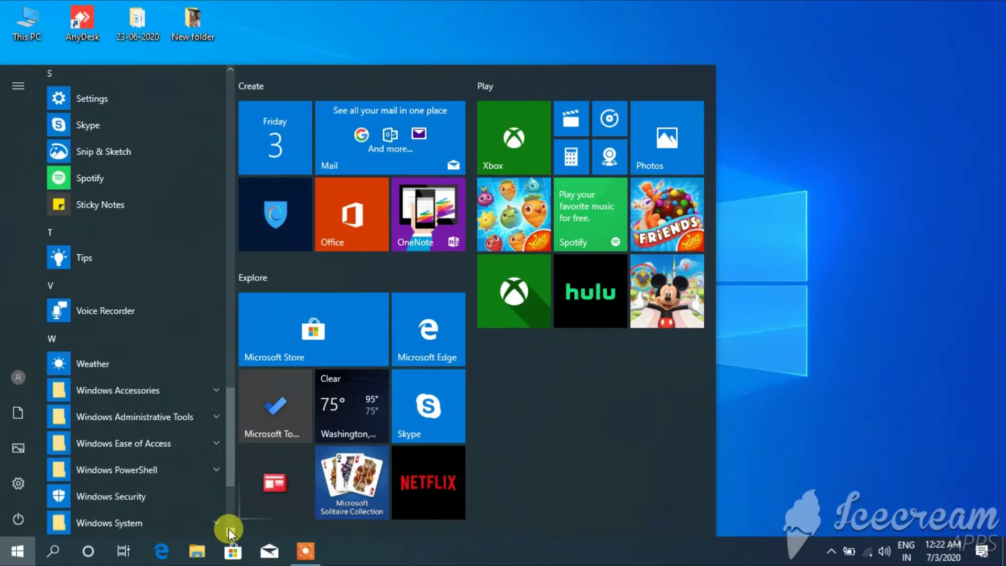
{"action": "scroll", "coordinate": [228, 528], "scroll_direction": "down", "scroll_amount": 5}
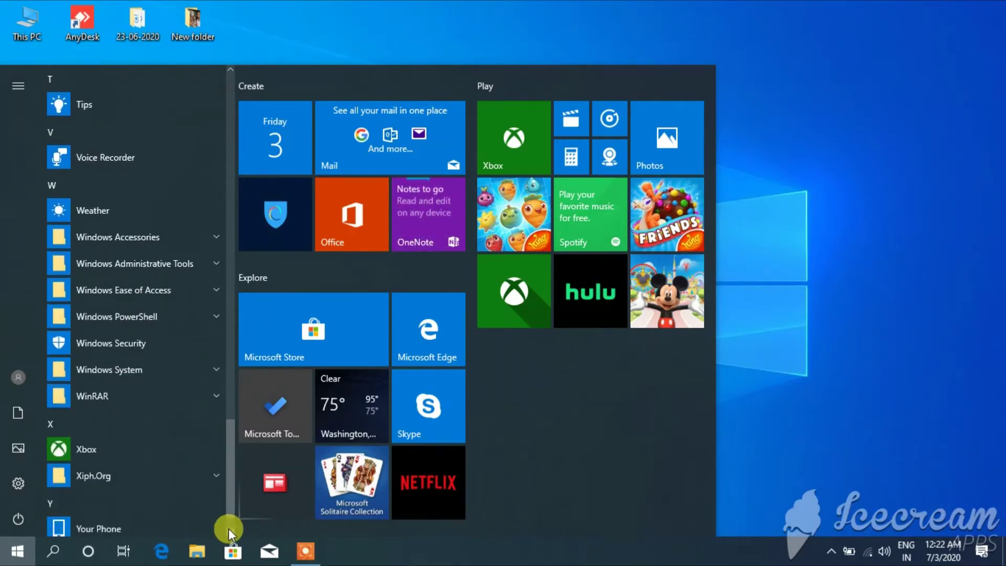
{"action": "scroll", "coordinate": [228, 530], "scroll_direction": "down", "scroll_amount": 1}
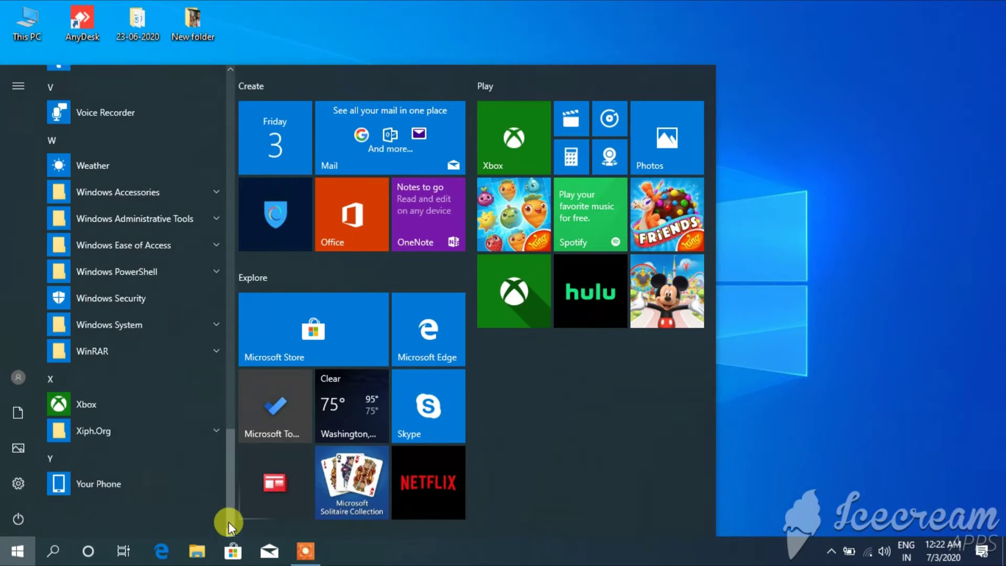
{"action": "left_click_drag", "start_coordinate": [230, 454], "coordinate": [219, 249]}
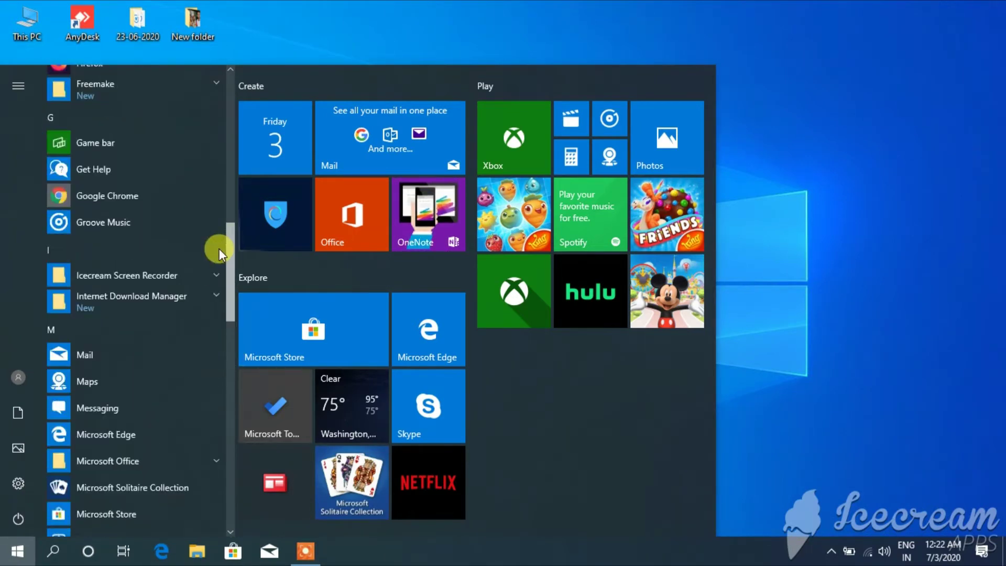
{"action": "left_click", "coordinate": [118, 456]}
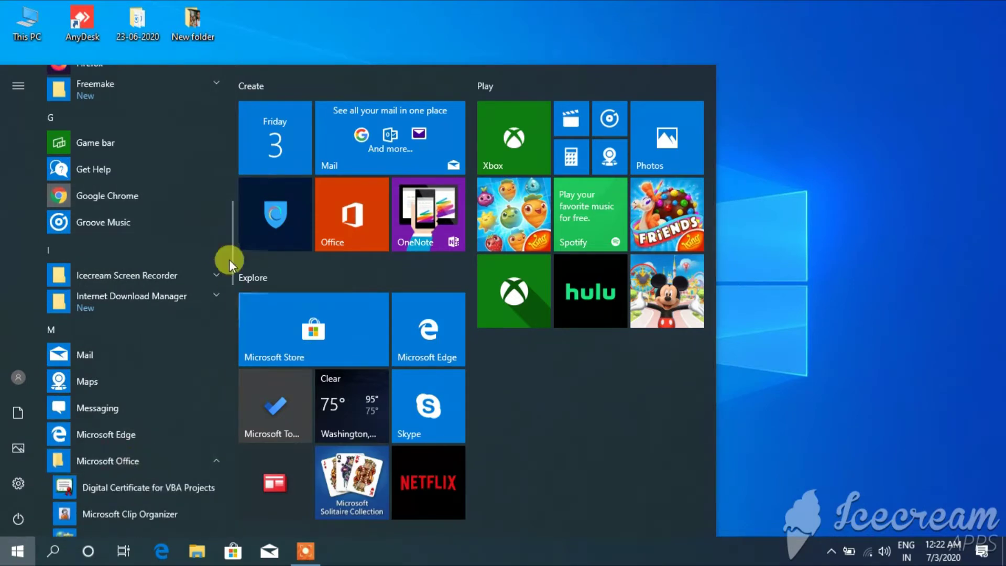
{"action": "left_click_drag", "start_coordinate": [231, 247], "coordinate": [222, 350]}
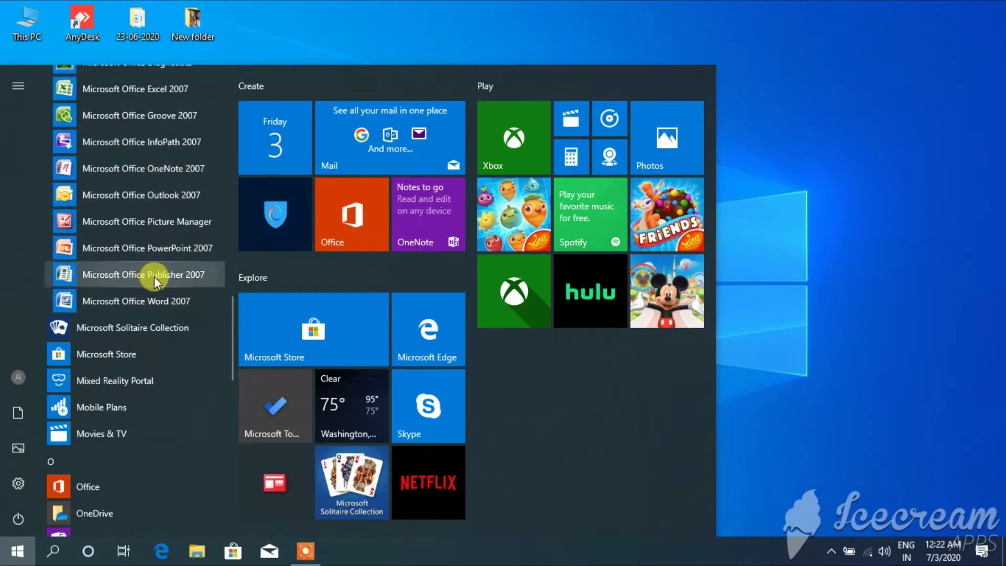
{"action": "left_click", "coordinate": [155, 250]}
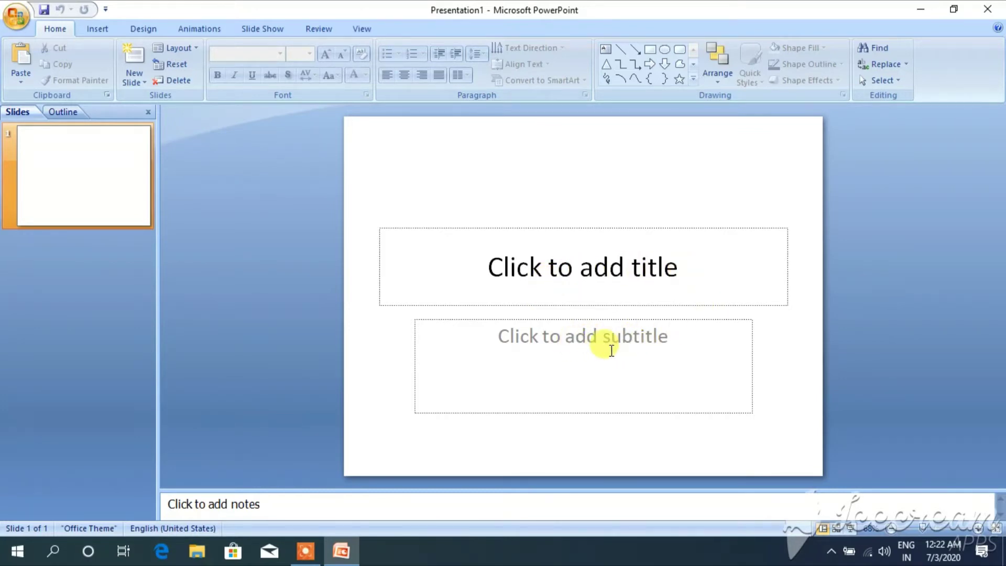
- Enter MY SCHOOL as the slide title and MICHAELNAGAR SHIKSHANIKETAN (H.S) as the subtitle
{"action": "left_click", "coordinate": [645, 267]}
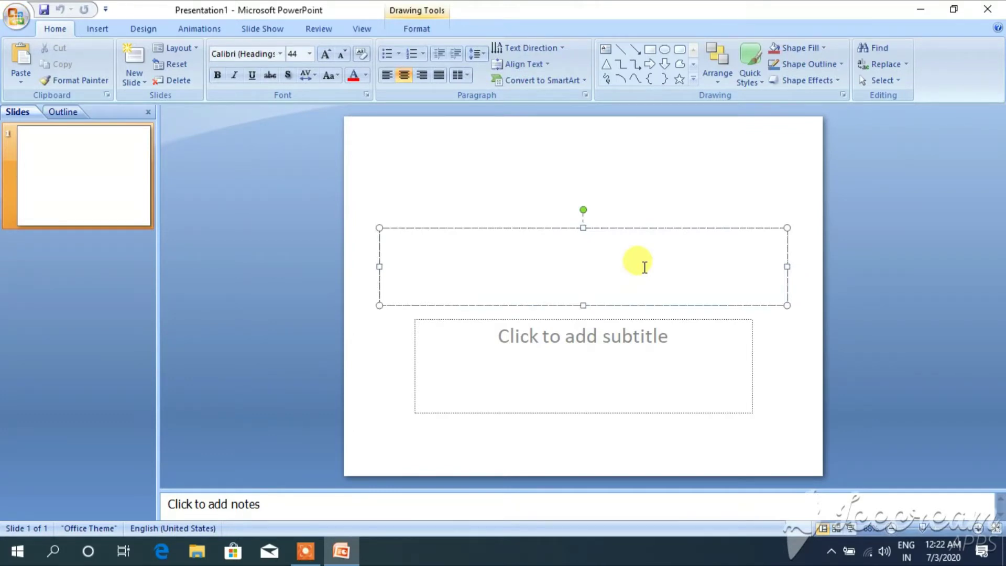
{"action": "type", "text": "MY SCHOOL"}
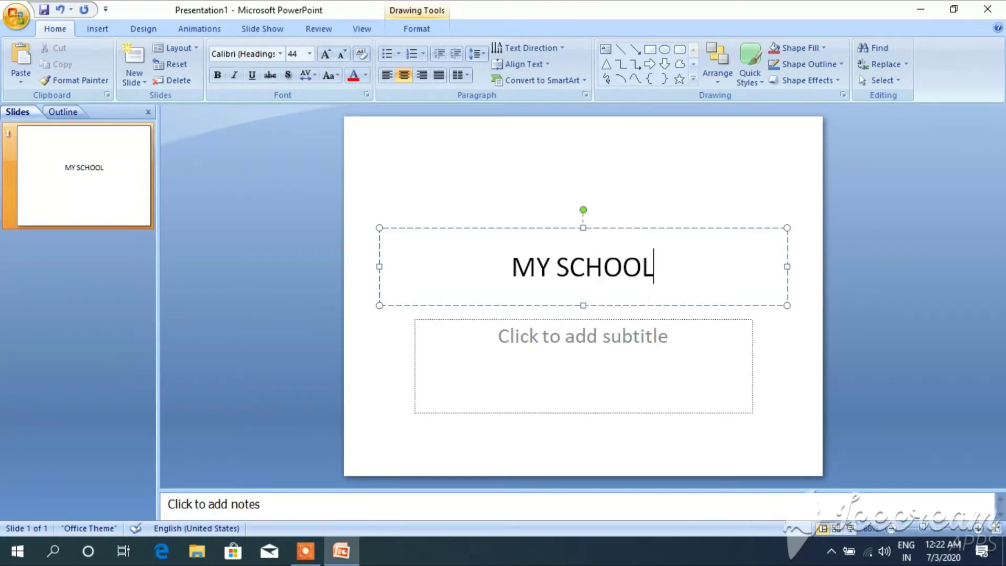
{"action": "left_click", "coordinate": [637, 347]}
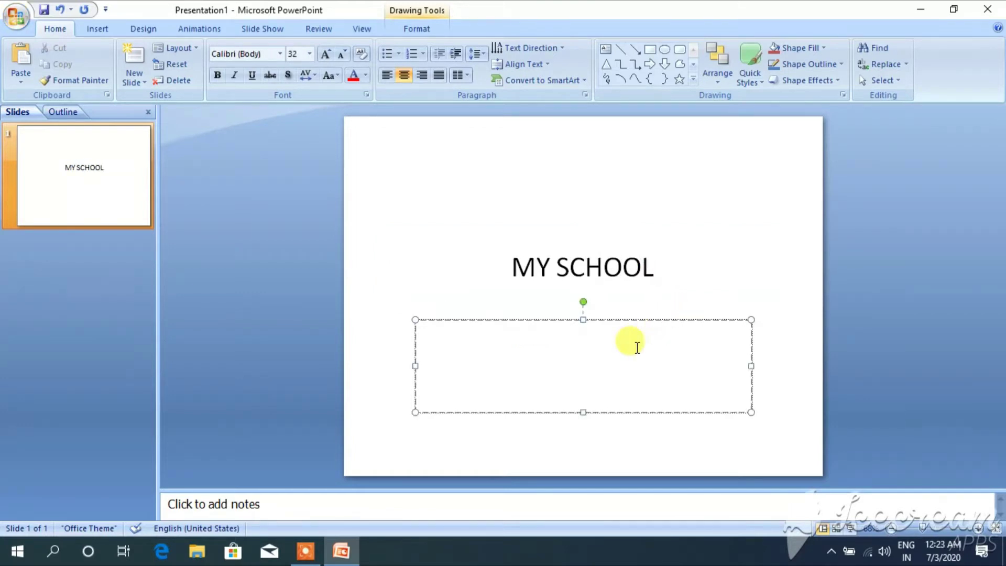
{"action": "type", "text": "MY"}
{"action": "key", "text": "BackSpace"}
{"action": "key", "text": "BackSpace"}
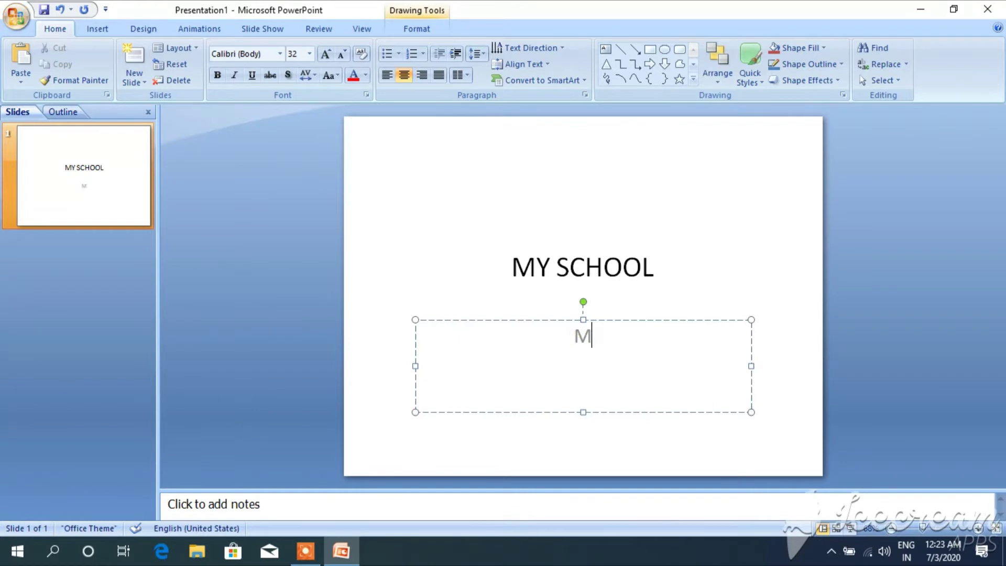
{"action": "type", "text": "MI"}
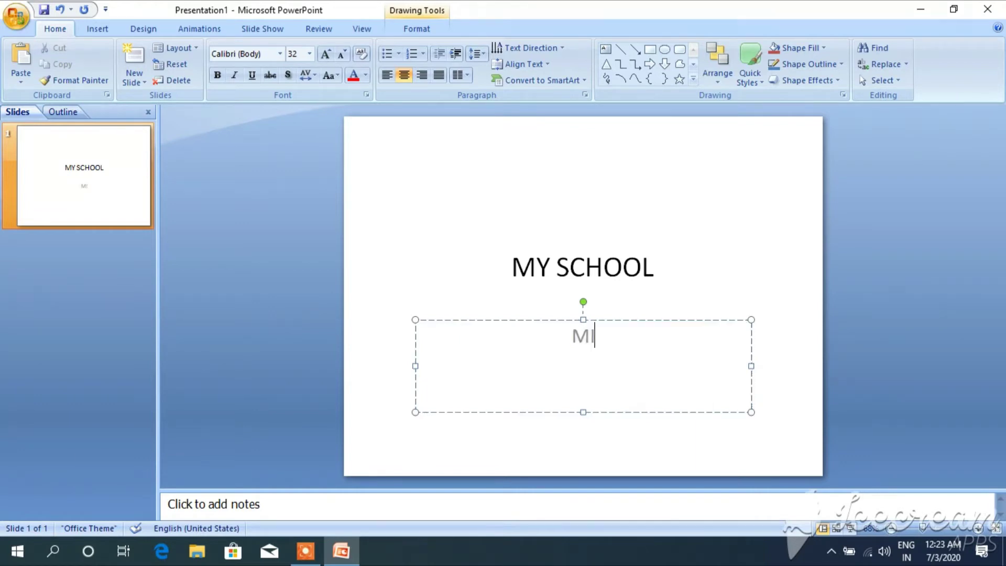
{"action": "type", "text": "CHAEL"}
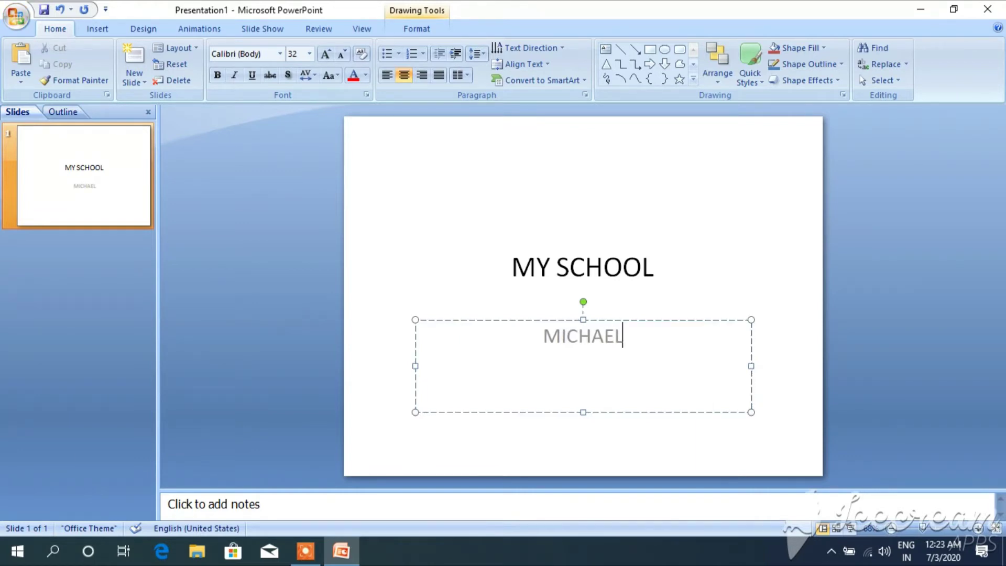
{"action": "type", "text": "NAGAR"}
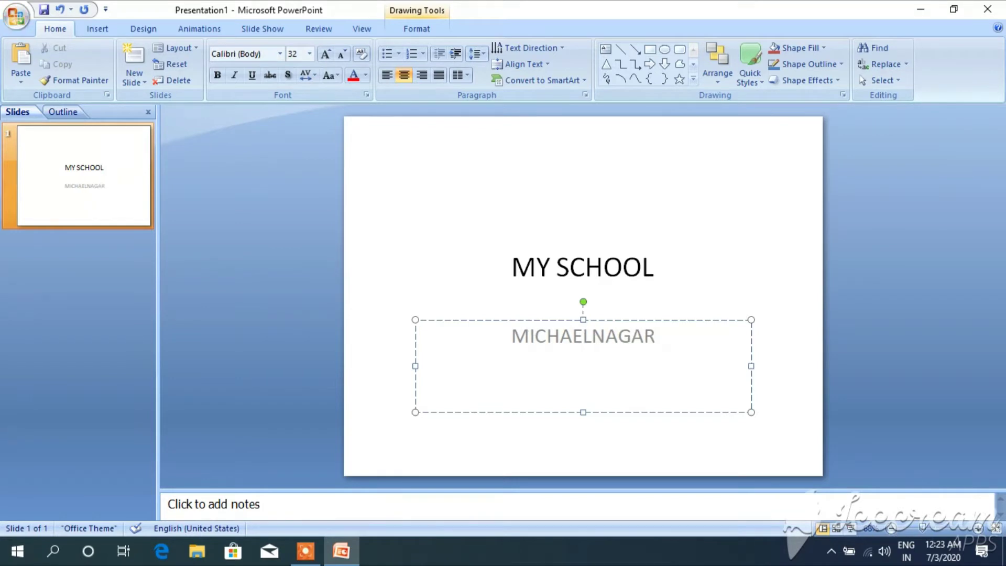
{"action": "type", "text": " SH"}
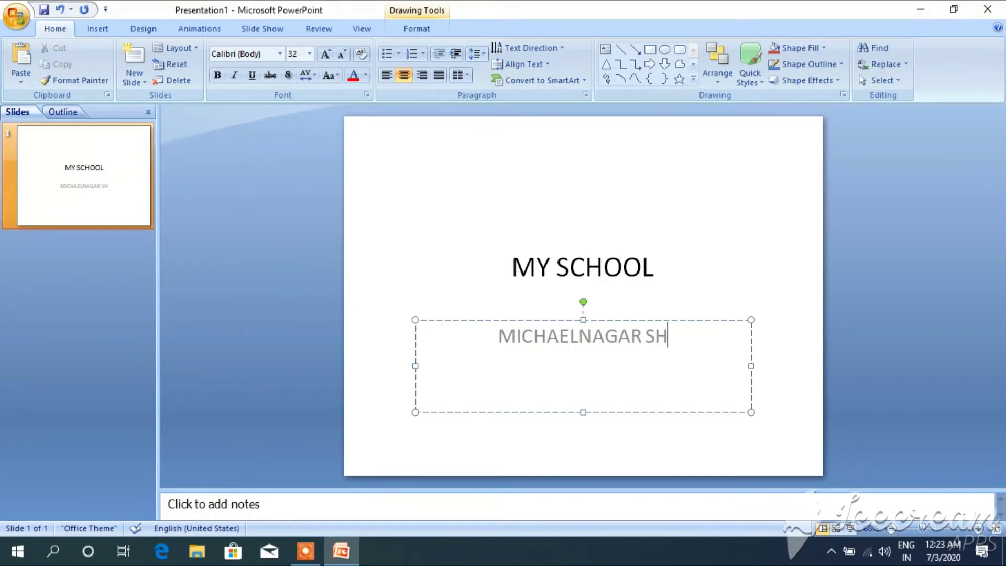
{"action": "type", "text": "IKSHAN"}
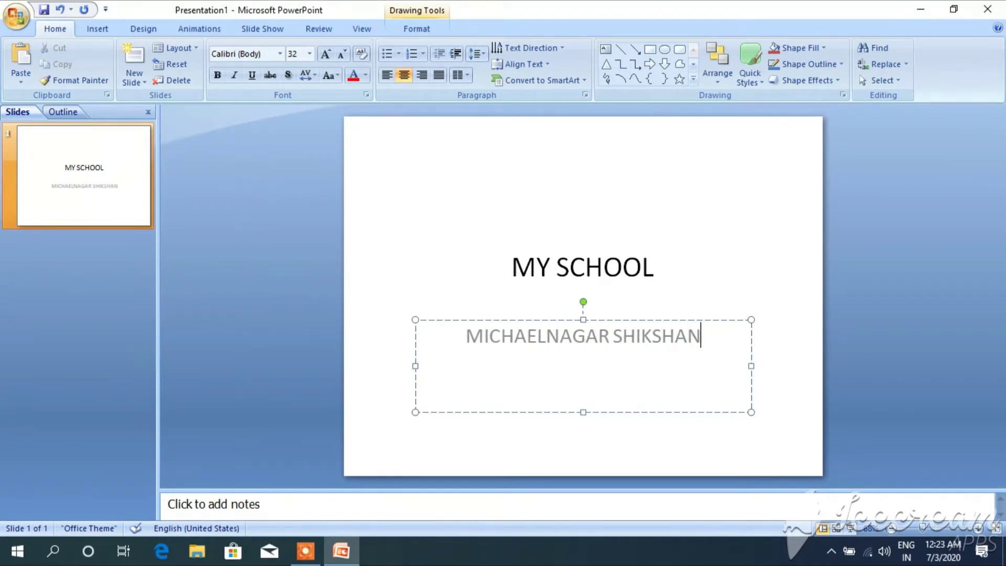
{"action": "type", "text": "IKETAN"}
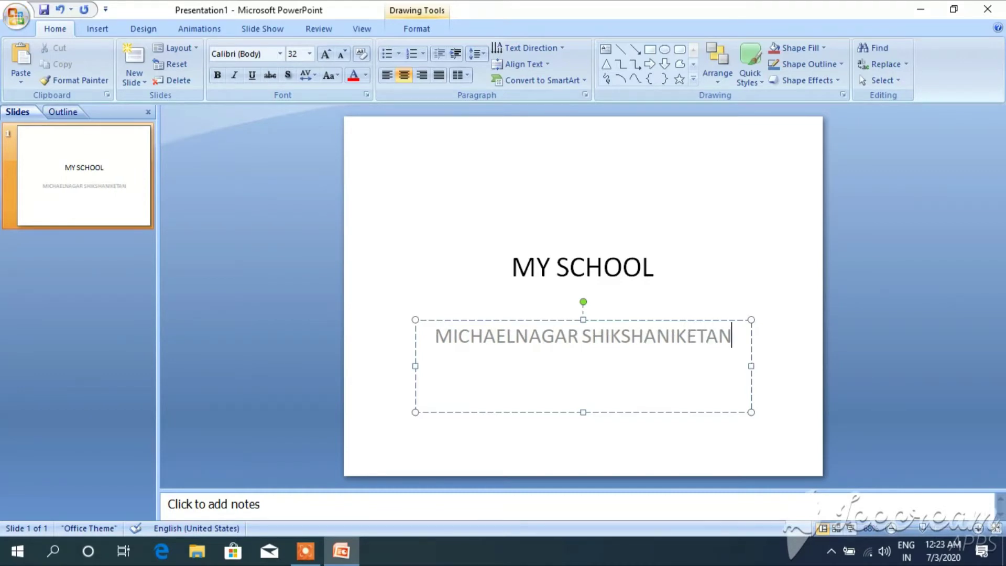
{"action": "type", "text": " ("}
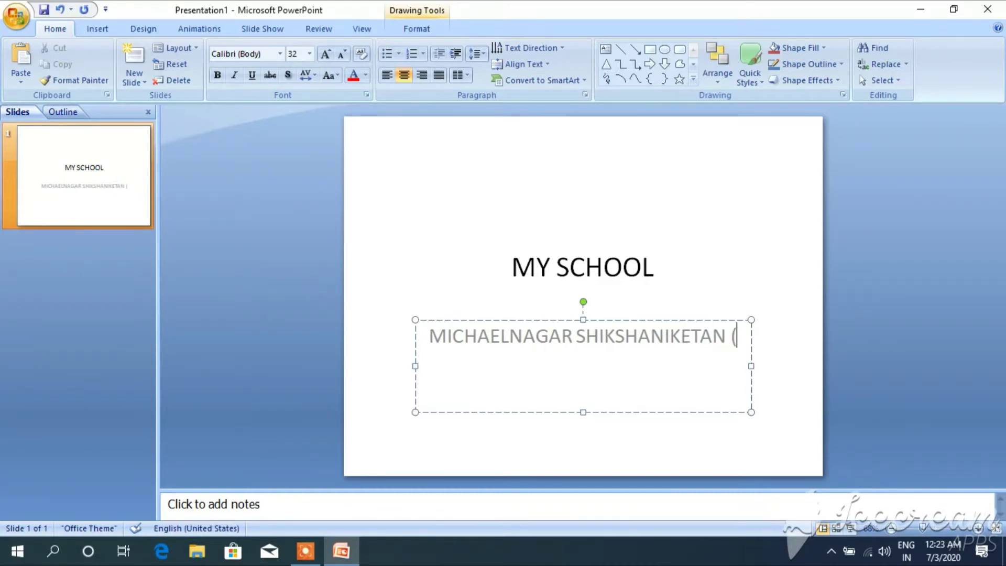
{"action": "type", "text": "H."}
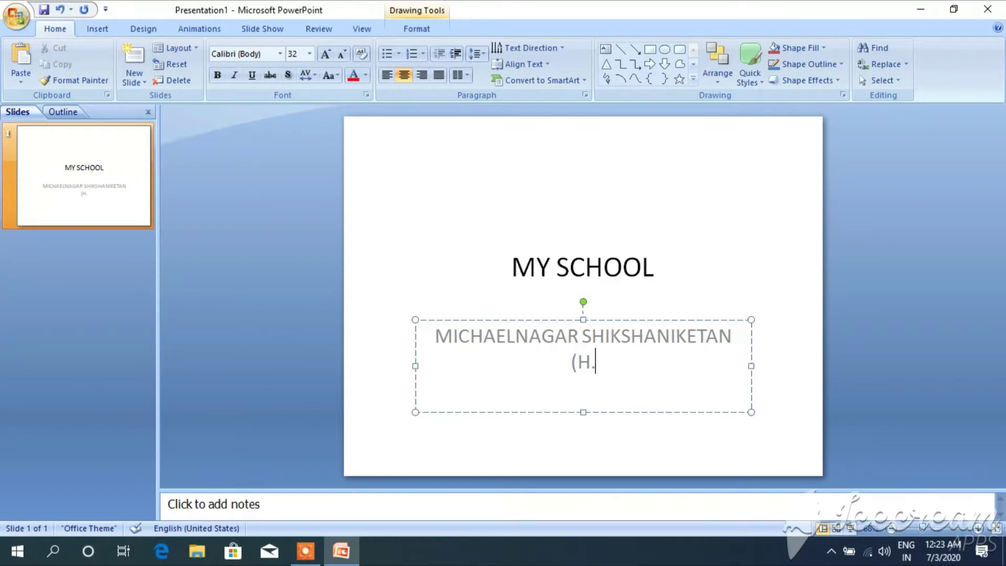
{"action": "type", "text": "S)"}
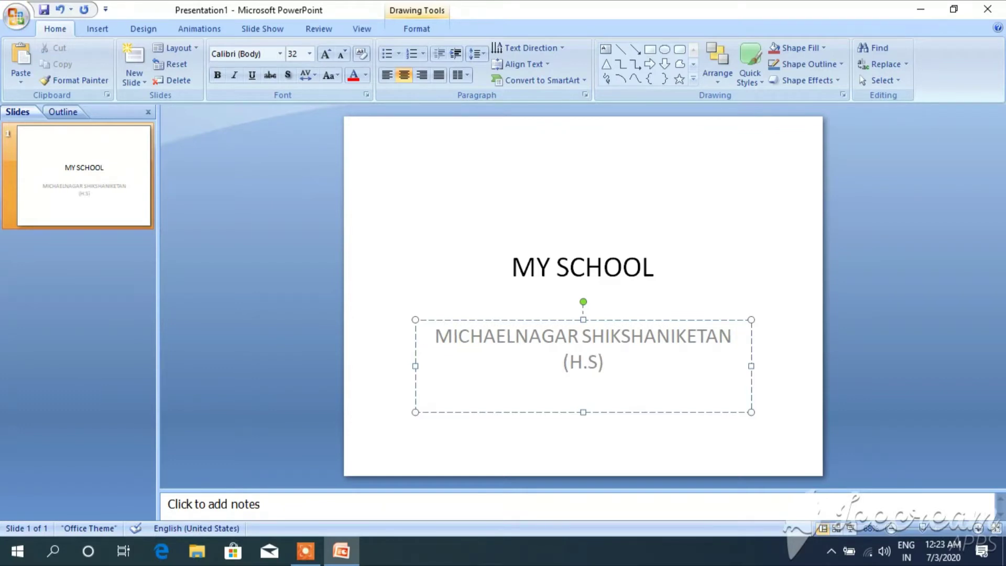
- Make the MY SCHOOL title text bold and change its font to Arial Black
{"action": "left_click", "coordinate": [629, 263]}
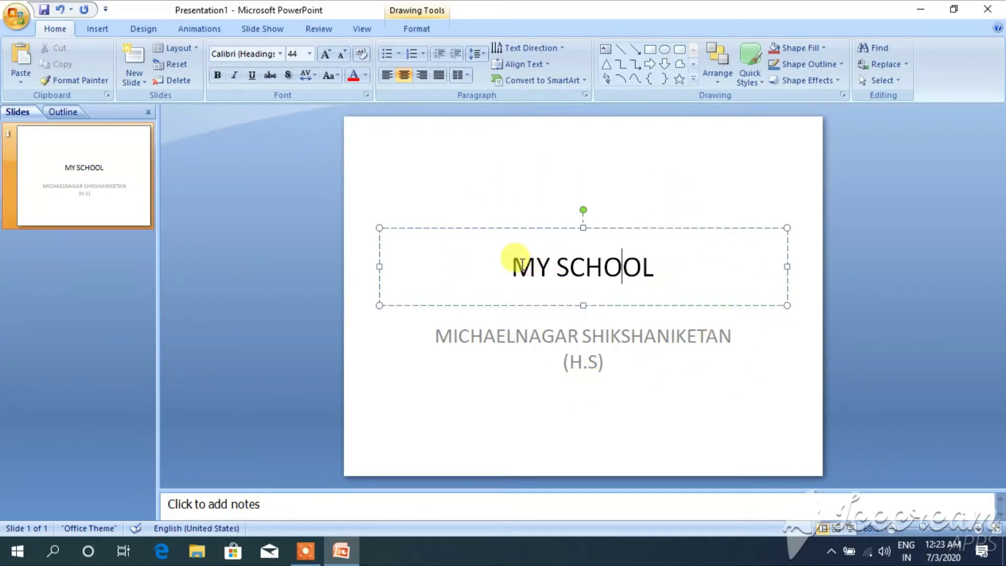
{"action": "left_click_drag", "start_coordinate": [512, 266], "coordinate": [638, 266]}
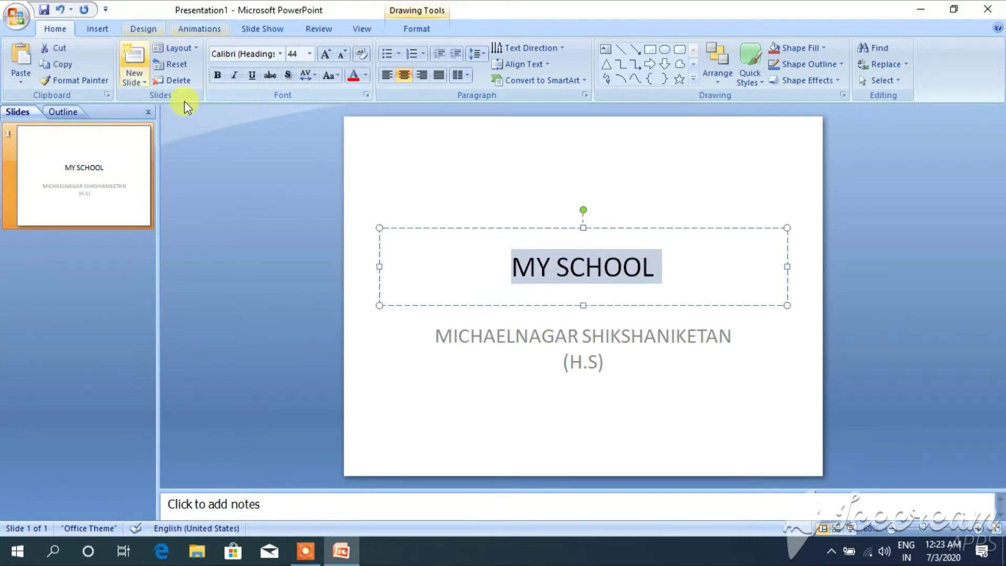
{"action": "left_click", "coordinate": [219, 76]}
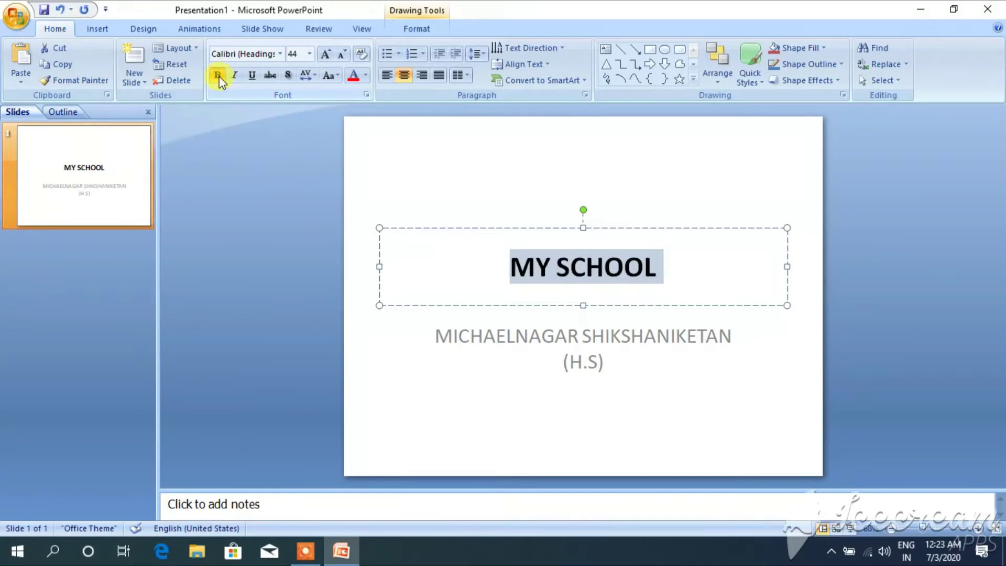
{"action": "left_click", "coordinate": [281, 55]}
{"action": "left_click", "coordinate": [281, 55]}
{"action": "left_click", "coordinate": [281, 56]}
{"action": "left_click", "coordinate": [280, 56]}
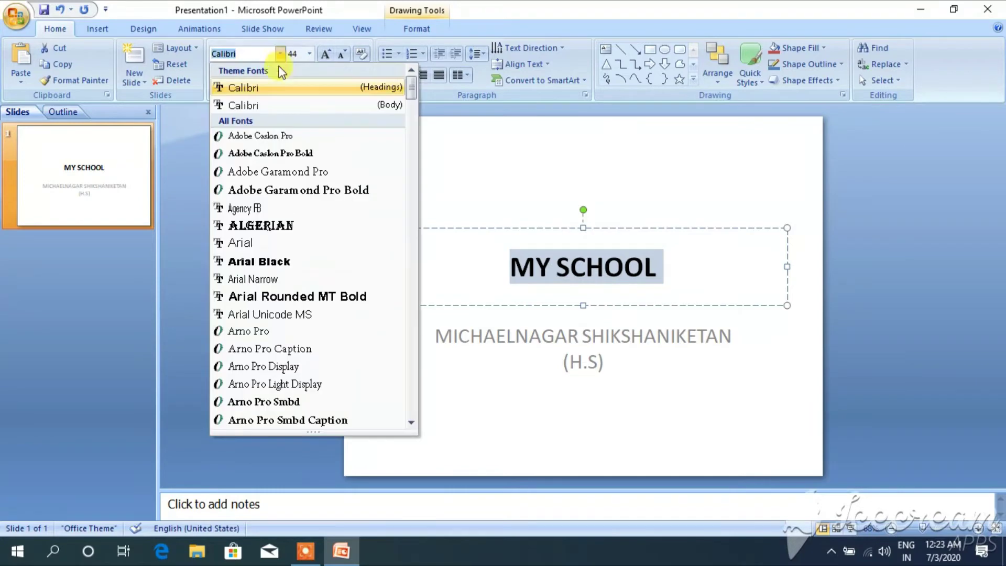
{"action": "left_click", "coordinate": [260, 262]}
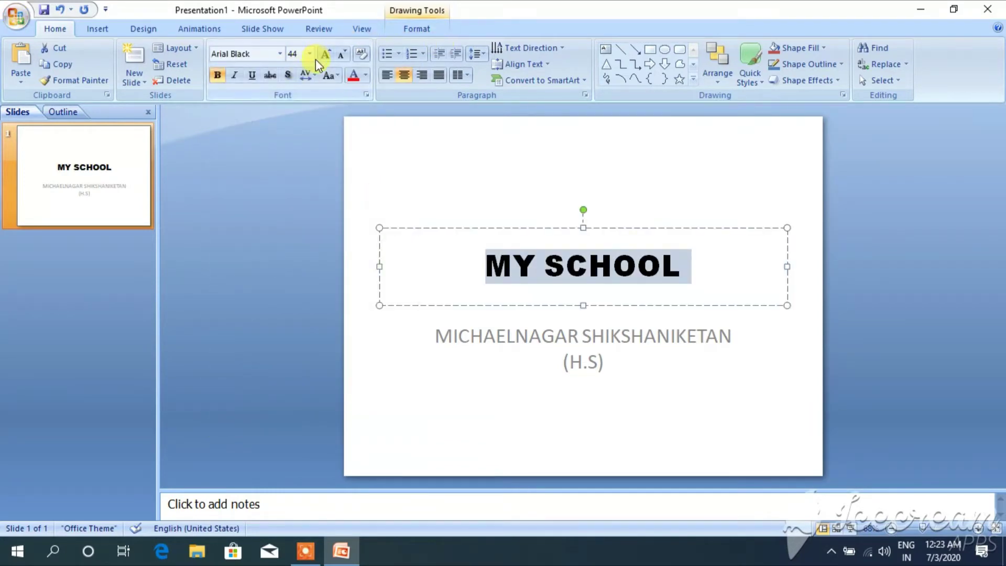
- Set the title text to size 66 and apply italic and underline to it
{"action": "left_click", "coordinate": [311, 57]}
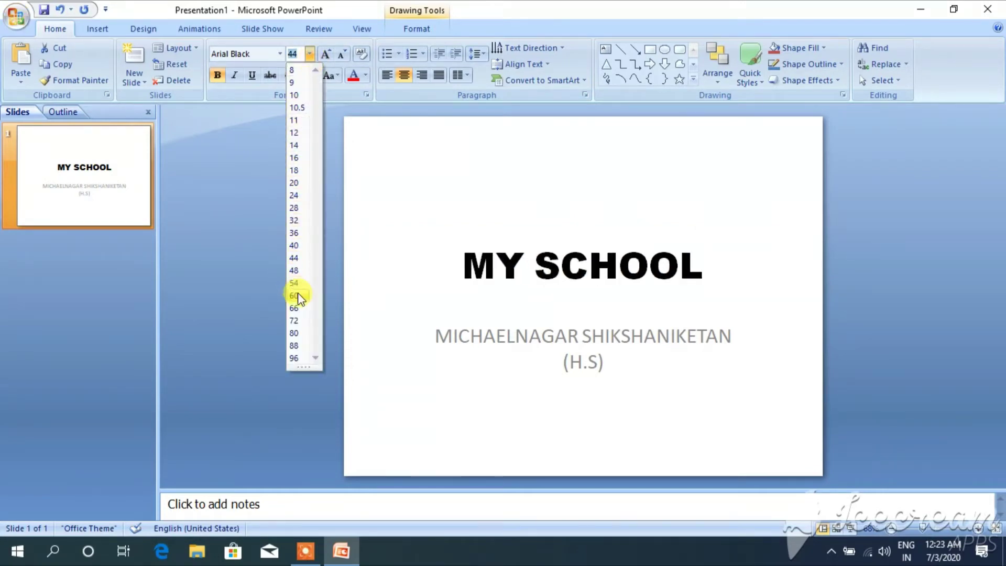
{"action": "left_click", "coordinate": [301, 308]}
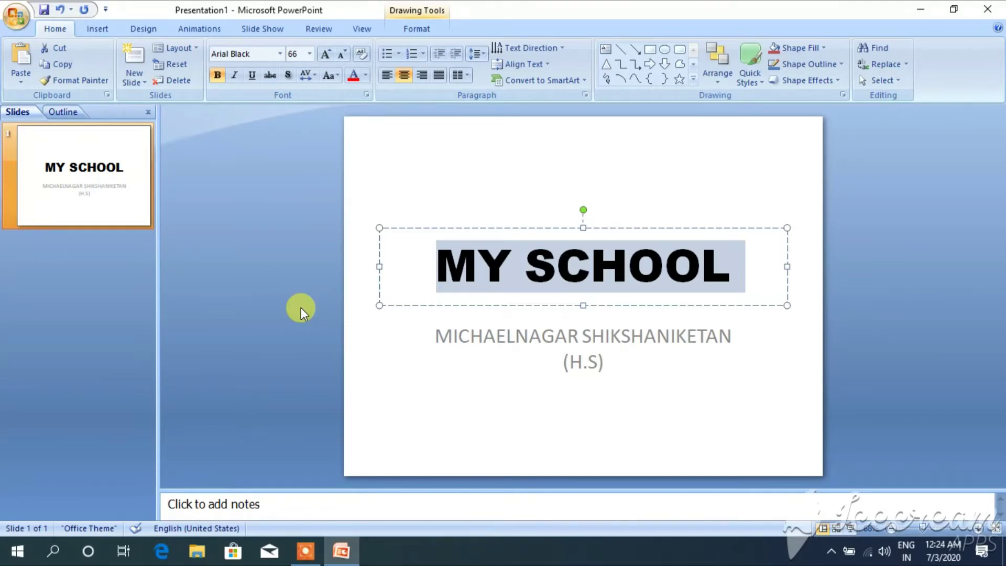
{"action": "left_click", "coordinate": [237, 77]}
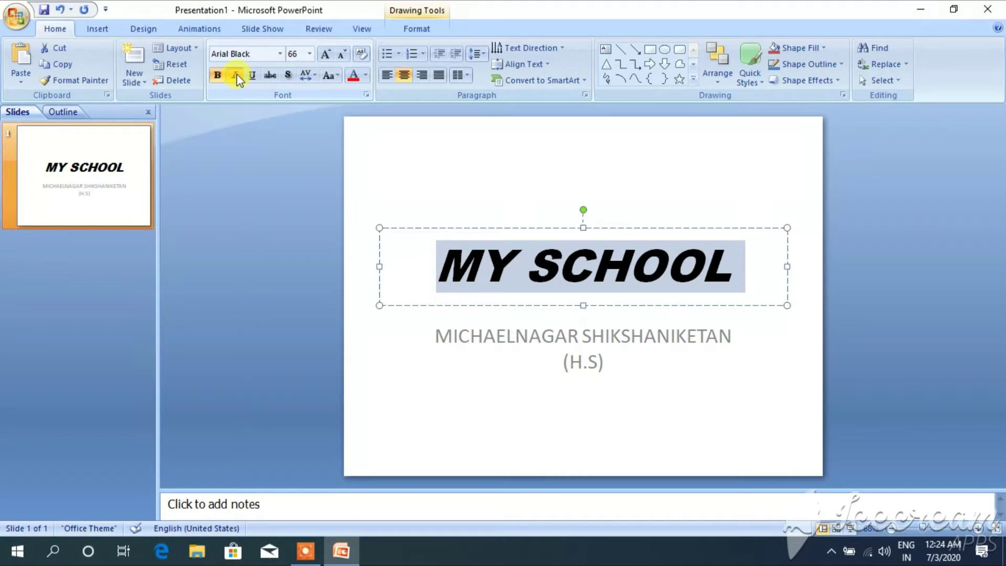
{"action": "left_click", "coordinate": [253, 76]}
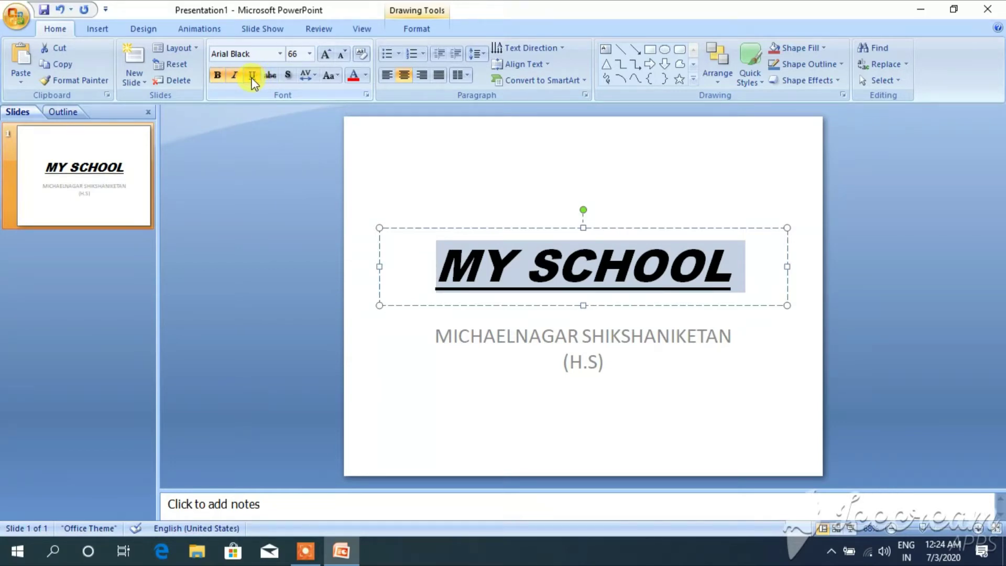
- Color the MY SCHOOL title text with the standard red and deselect it
{"action": "left_click", "coordinate": [366, 76]}
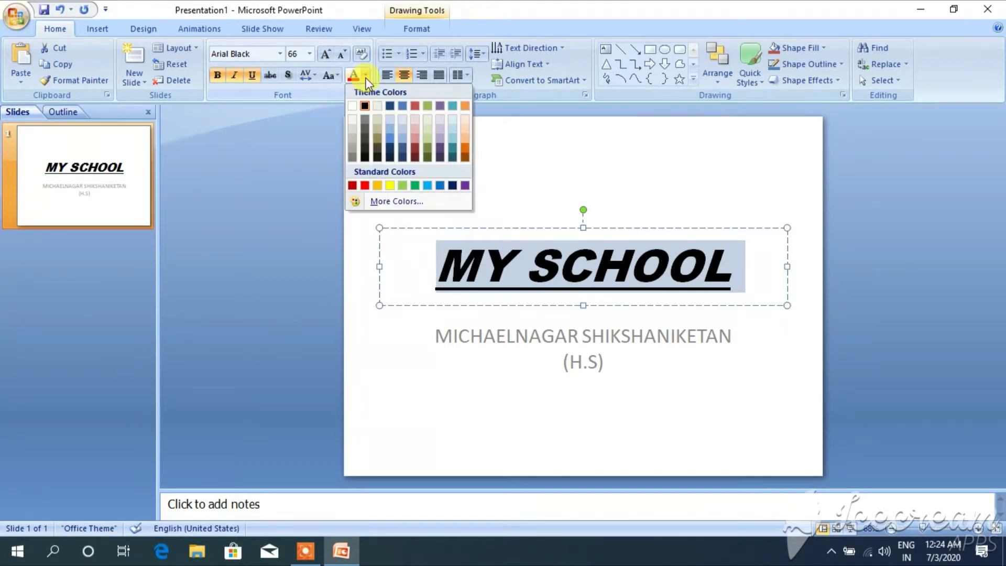
{"action": "left_click", "coordinate": [365, 186]}
{"action": "left_click", "coordinate": [504, 198]}
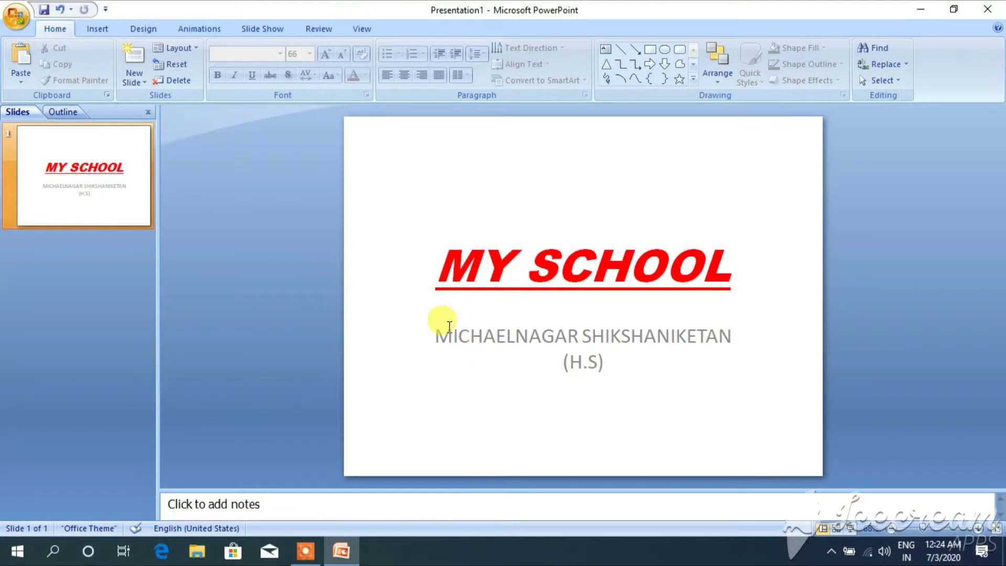
- Make the MICHAELNAGAR SHIKSHANIKETAN (H.S) subtitle bold and change its font to Arial Black
{"action": "left_click_drag", "start_coordinate": [435, 334], "coordinate": [632, 377]}
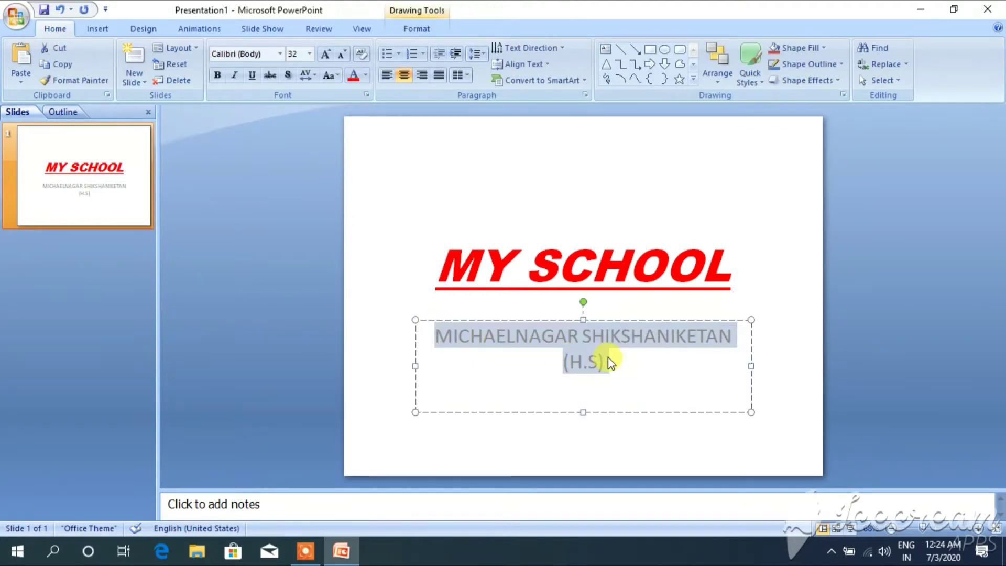
{"action": "left_click", "coordinate": [223, 76]}
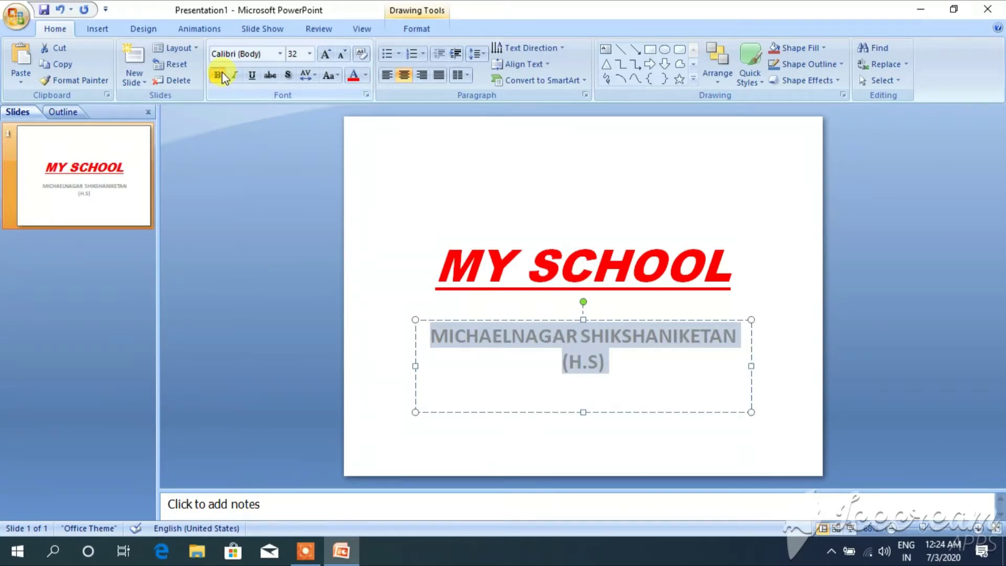
{"action": "left_click", "coordinate": [281, 56]}
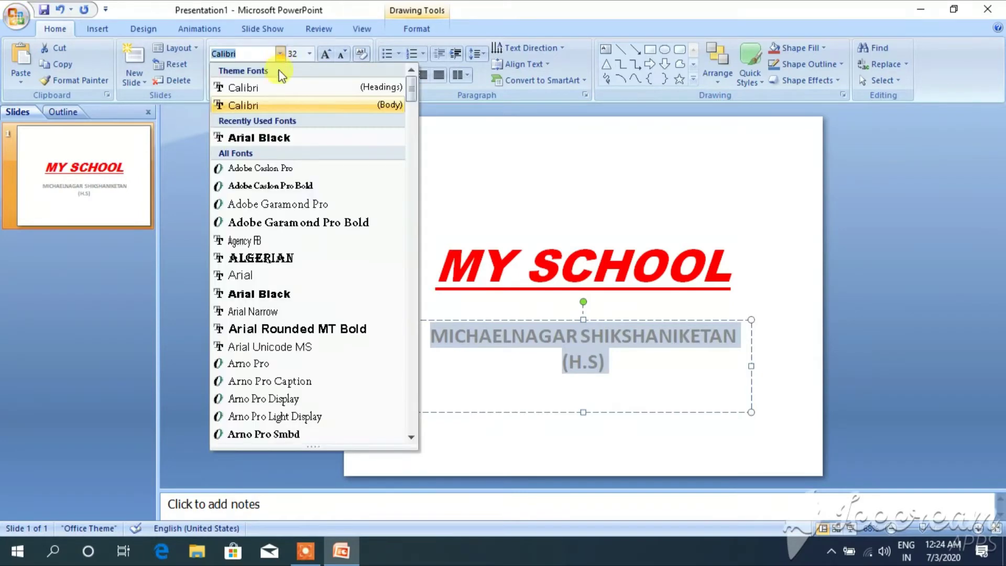
{"action": "left_click", "coordinate": [272, 295]}
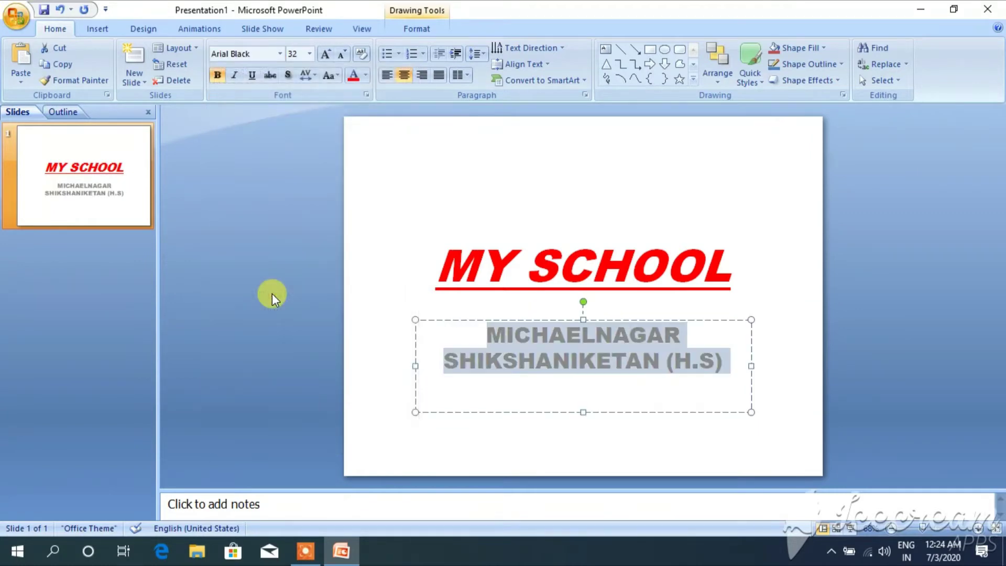
- Set the subtitle text to size 40 and underline it
{"action": "left_click", "coordinate": [310, 55]}
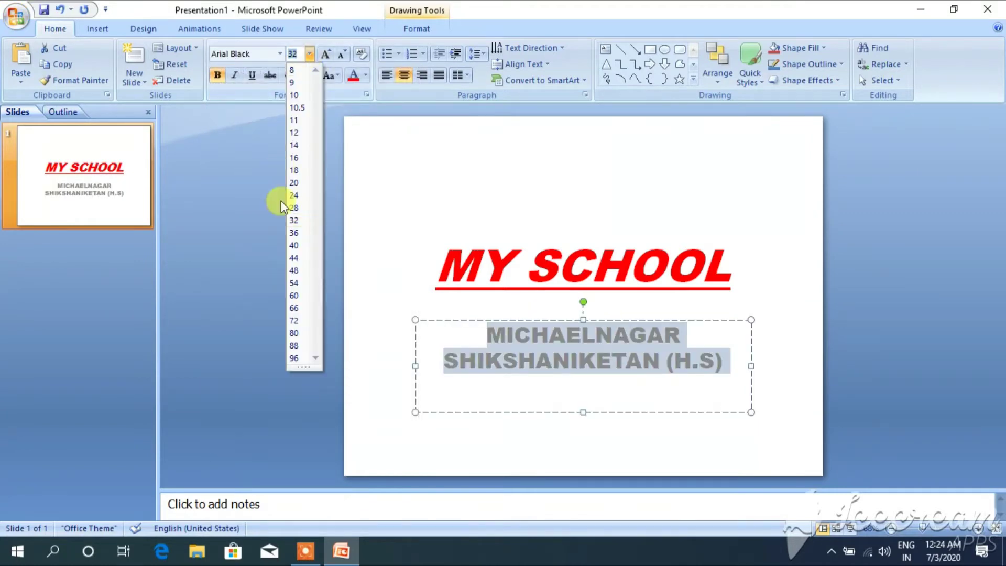
{"action": "left_click", "coordinate": [293, 246]}
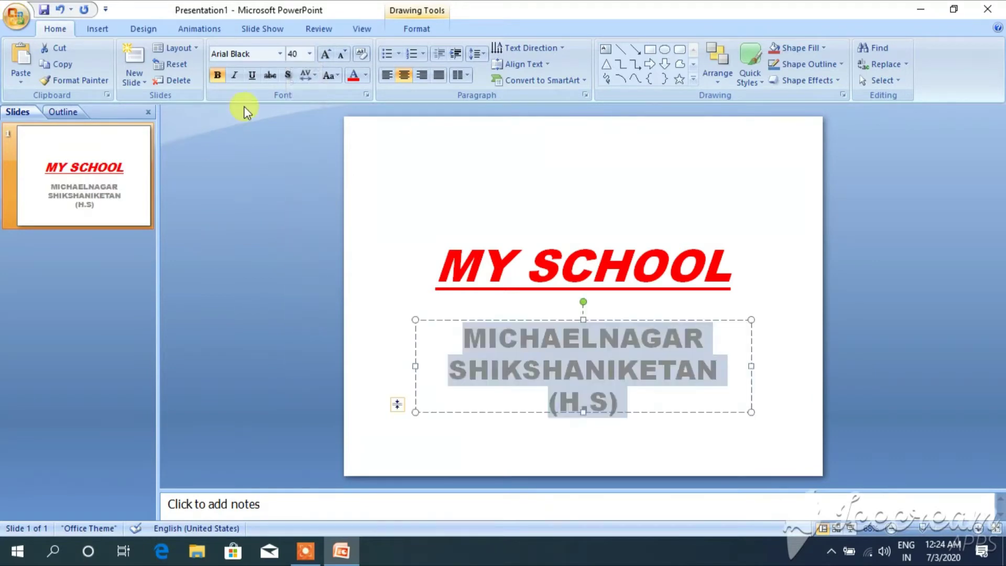
{"action": "left_click", "coordinate": [218, 76]}
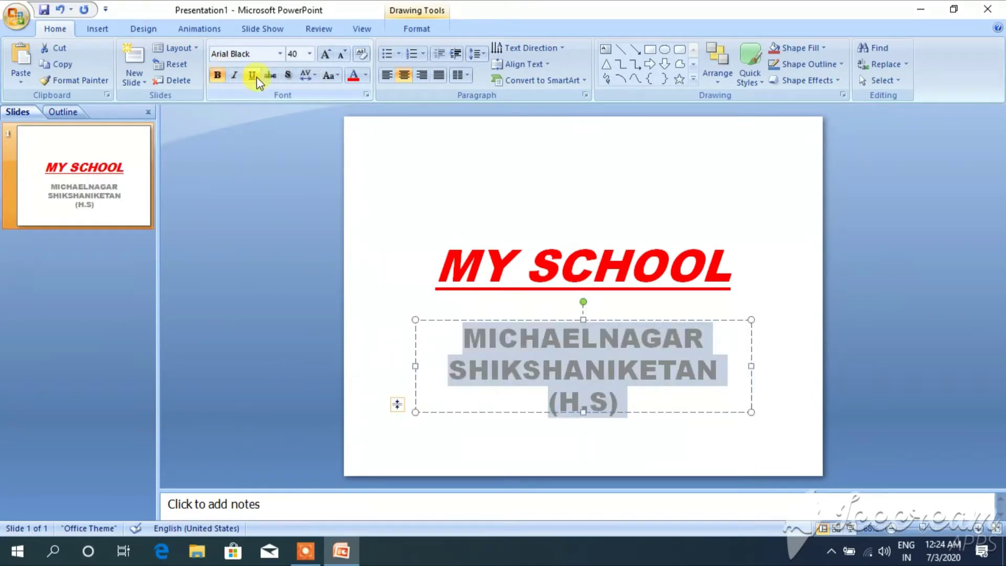
{"action": "left_click", "coordinate": [252, 78]}
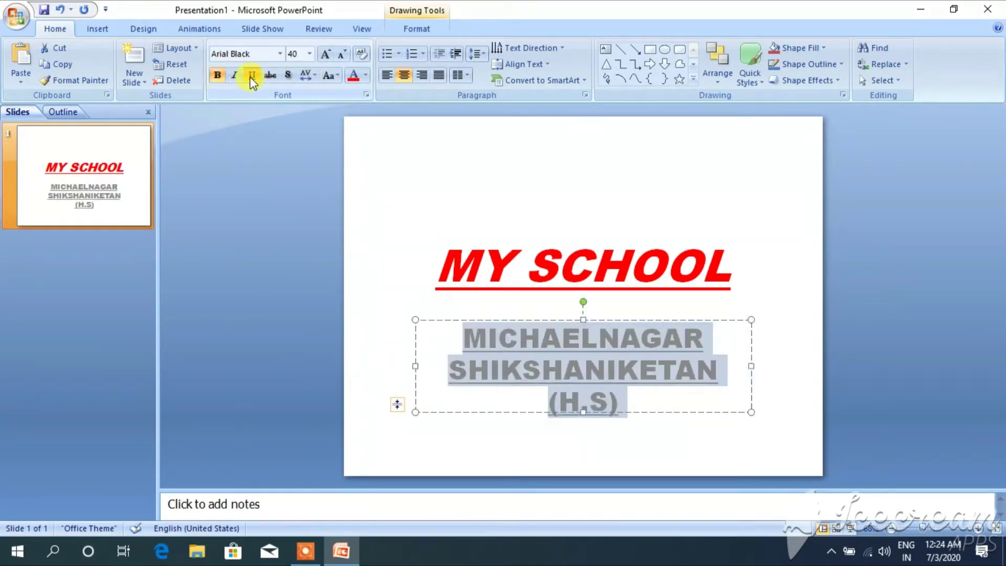
- Color the subtitle text with the standard green and deselect it
{"action": "left_click", "coordinate": [365, 75]}
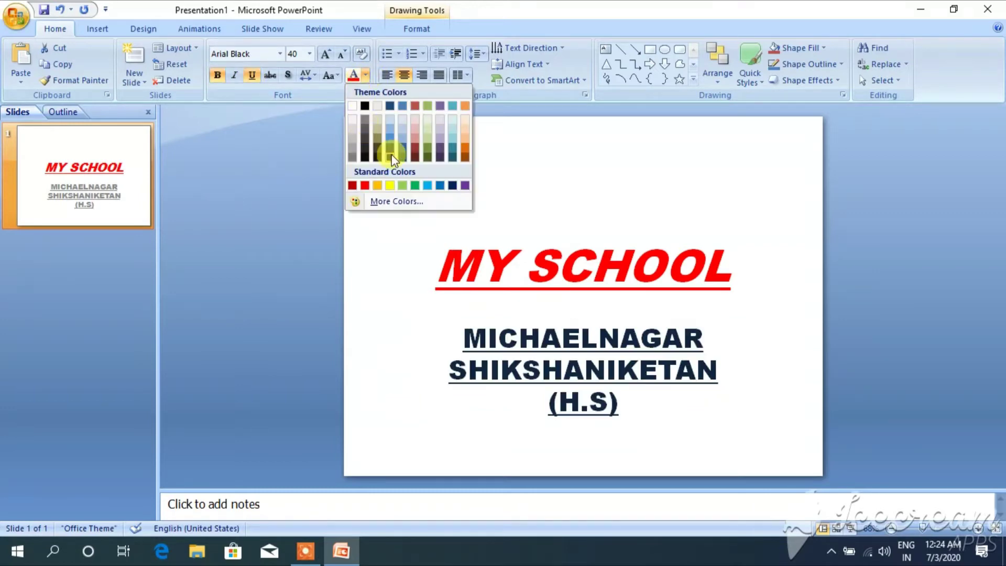
{"action": "left_click", "coordinate": [415, 186]}
{"action": "left_click", "coordinate": [427, 226]}
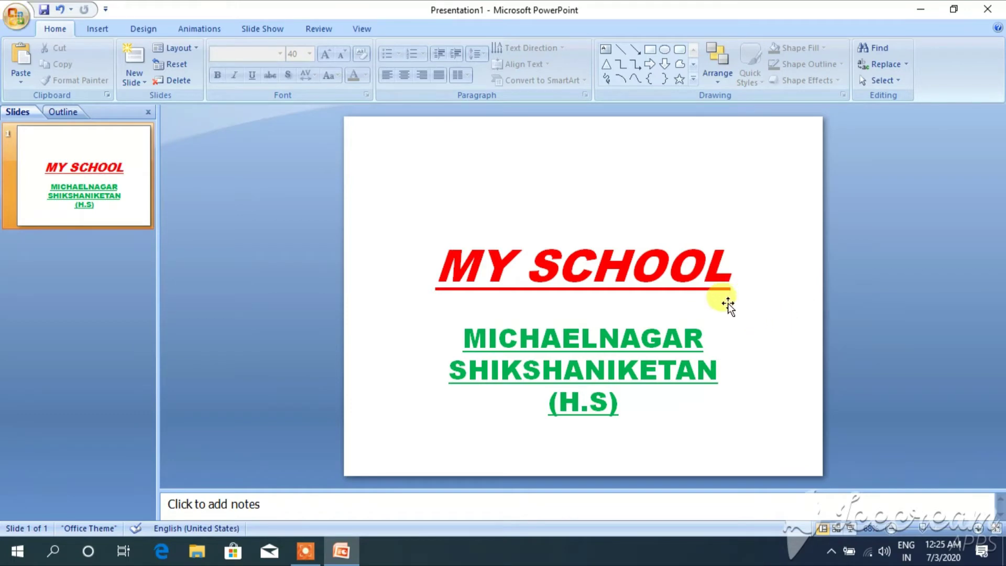
{"action": "left_click", "coordinate": [733, 268]}
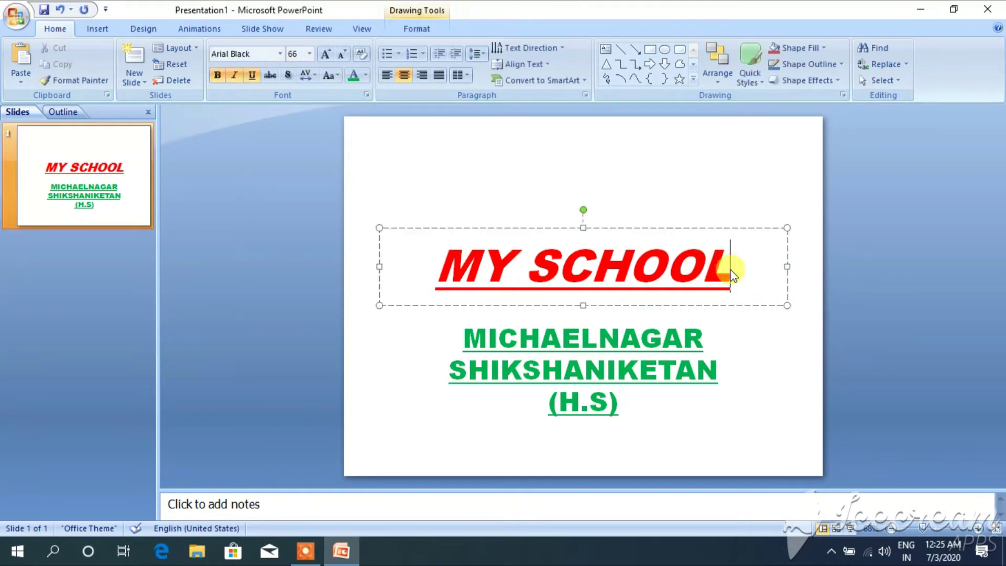
{"action": "left_click_drag", "start_coordinate": [739, 268], "coordinate": [439, 271]}
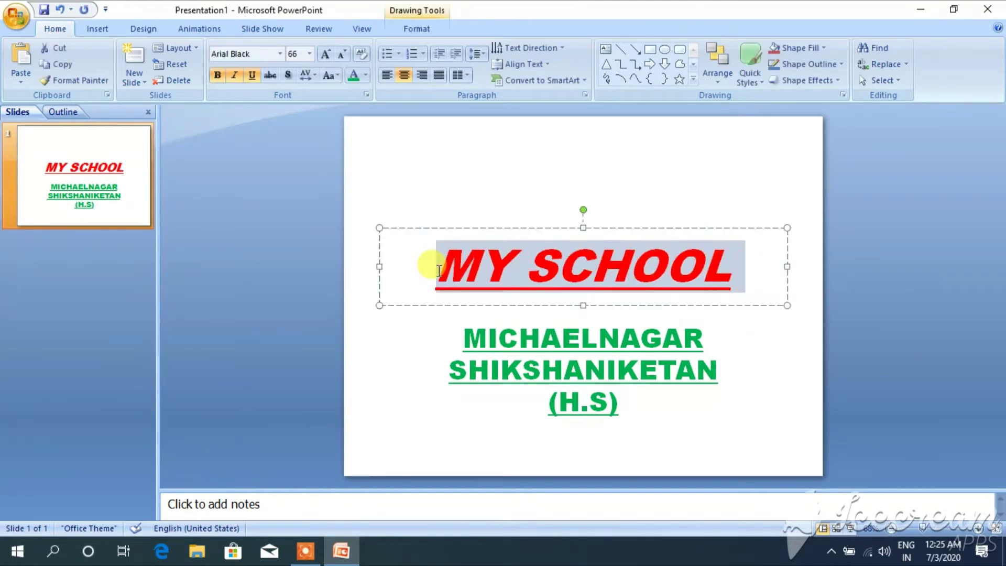
{"action": "left_click", "coordinate": [440, 271]}
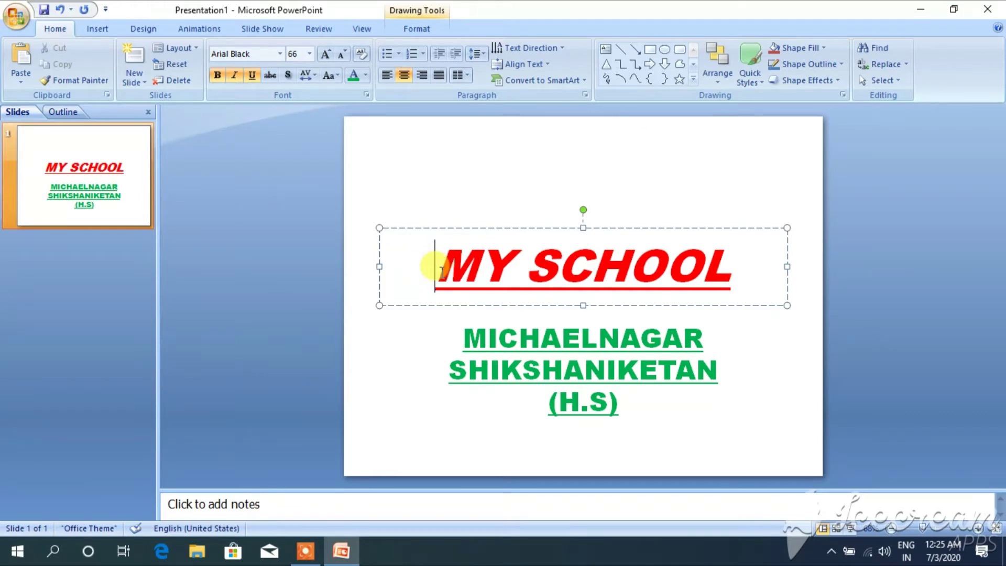
- Add a Spin emphasis animation to the MY SCHOOL title and set its speed to Very Slow
{"action": "left_click_drag", "start_coordinate": [429, 269], "coordinate": [669, 268]}
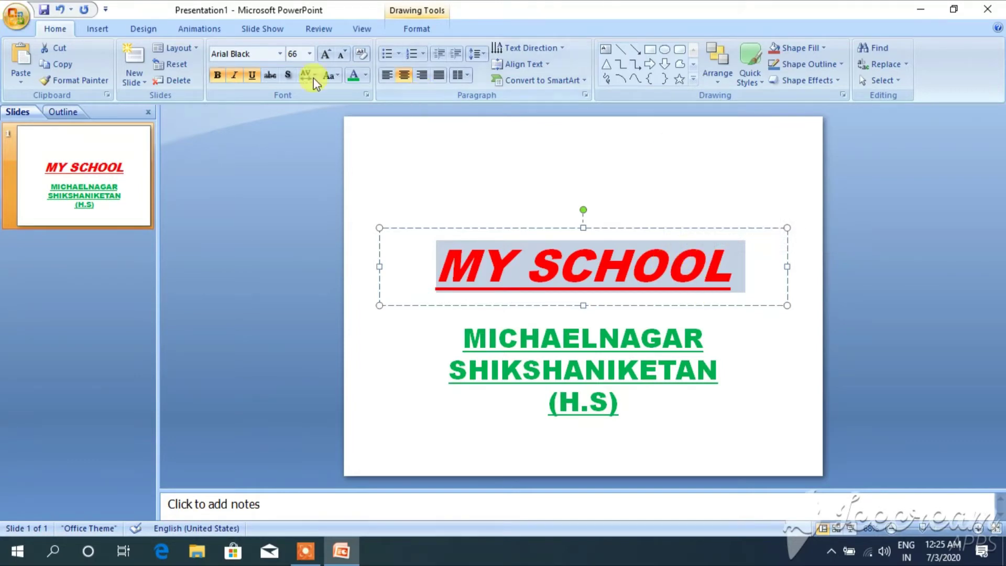
{"action": "left_click", "coordinate": [194, 28]}
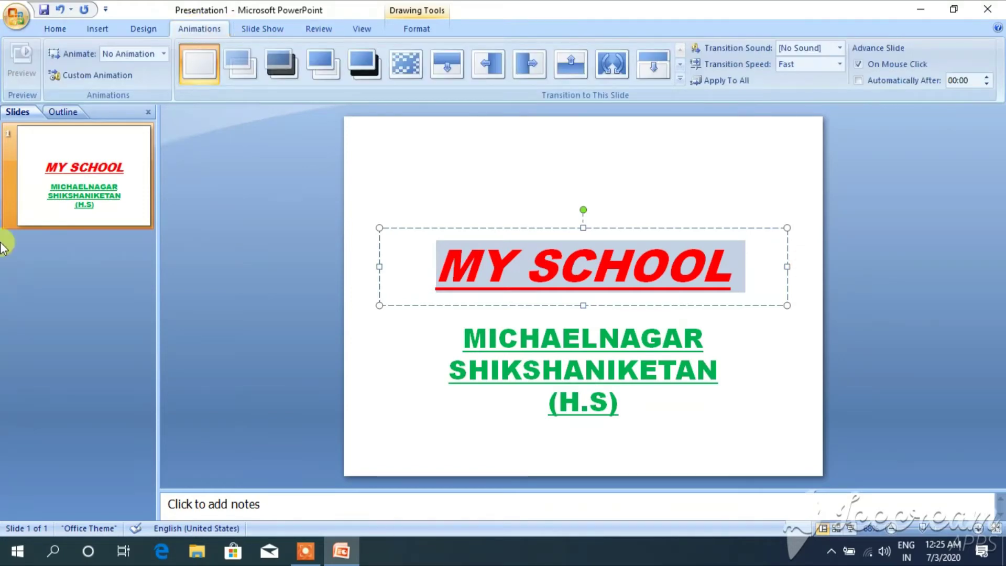
{"action": "left_click", "coordinate": [80, 79]}
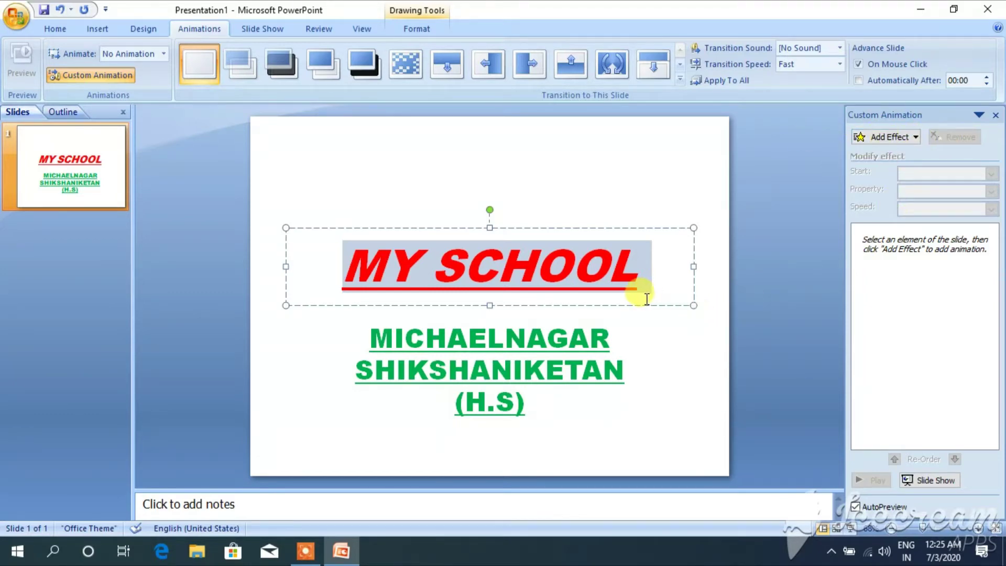
{"action": "left_click", "coordinate": [864, 138]}
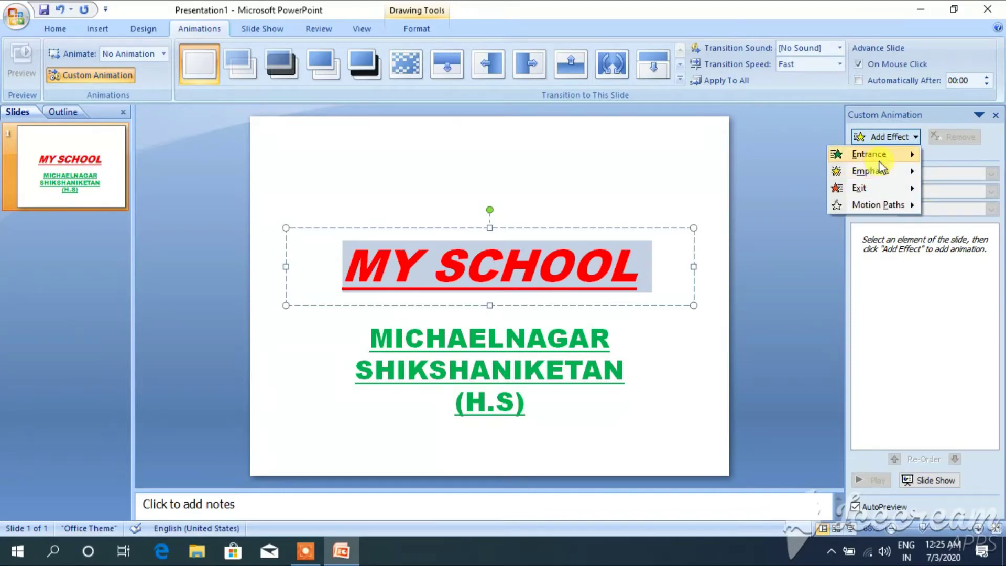
{"action": "mouse_move", "coordinate": [885, 171]}
{"action": "mouse_move", "coordinate": [880, 190]}
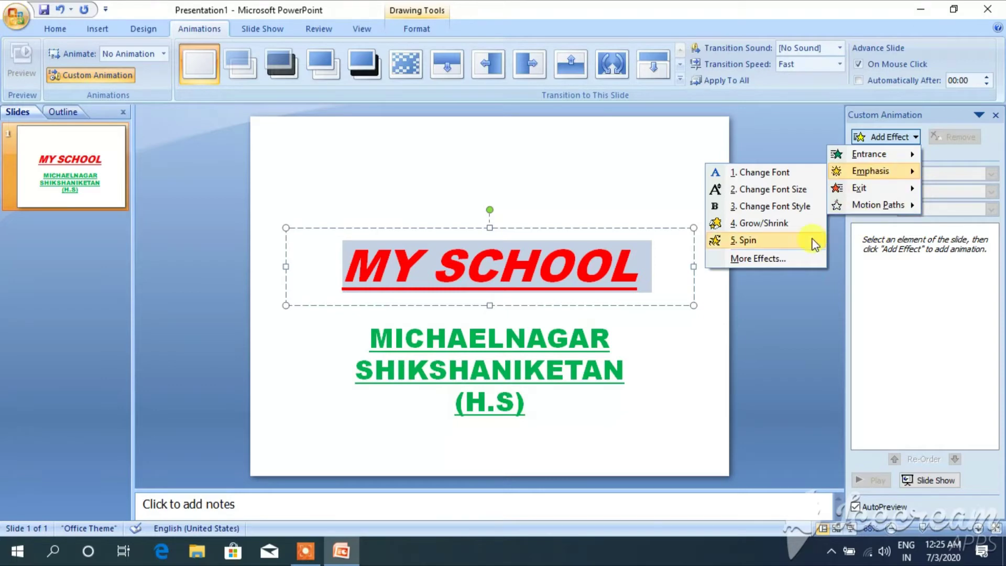
{"action": "left_click", "coordinate": [761, 241]}
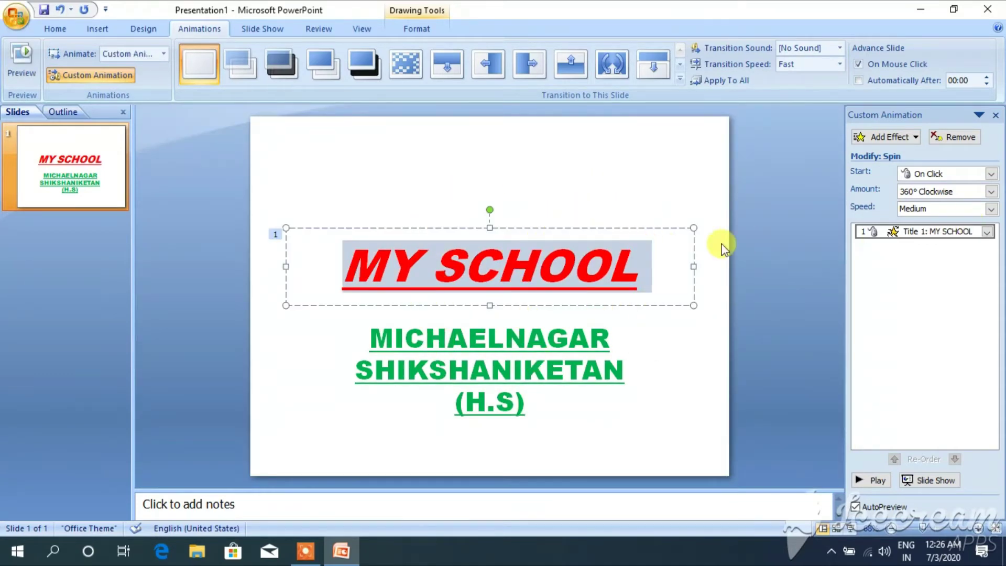
{"action": "left_click", "coordinate": [992, 210]}
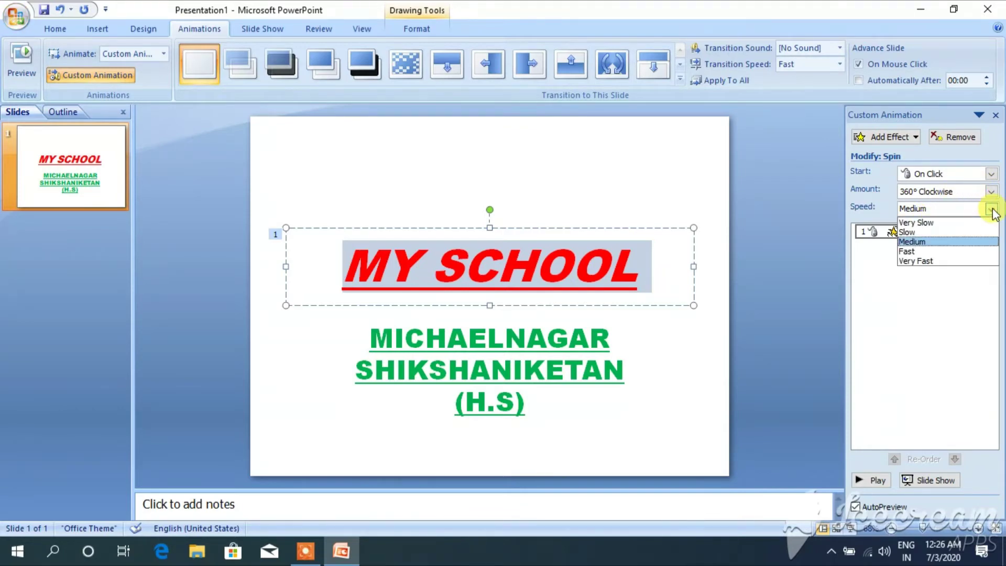
{"action": "left_click", "coordinate": [917, 217]}
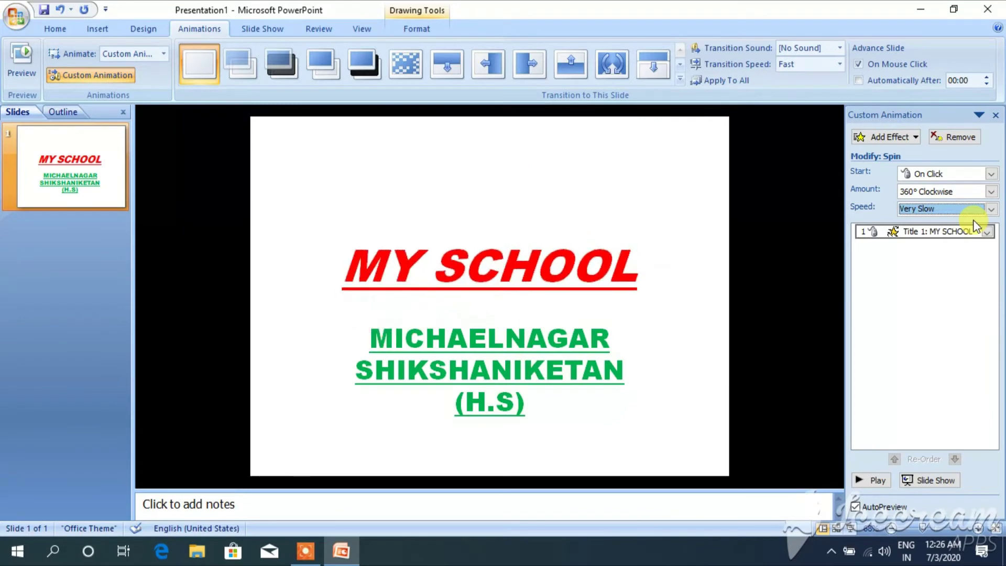
- Add a Grow/Shrink emphasis animation to the whole subtitle text and set its speed to Very Slow
{"action": "left_click", "coordinate": [513, 371]}
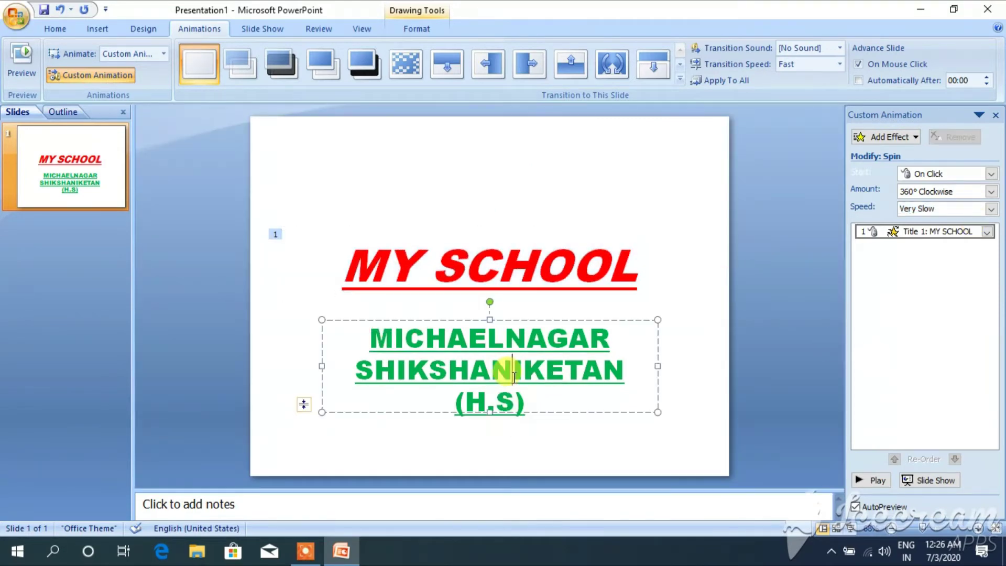
{"action": "left_click_drag", "start_coordinate": [535, 402], "coordinate": [355, 337]}
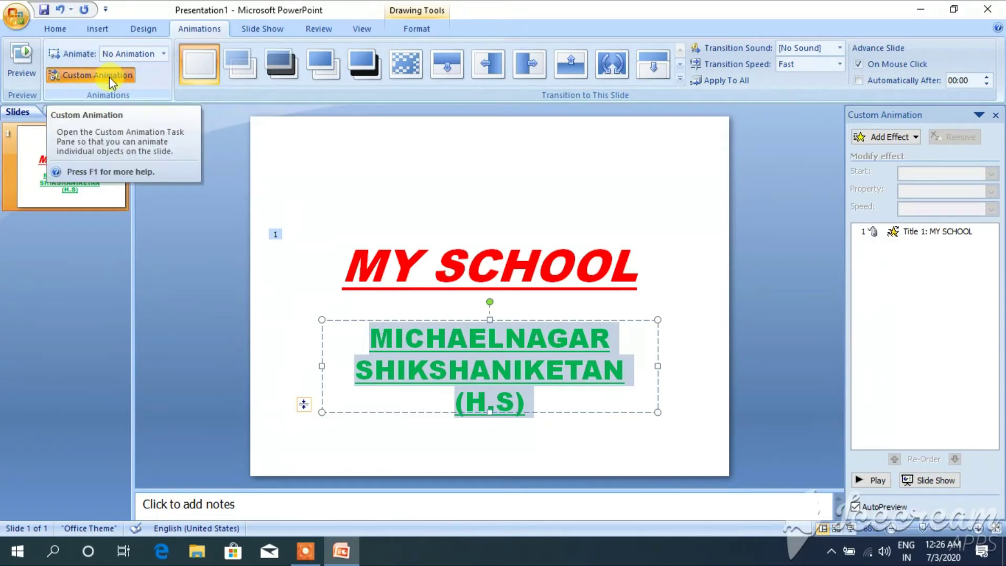
{"action": "left_click", "coordinate": [918, 138]}
{"action": "mouse_move", "coordinate": [874, 177]}
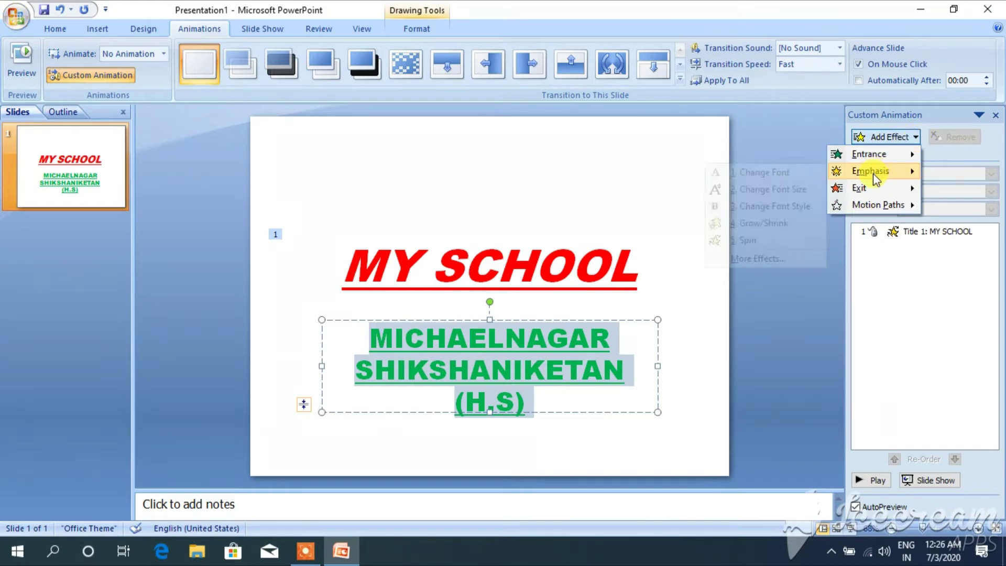
{"action": "left_click", "coordinate": [780, 231]}
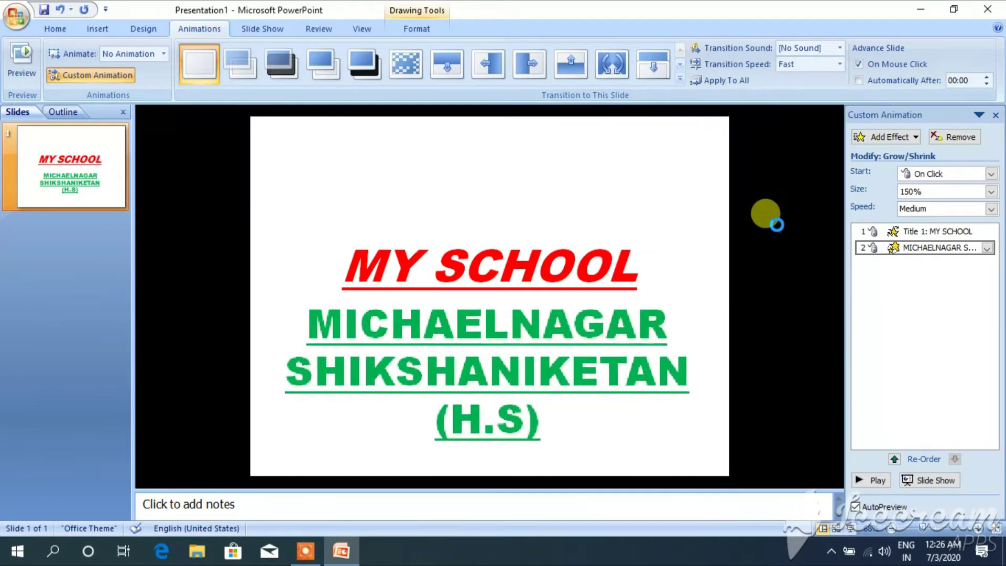
{"action": "left_click", "coordinate": [992, 208]}
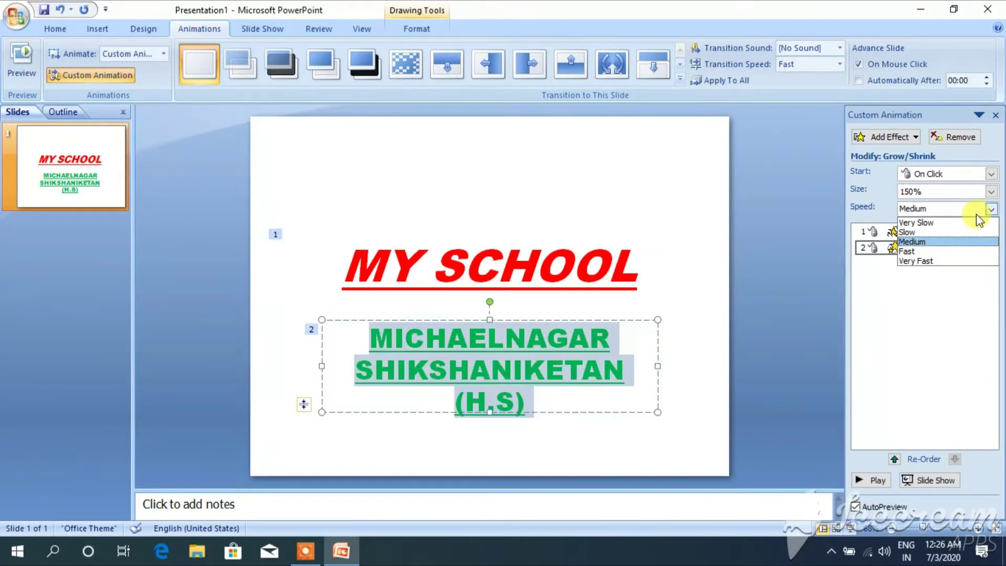
{"action": "left_click", "coordinate": [918, 222]}
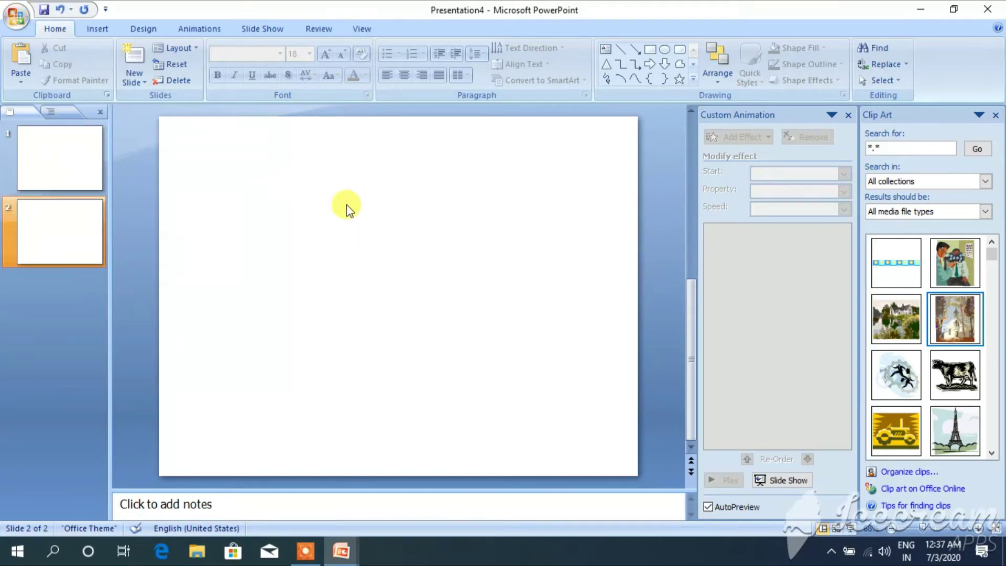
- Insert the clip art of the doctor in a white coat with a stethoscope onto blank slide 2
{"action": "left_click", "coordinate": [100, 30]}
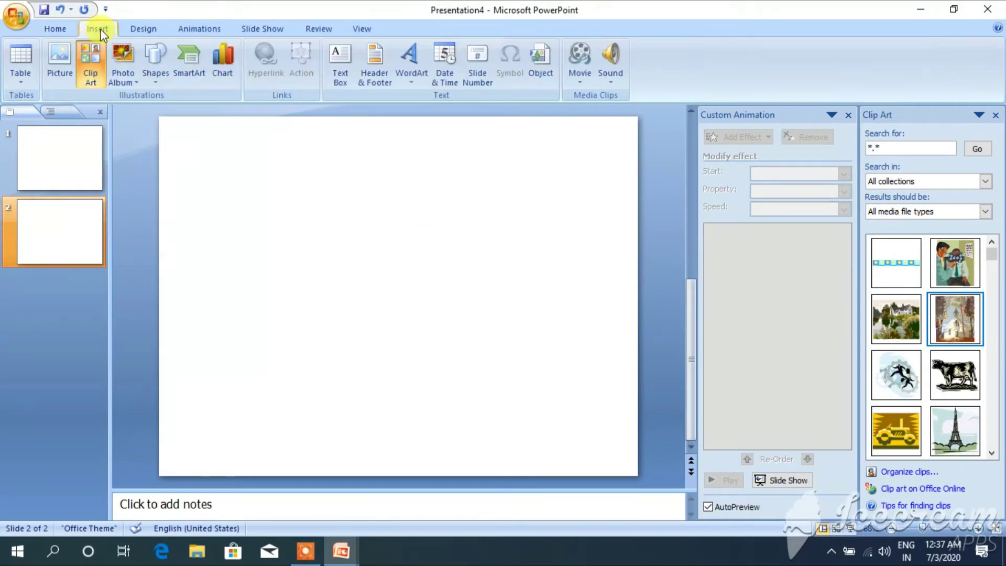
{"action": "left_click", "coordinate": [95, 79]}
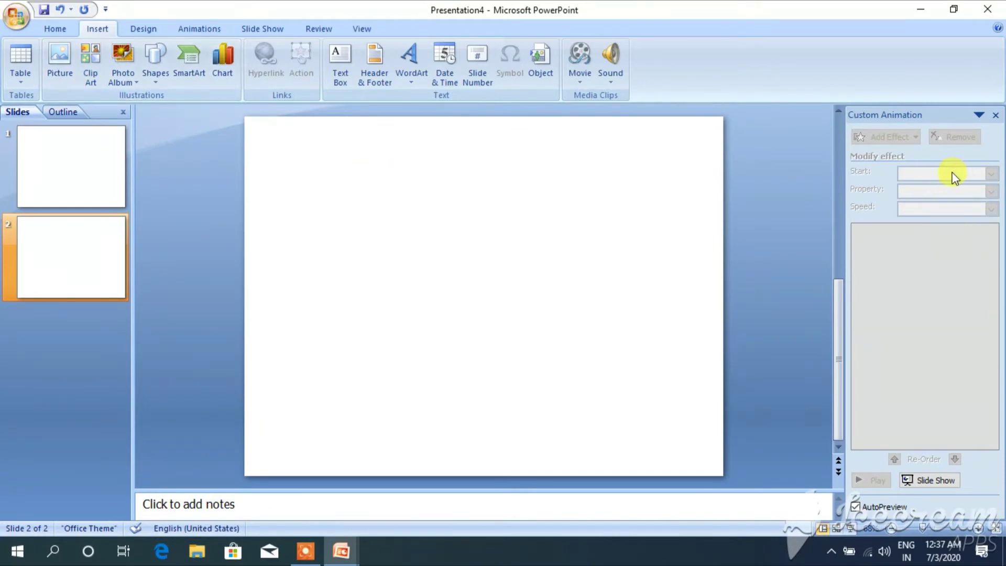
{"action": "left_click", "coordinate": [89, 75]}
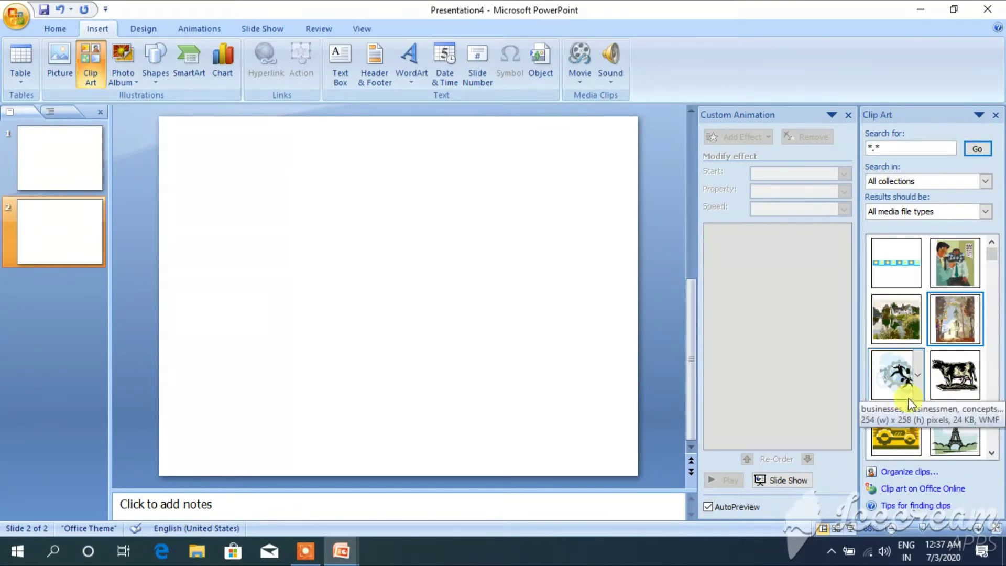
{"action": "left_click_drag", "start_coordinate": [991, 254], "coordinate": [996, 282]}
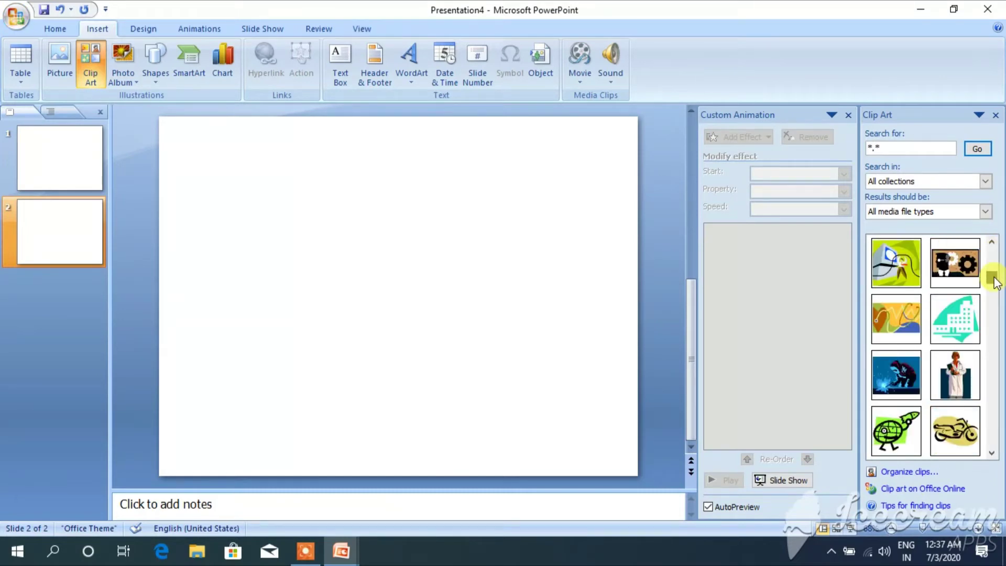
{"action": "left_click", "coordinate": [953, 372]}
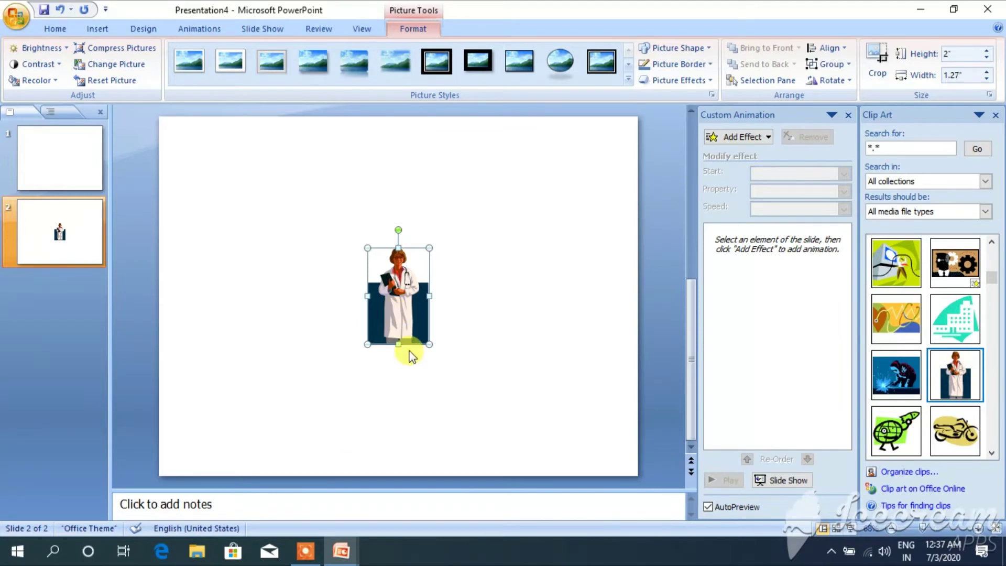
- Enlarge the doctor clip art on slide 2 to about 5.35" high and 4.92" wide
{"action": "left_click_drag", "start_coordinate": [431, 247], "coordinate": [498, 142]}
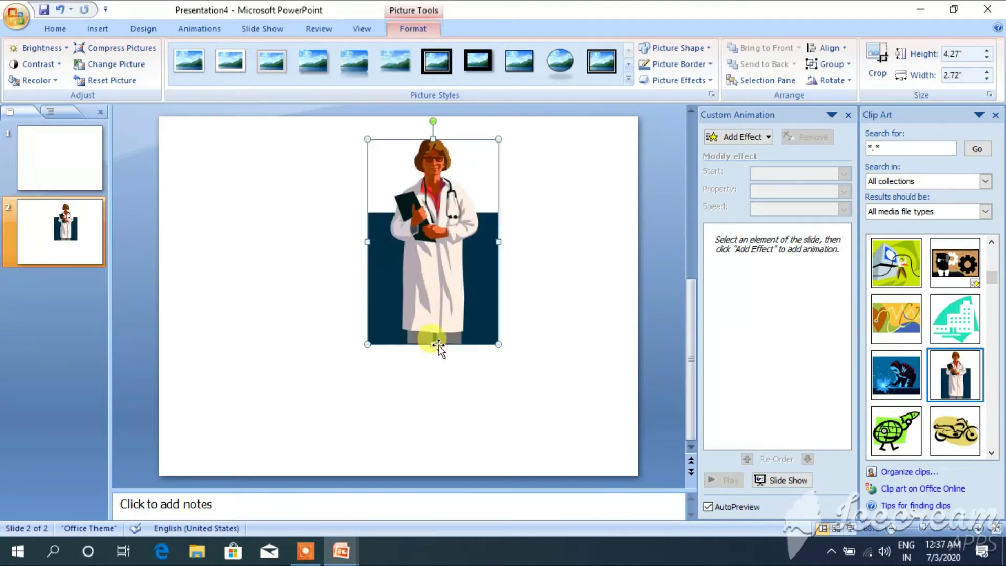
{"action": "left_click_drag", "start_coordinate": [433, 345], "coordinate": [429, 396]}
{"action": "left_click_drag", "start_coordinate": [365, 266], "coordinate": [286, 282]}
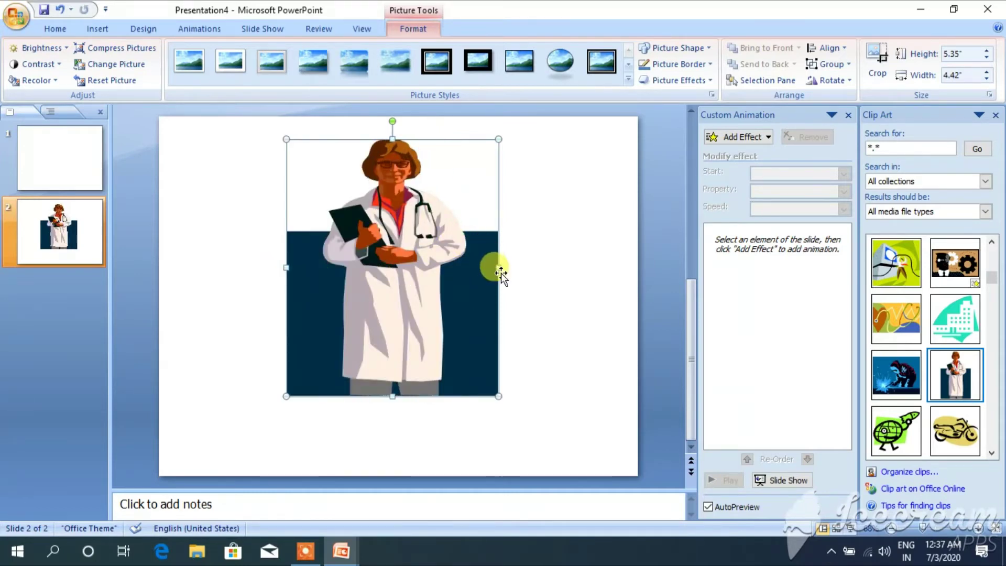
{"action": "left_click_drag", "start_coordinate": [499, 269], "coordinate": [522, 268]}
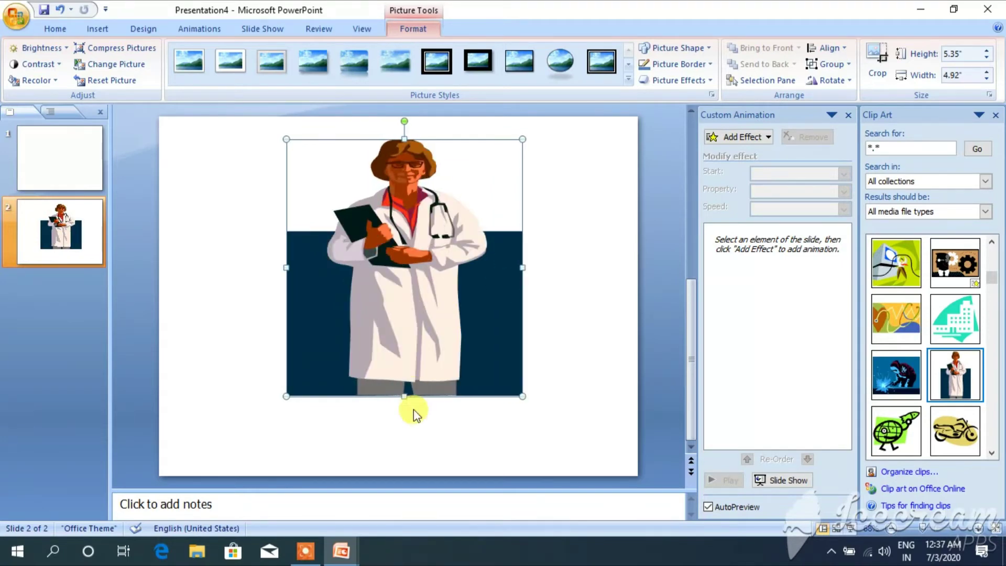
- Stretch the doctor clip art on slide 2 to about 6.1" high and apply the soft-edged oval picture style
{"action": "left_click_drag", "start_coordinate": [404, 396], "coordinate": [404, 431]}
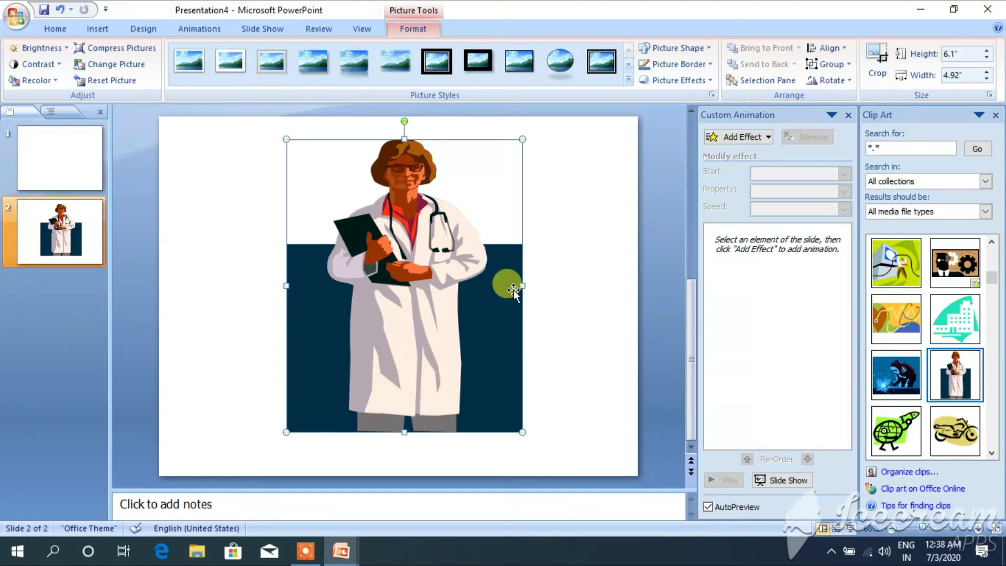
{"action": "left_click", "coordinate": [356, 58]}
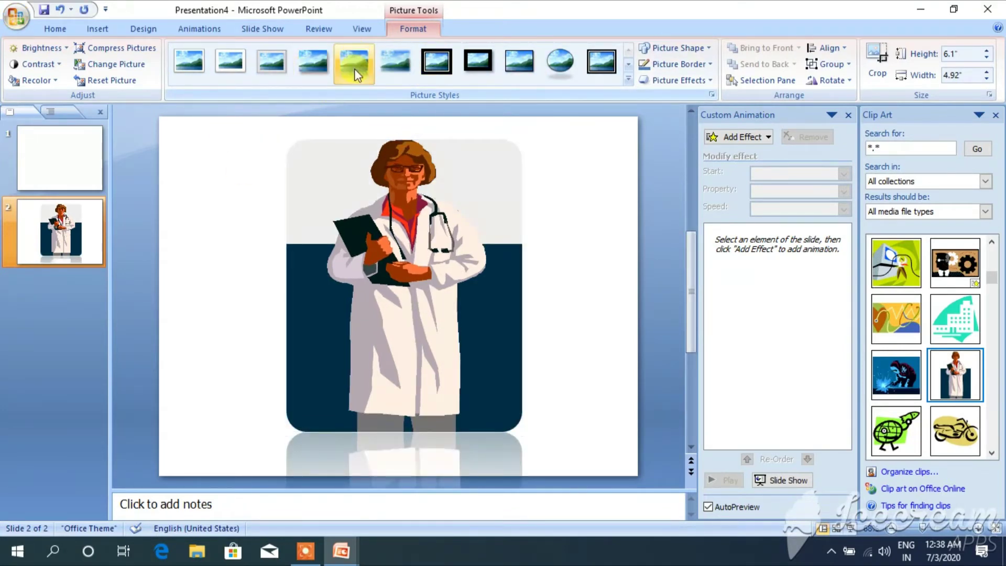
{"action": "left_click", "coordinate": [628, 78]}
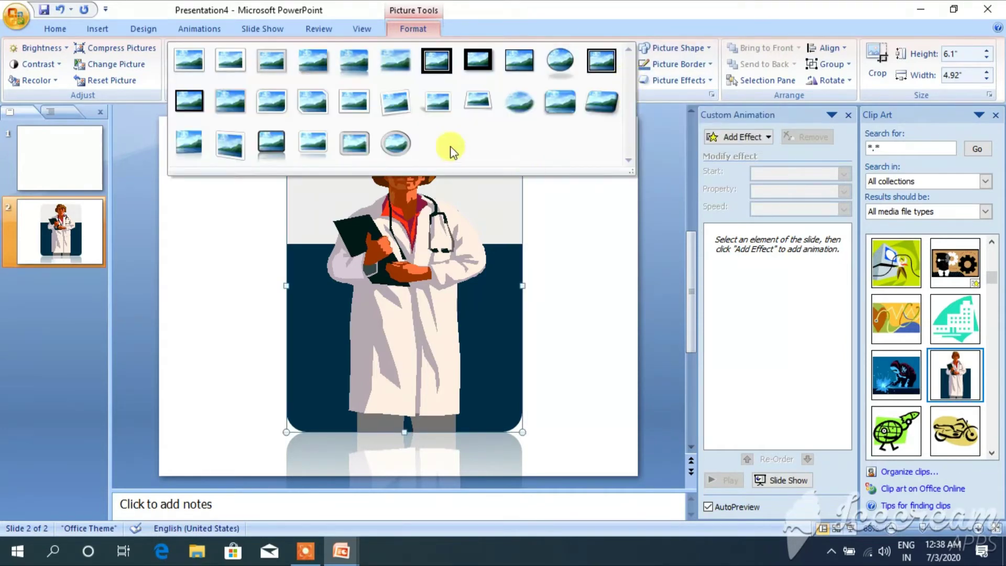
{"action": "left_click", "coordinate": [401, 152]}
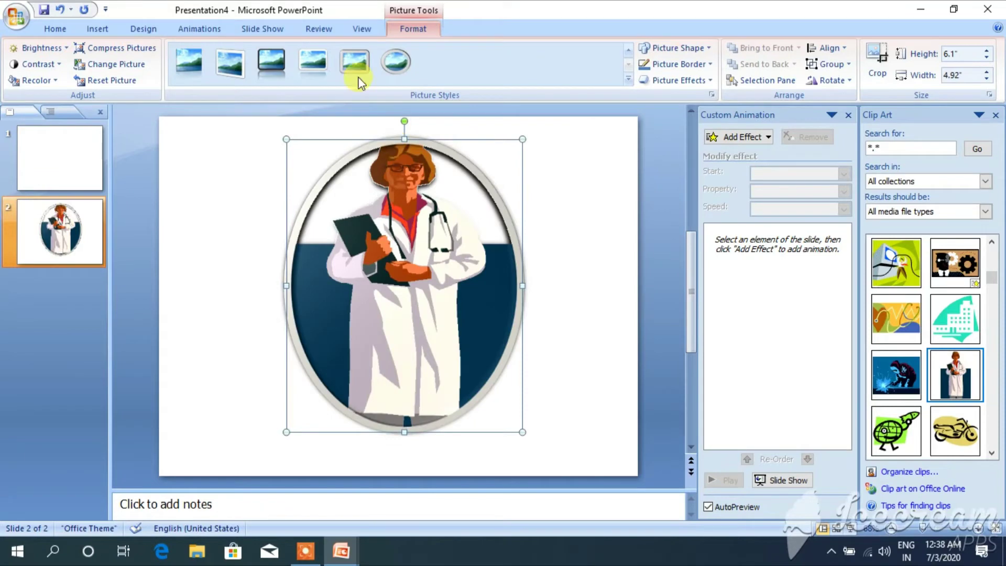
{"action": "left_click", "coordinate": [628, 80]}
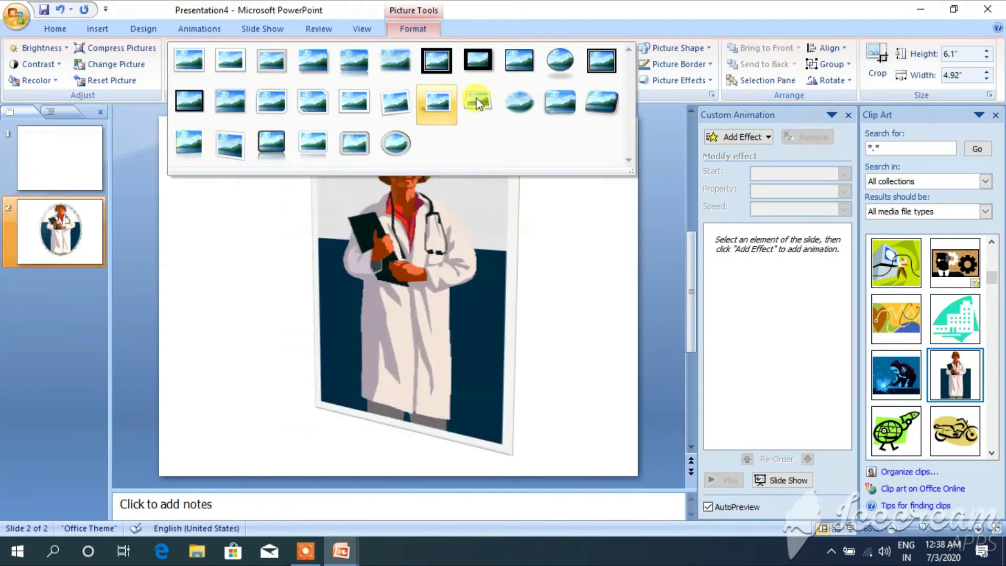
{"action": "left_click", "coordinate": [524, 99]}
{"action": "left_click", "coordinate": [570, 308]}
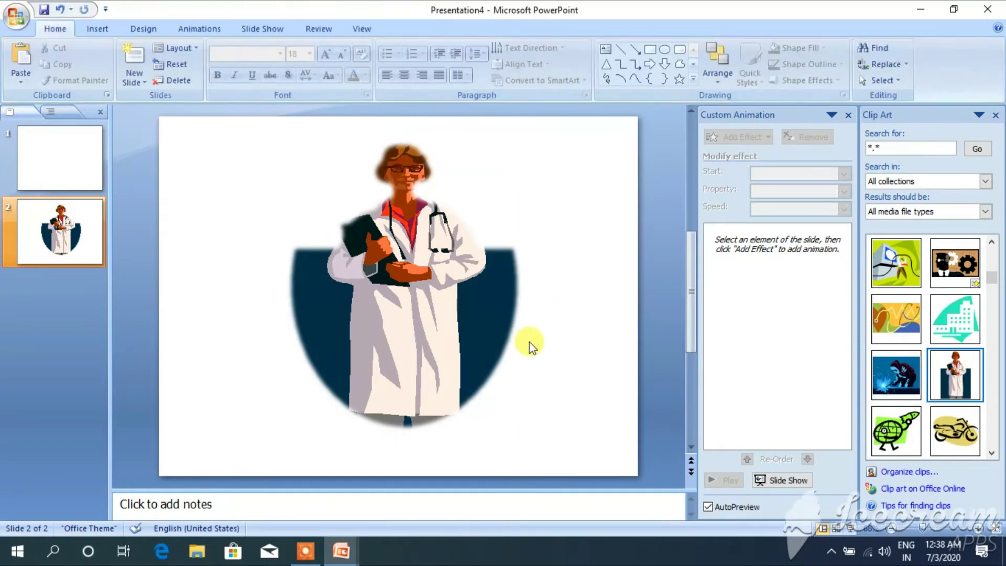
- Try the up-down arrow, left-right arrow, teardrop and moon picture shapes on the doctor clip art
{"action": "double_click", "coordinate": [384, 279]}
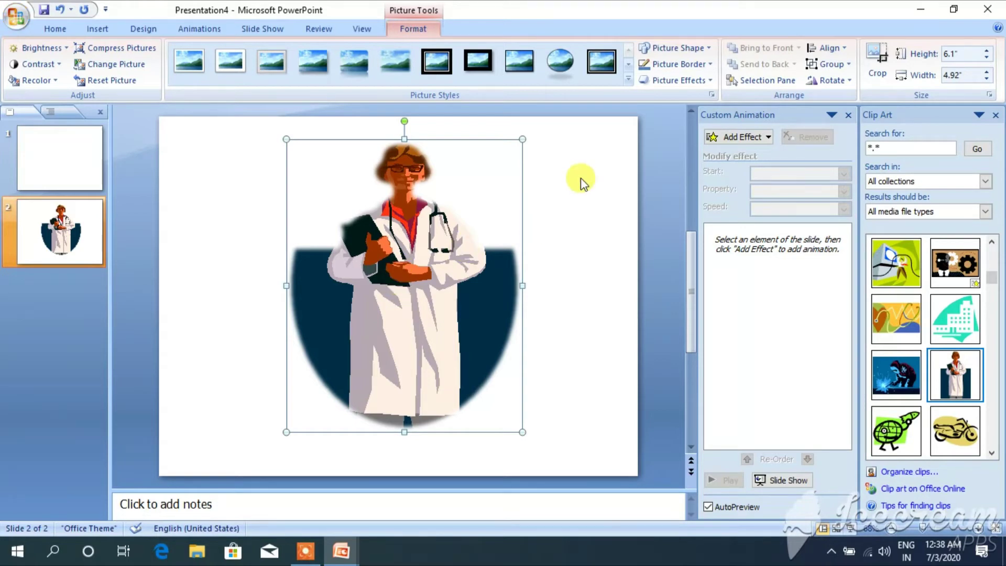
{"action": "left_click", "coordinate": [712, 47]}
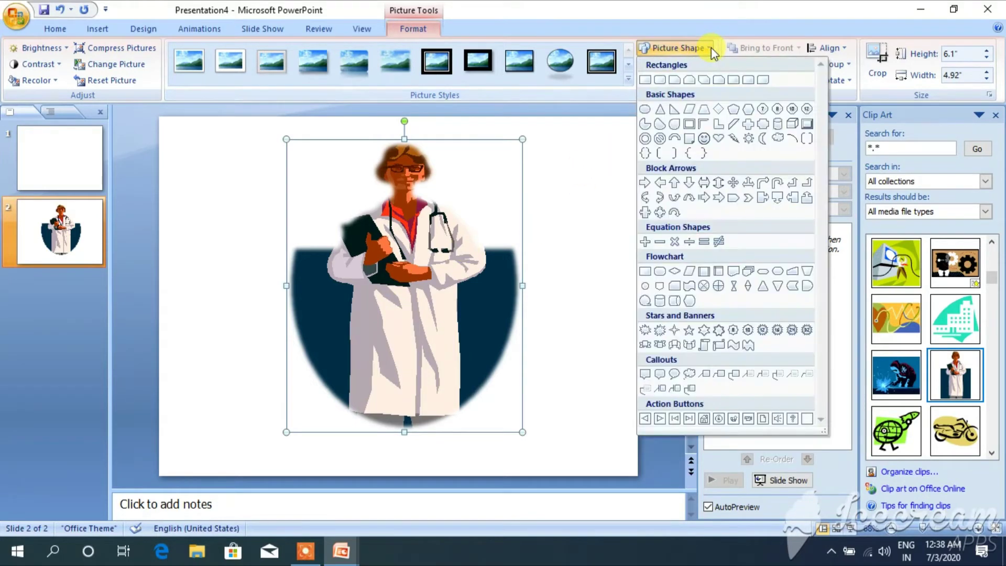
{"action": "left_click", "coordinate": [719, 181]}
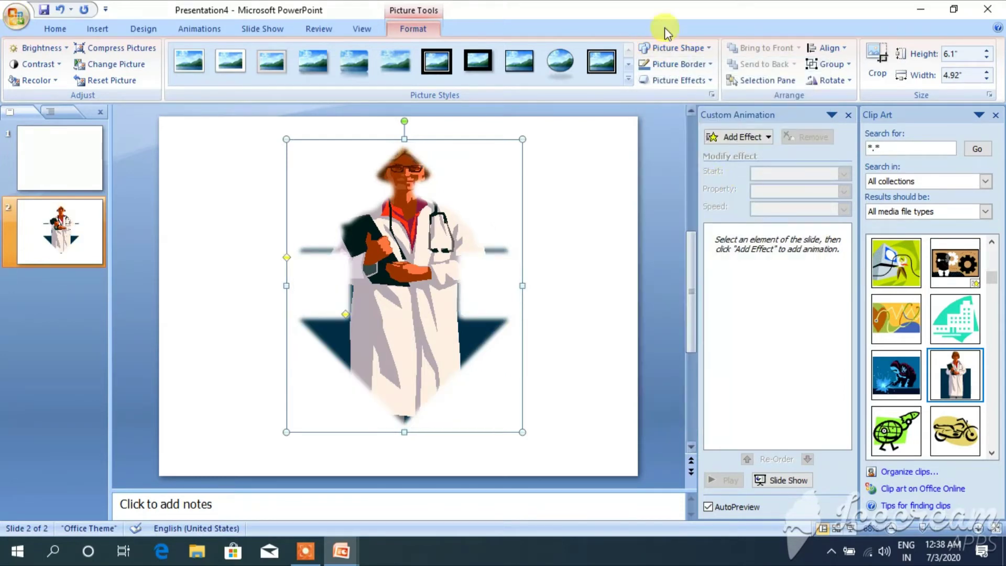
{"action": "left_click", "coordinate": [711, 49]}
{"action": "left_click", "coordinate": [706, 185]}
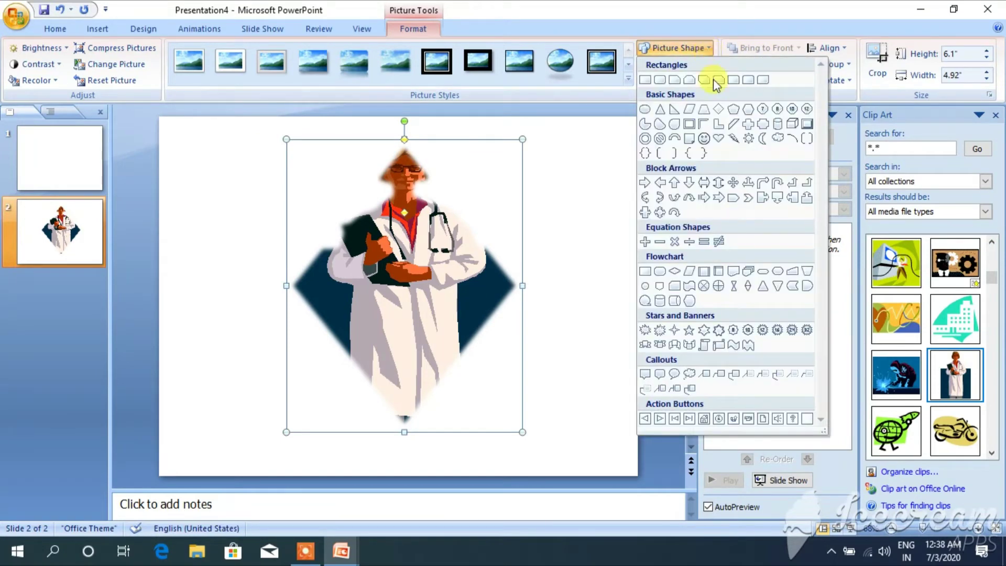
{"action": "left_click", "coordinate": [675, 124]}
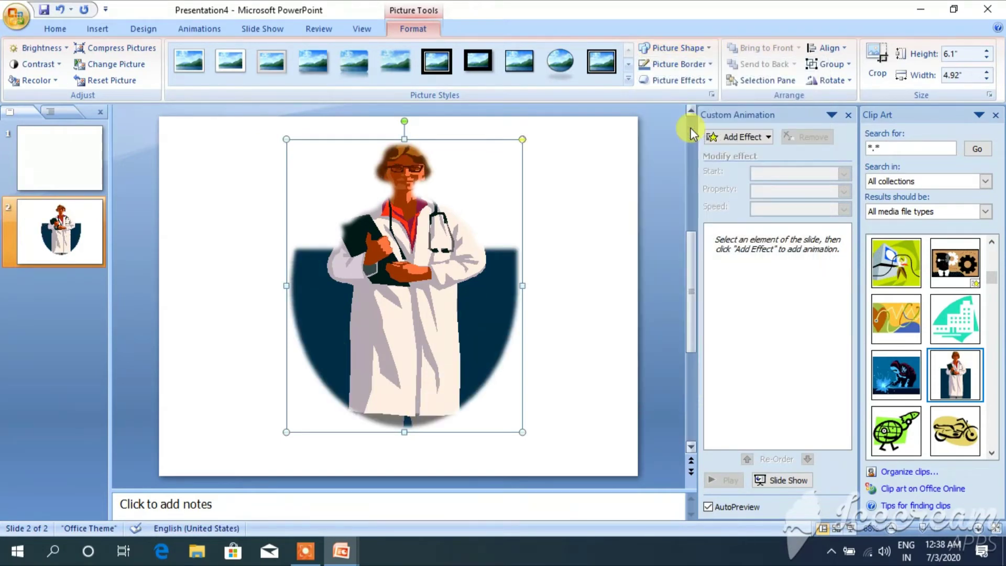
{"action": "left_click", "coordinate": [707, 48]}
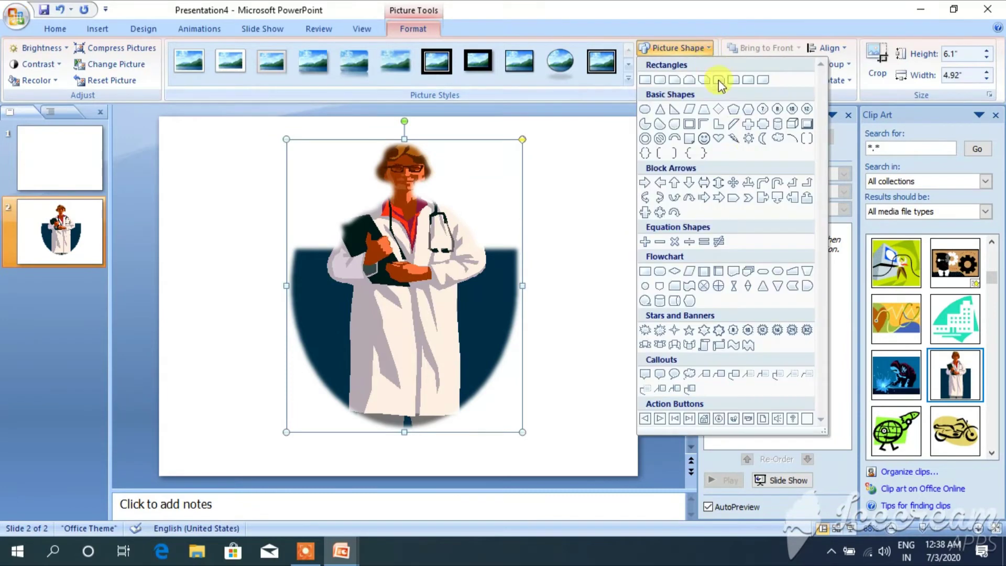
{"action": "left_click", "coordinate": [762, 143]}
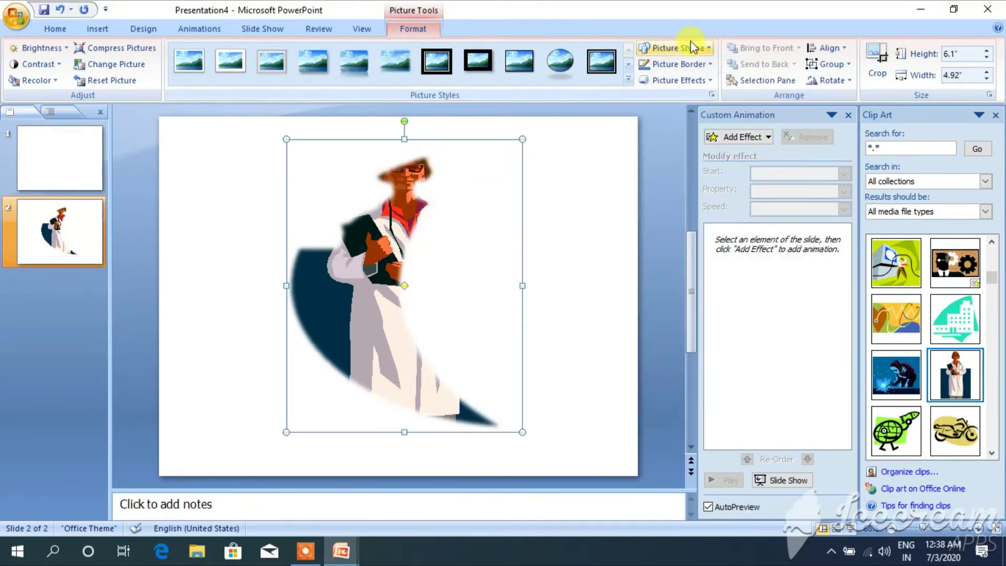
- Change the doctor clip art's picture shape to a parallelogram and set its border color to standard light blue
{"action": "left_click", "coordinate": [711, 47]}
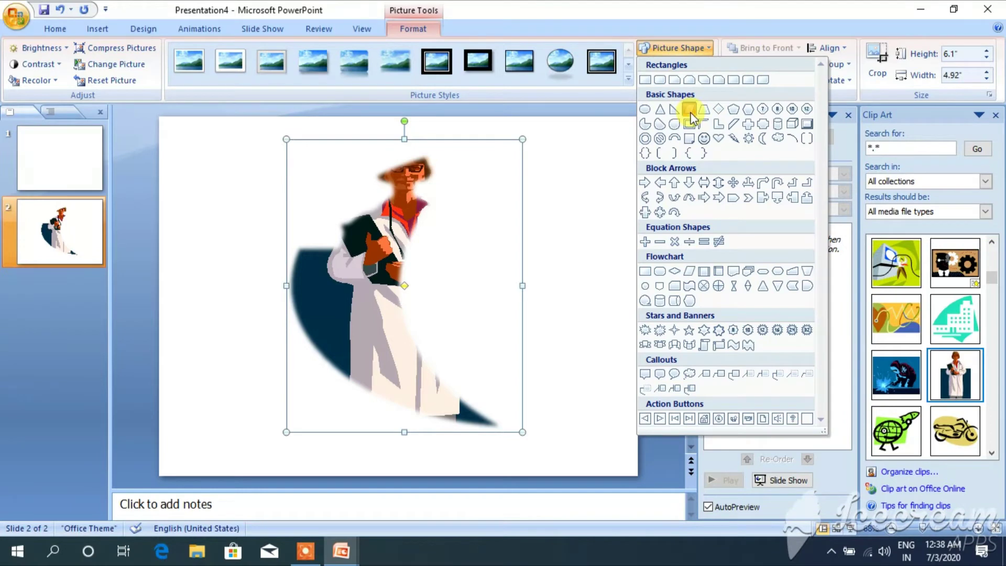
{"action": "left_click", "coordinate": [690, 110]}
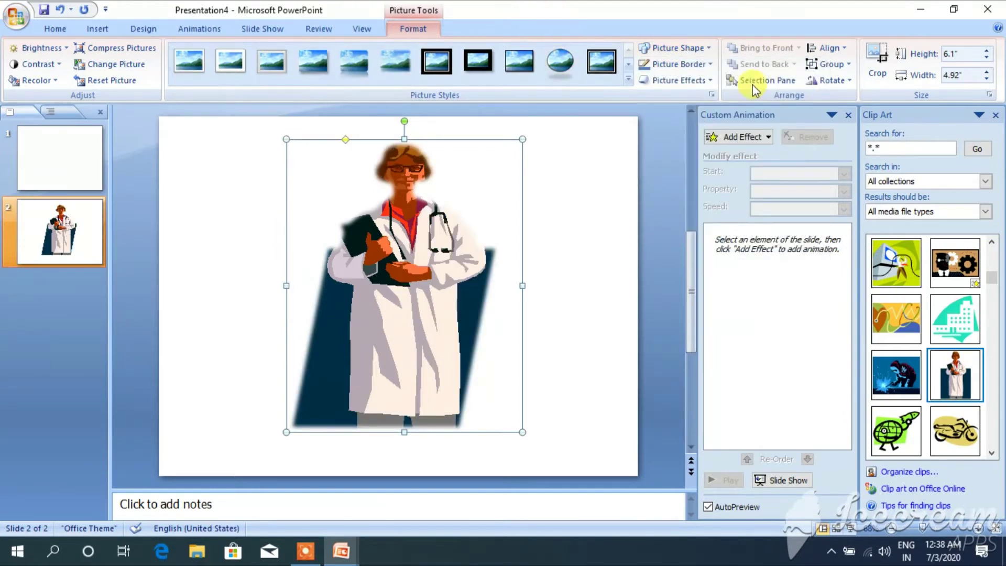
{"action": "left_click", "coordinate": [709, 65]}
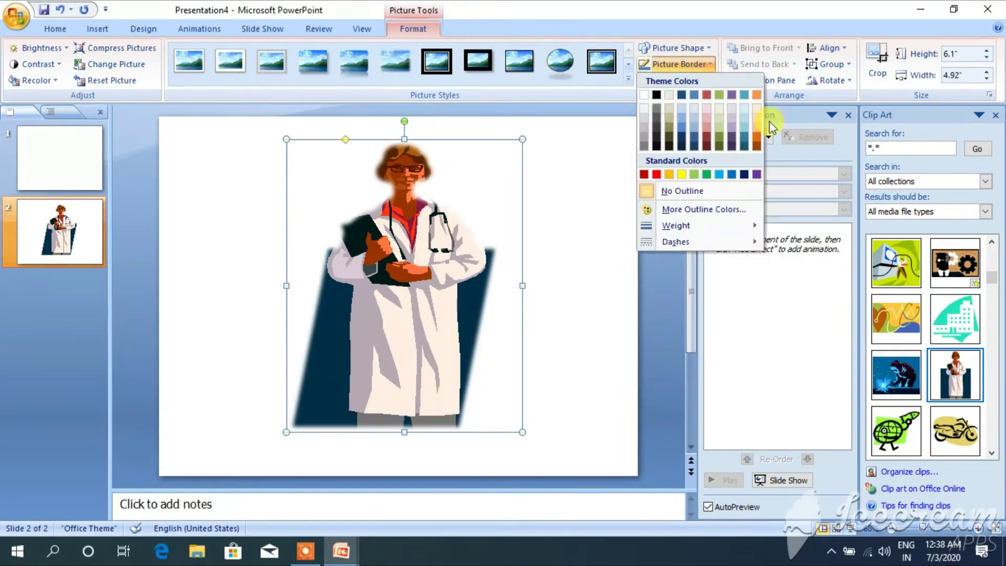
{"action": "left_click", "coordinate": [720, 174]}
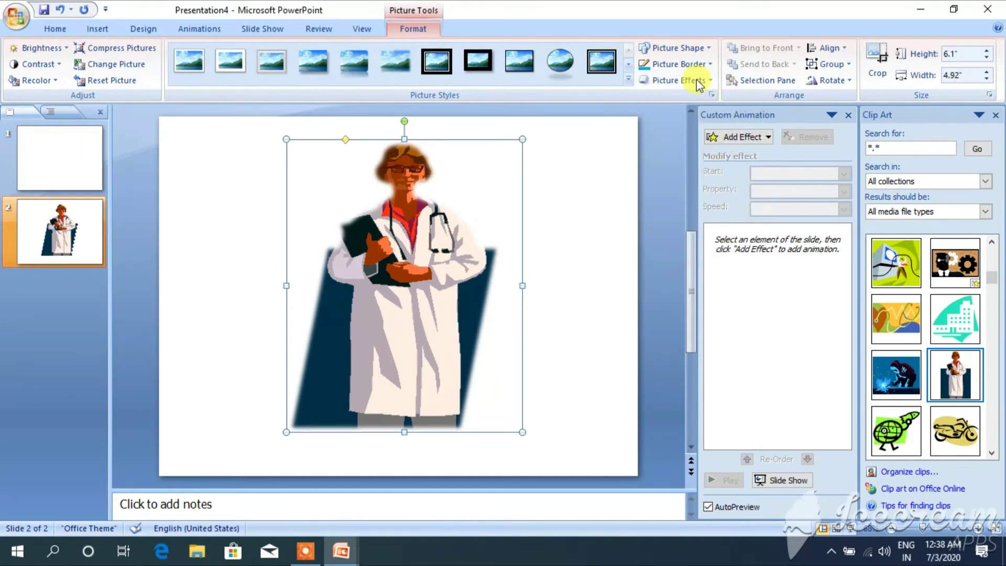
- Apply the largest purple glow variation to the doctor clip art
{"action": "left_click", "coordinate": [712, 81]}
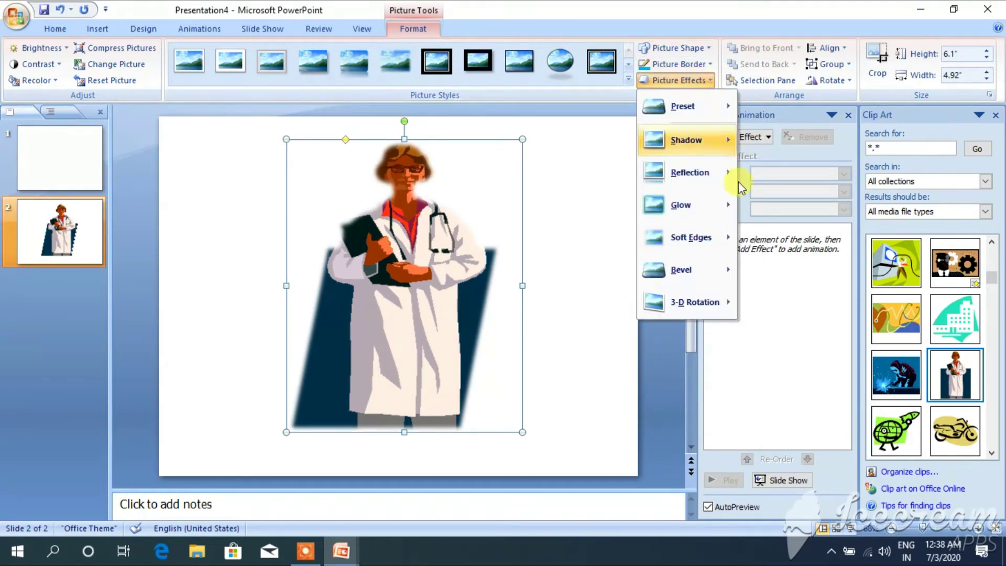
{"action": "mouse_move", "coordinate": [709, 231]}
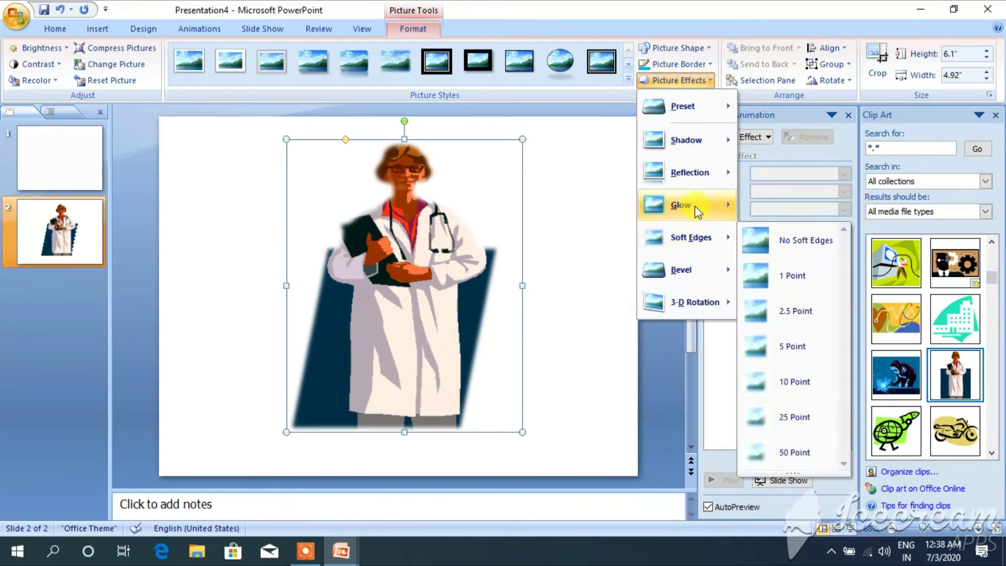
{"action": "mouse_move", "coordinate": [695, 206]}
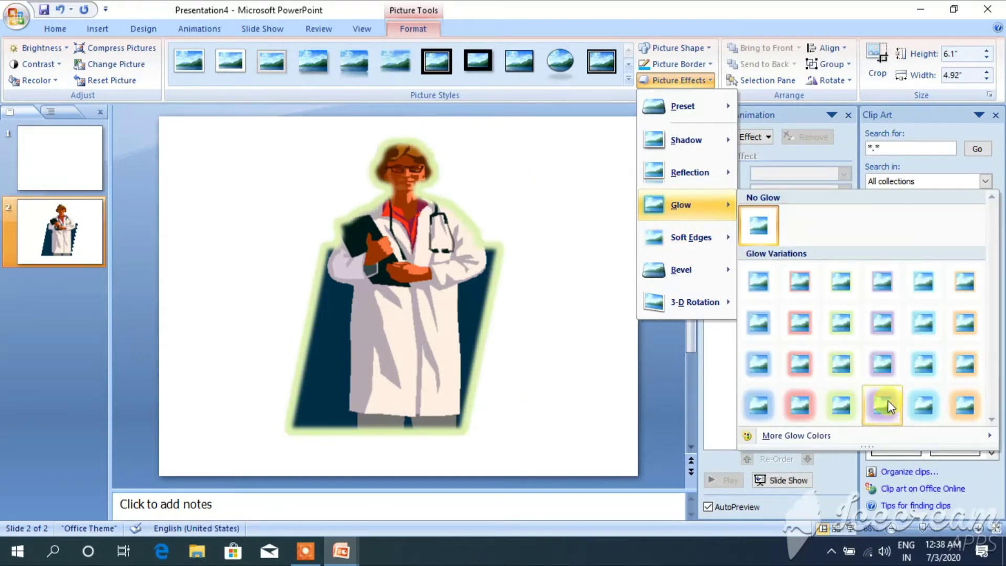
{"action": "left_click", "coordinate": [883, 404]}
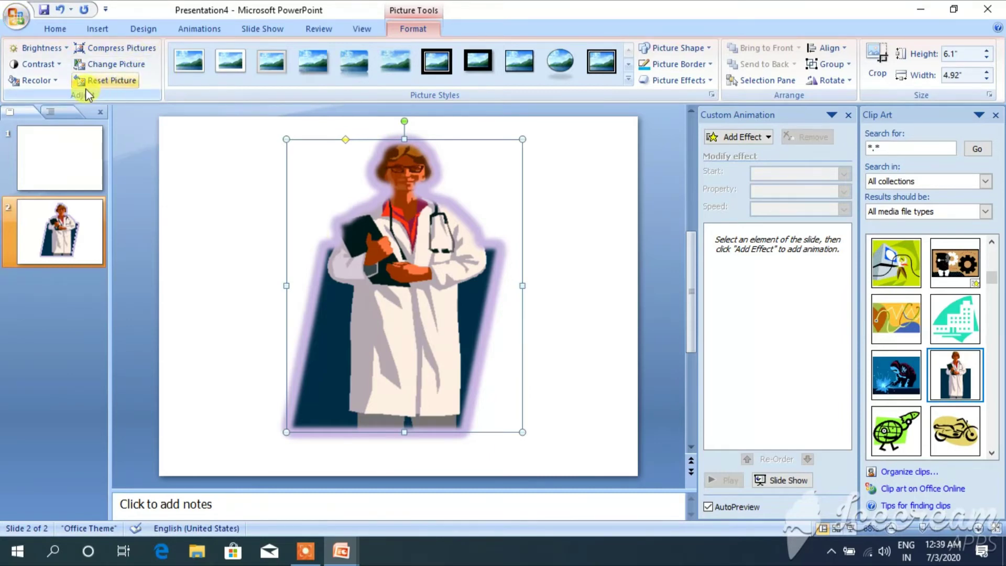
- Recolor the doctor clip art with a darker red theme color from the additional color variations
{"action": "left_click", "coordinate": [53, 79]}
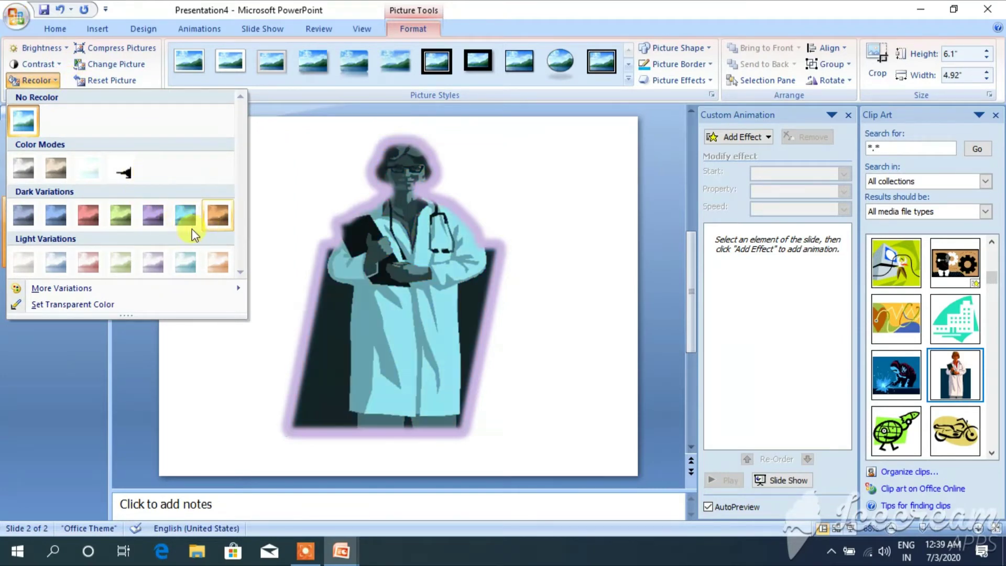
{"action": "left_click", "coordinate": [184, 216]}
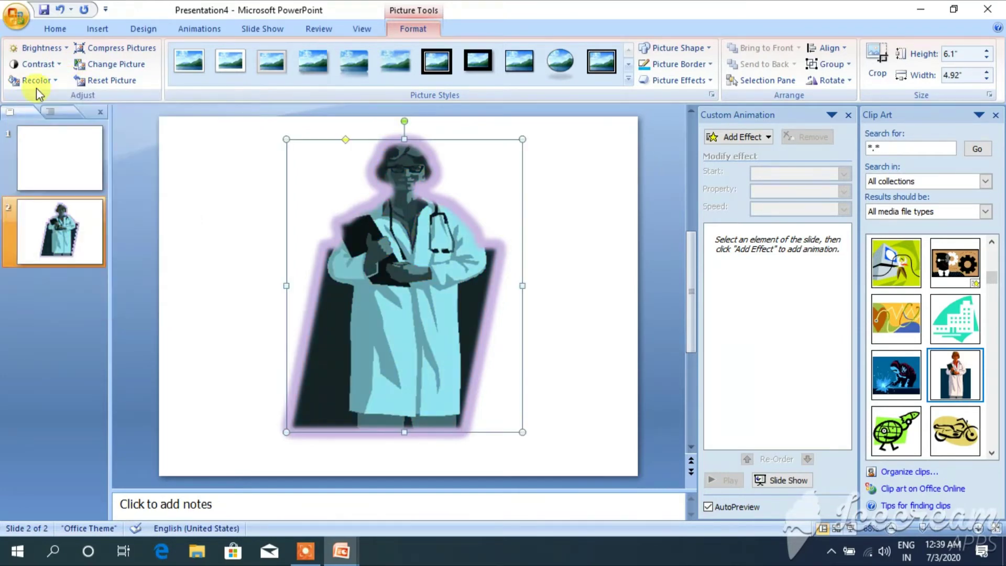
{"action": "left_click", "coordinate": [56, 81]}
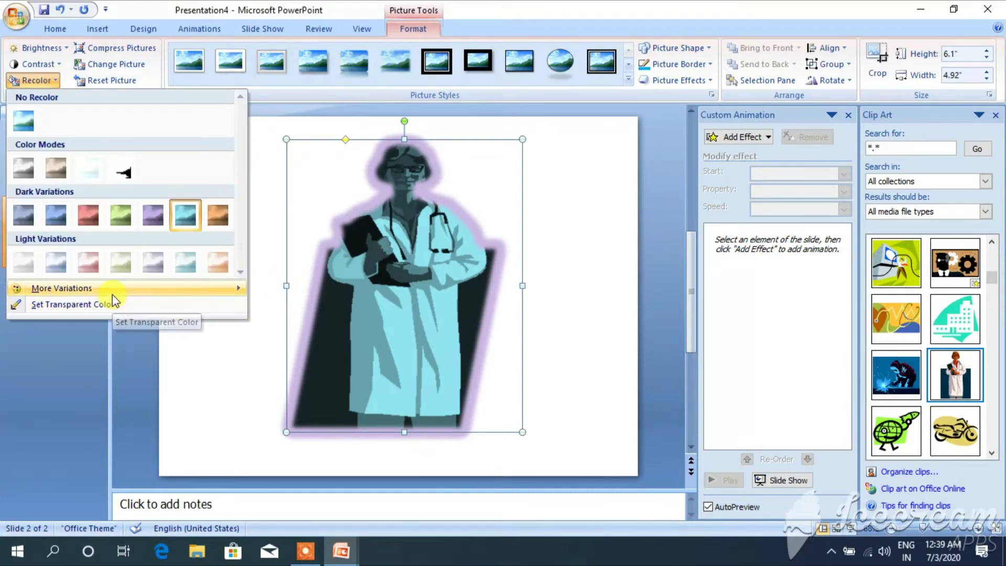
{"action": "mouse_move", "coordinate": [112, 295]}
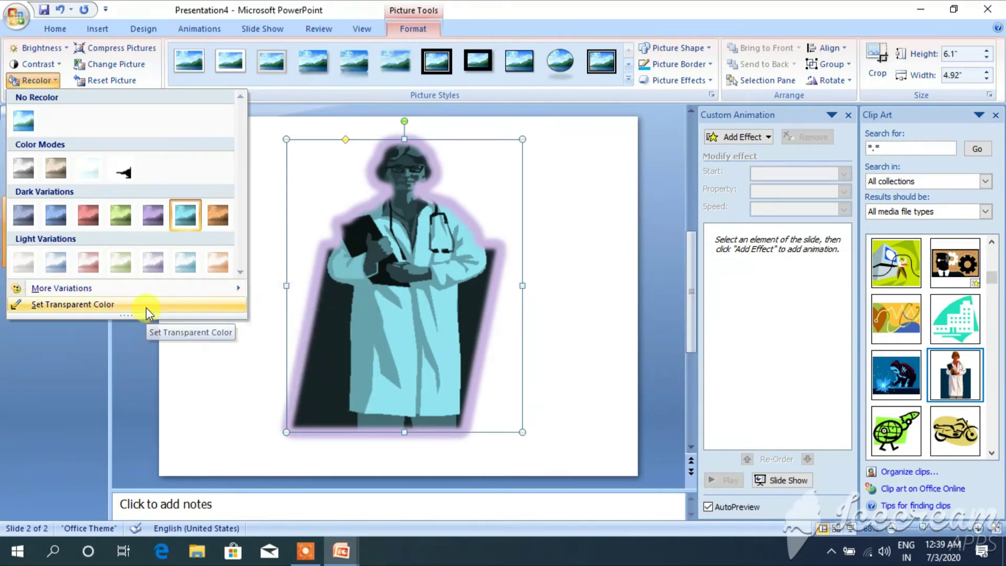
{"action": "mouse_move", "coordinate": [157, 292]}
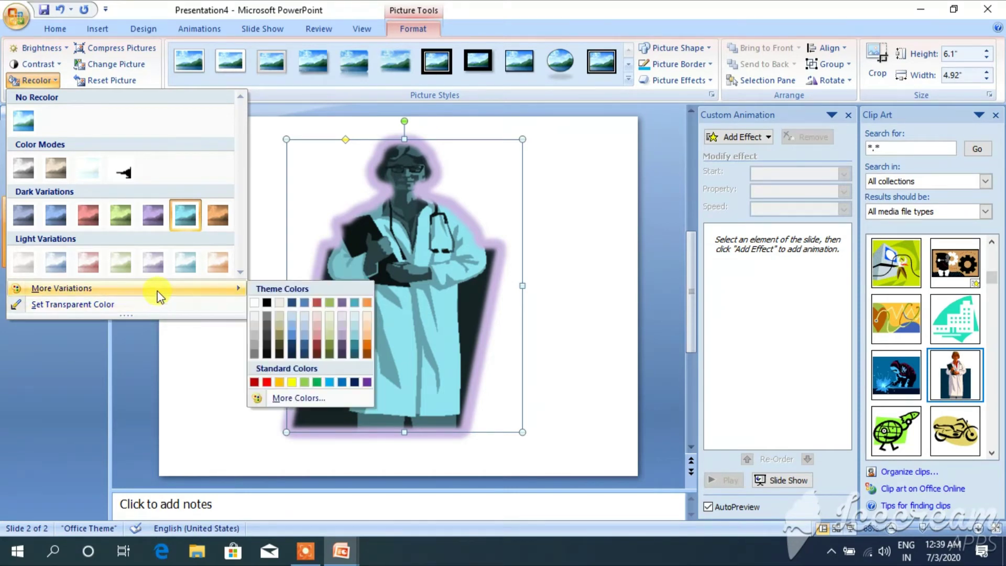
{"action": "left_click", "coordinate": [316, 344]}
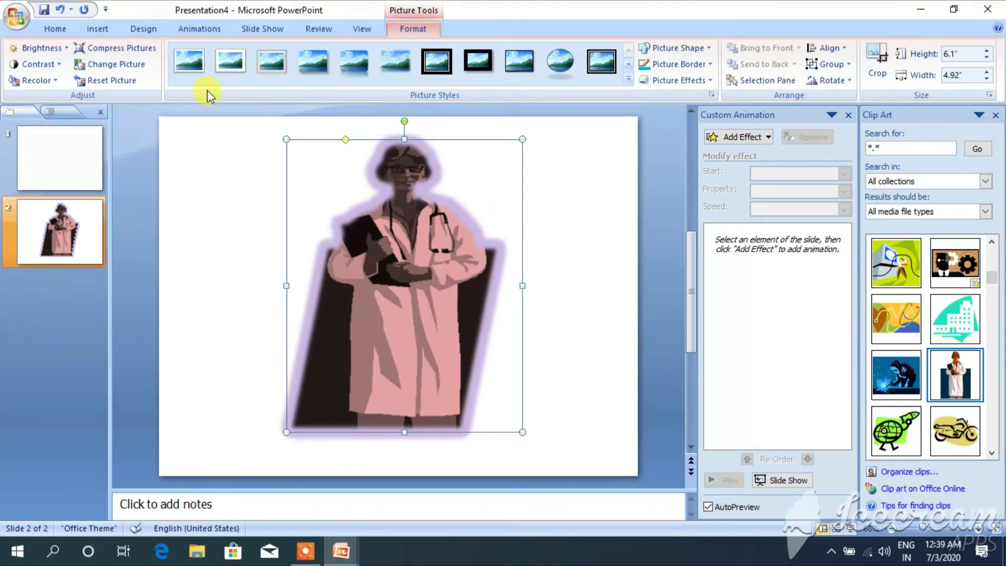
- Add a Spin emphasis animation to the doctor clip art with its speed set to Very Slow
{"action": "left_click", "coordinate": [198, 32]}
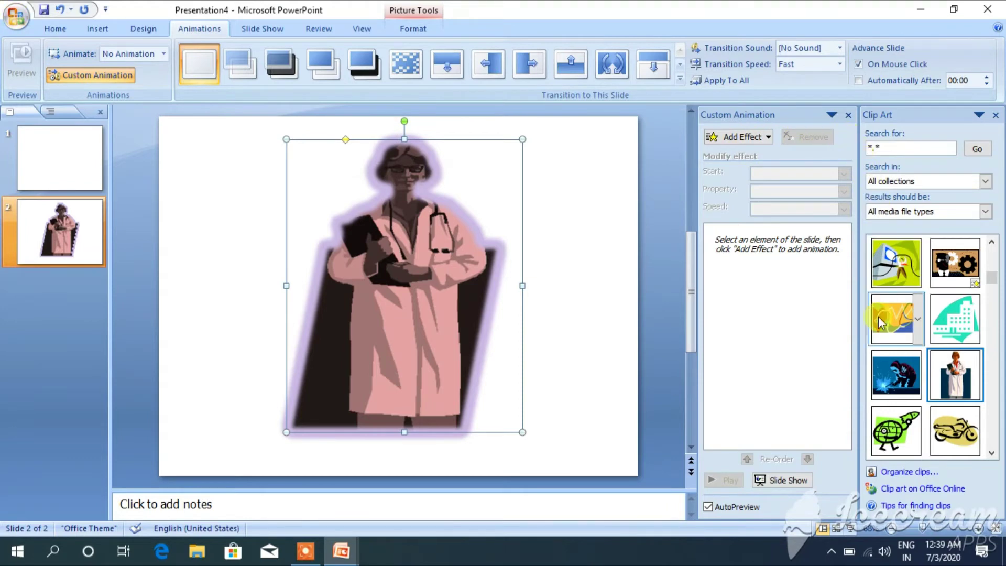
{"action": "left_click", "coordinate": [769, 137]}
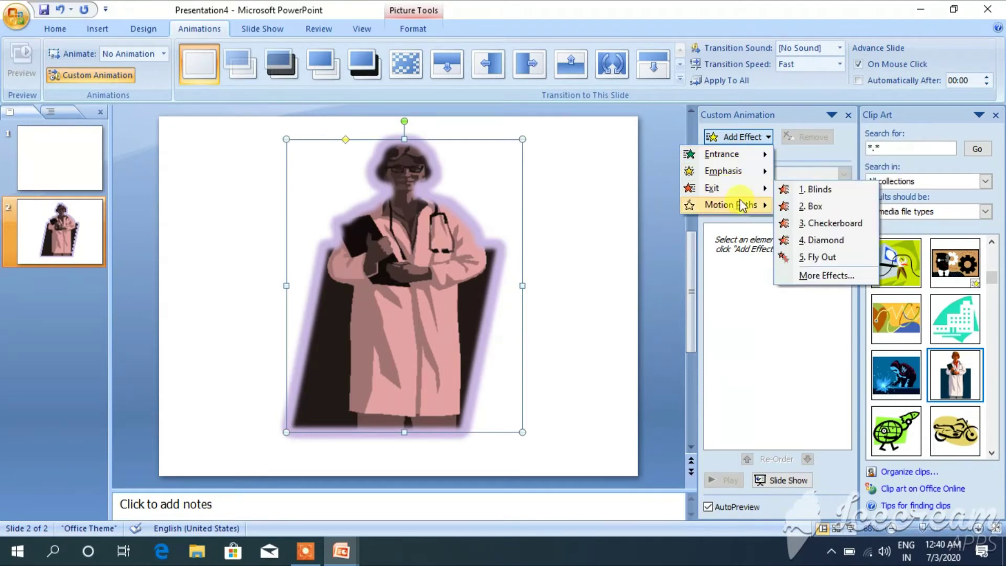
{"action": "mouse_move", "coordinate": [739, 206]}
{"action": "mouse_move", "coordinate": [739, 177]}
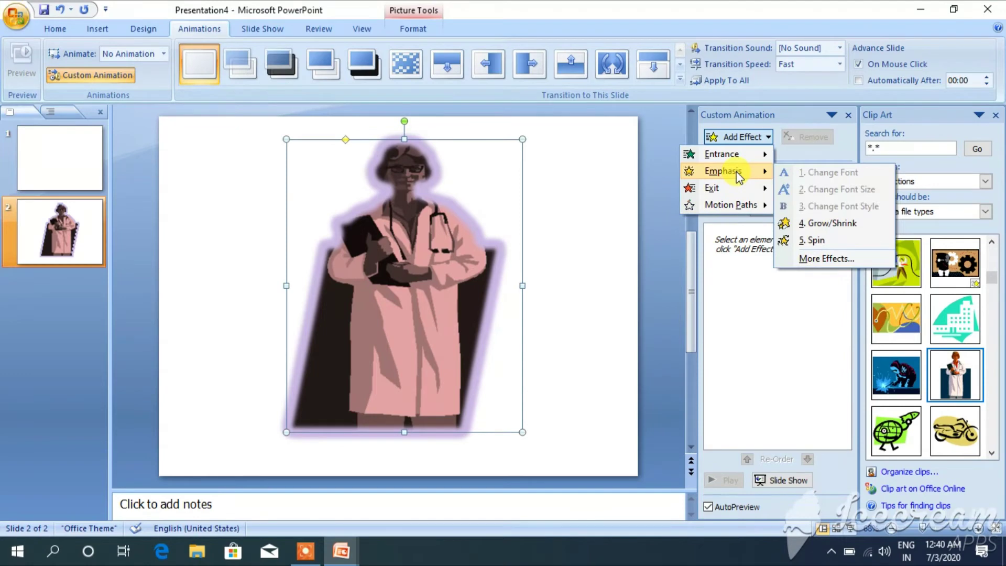
{"action": "left_click", "coordinate": [819, 240]}
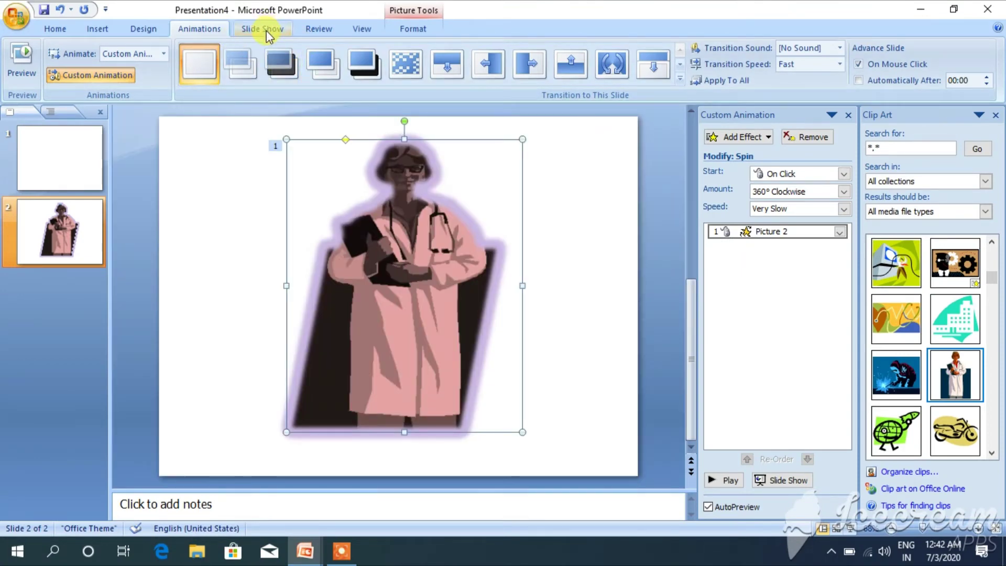
- Play the slide show from the beginning through to its end, and return to slide 1 in the editing view
{"action": "left_click", "coordinate": [266, 31]}
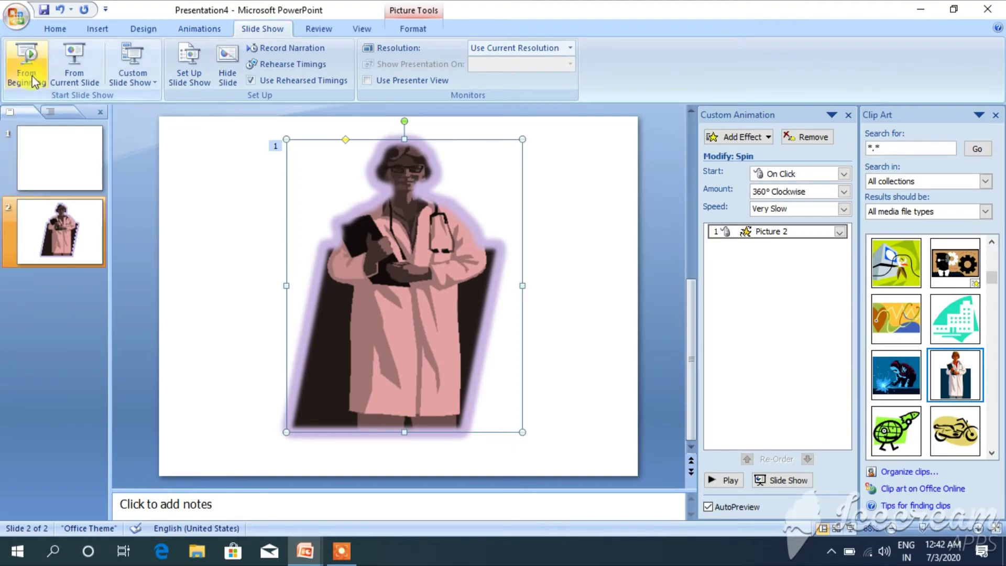
{"action": "left_click", "coordinate": [26, 62]}
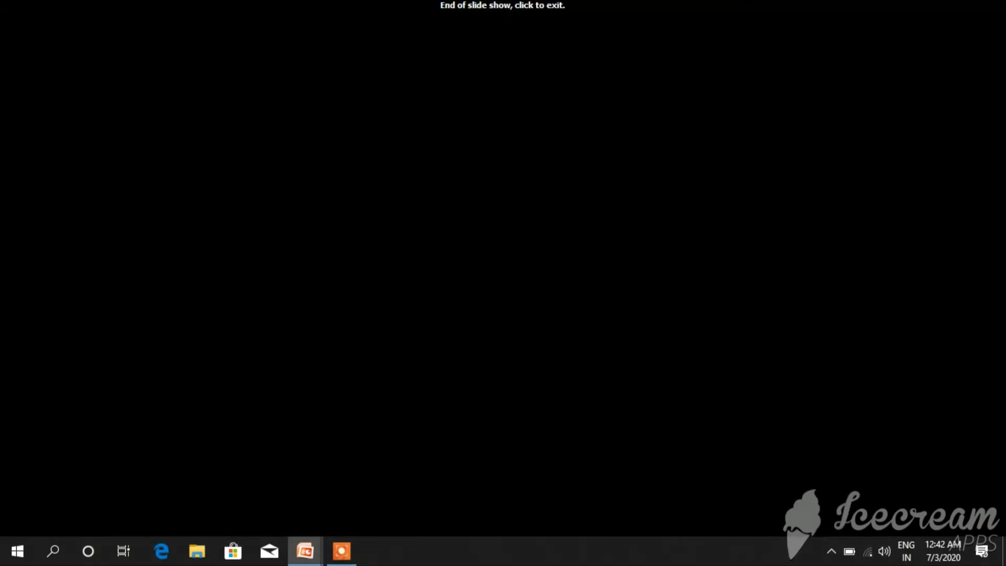
{"action": "left_click", "coordinate": [532, 218]}
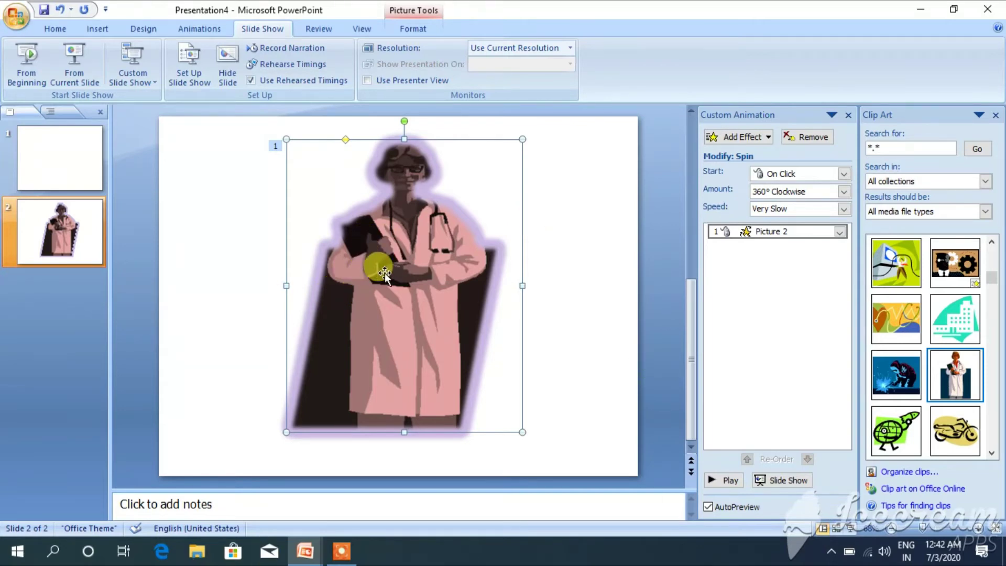
{"action": "left_click", "coordinate": [68, 153]}
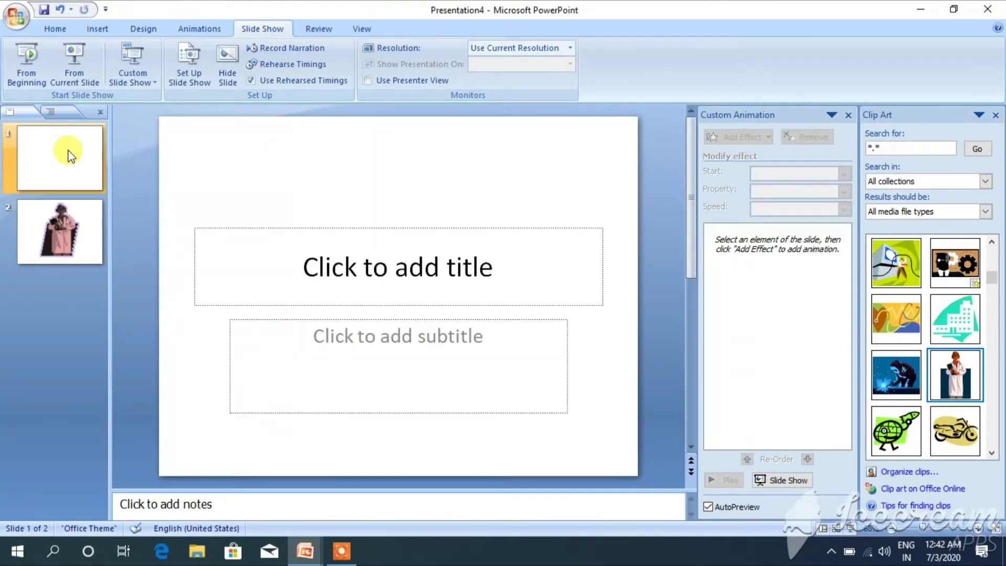
- Delete the empty title slide and open the layout choices for a new slide
{"action": "key", "text": "Delete"}
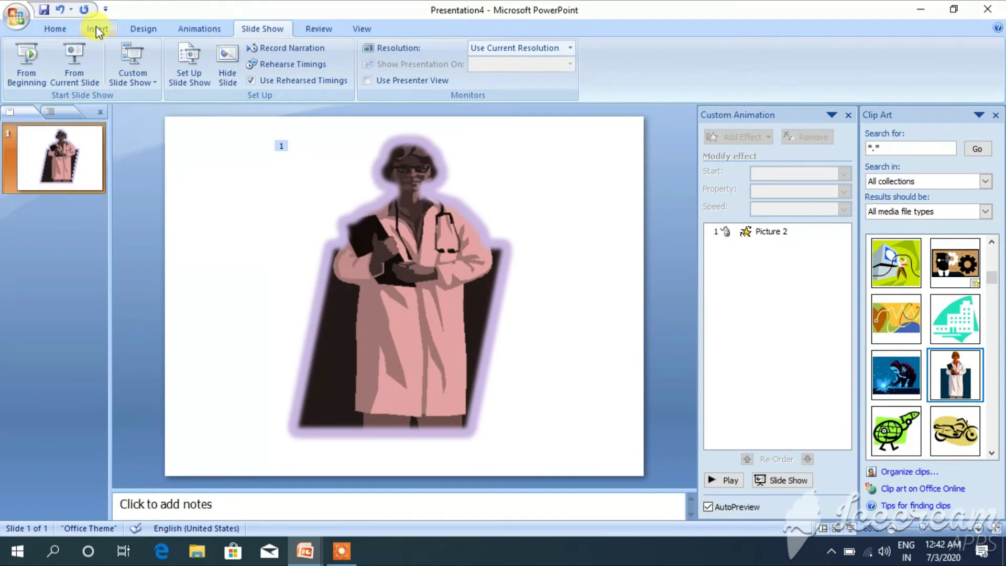
{"action": "left_click", "coordinate": [55, 28]}
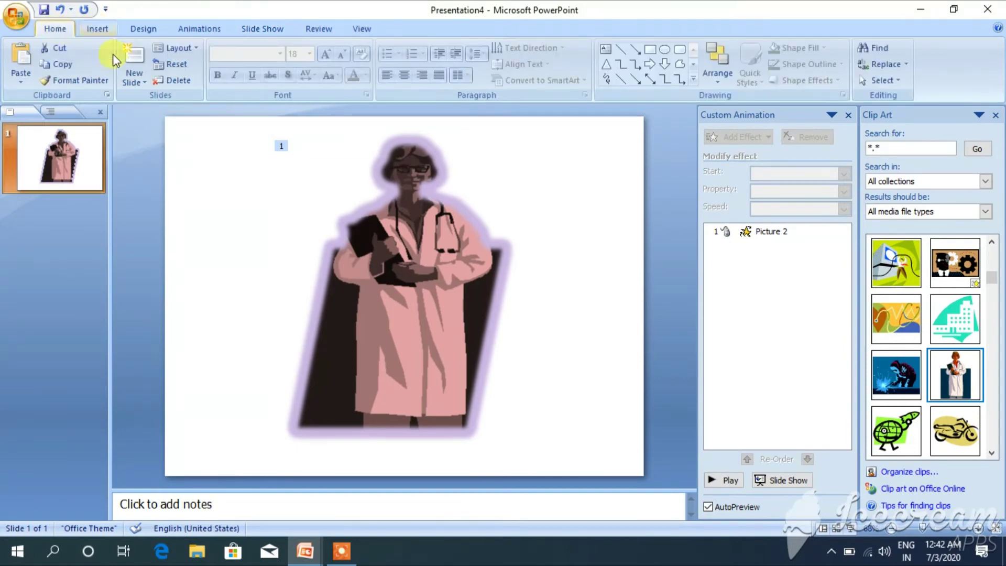
{"action": "left_click", "coordinate": [144, 79]}
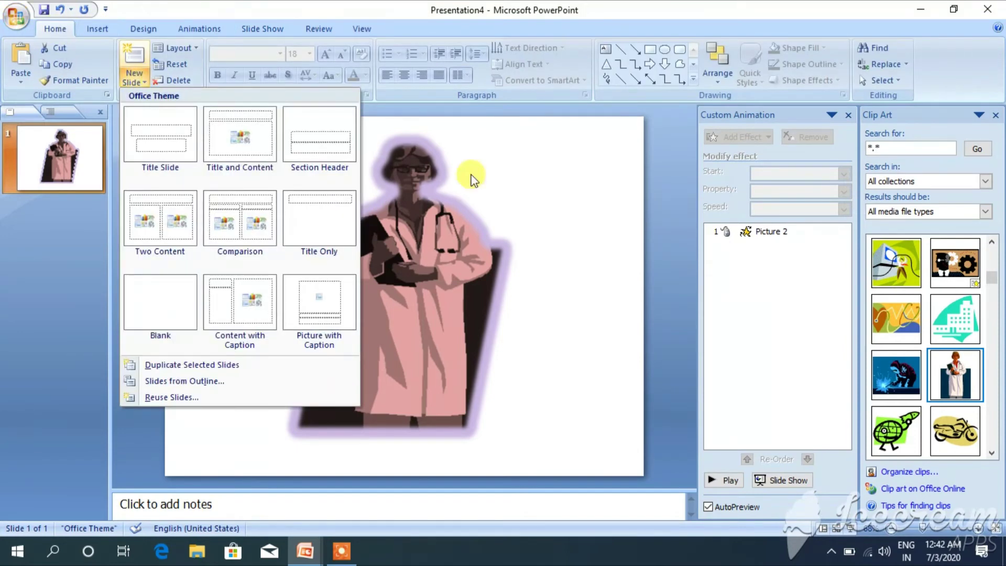
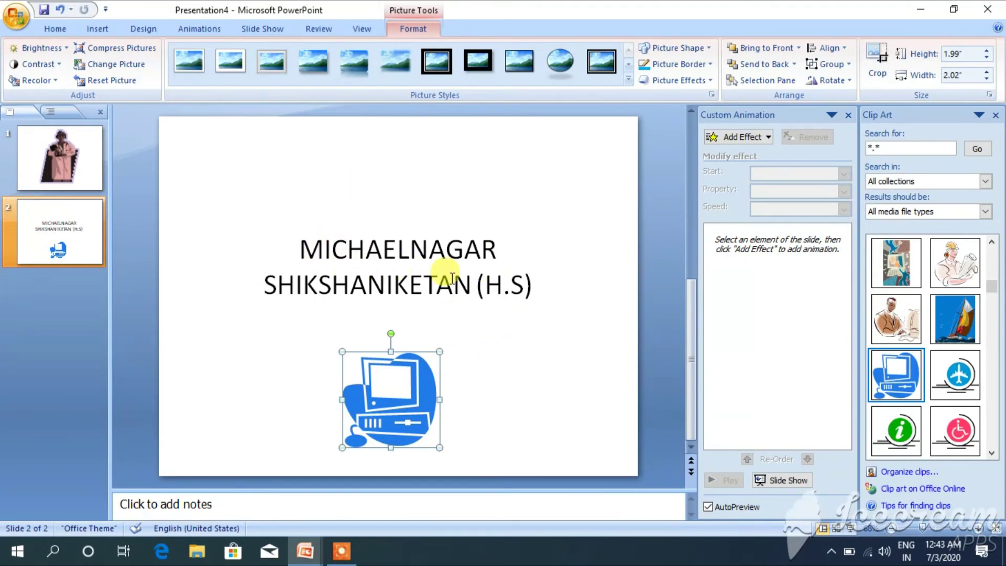
- Format the MICHAELNAGAR SHIKSHANIKETAN (H.S) title on slide 2 as bold, size 72, in standard red
{"action": "left_click", "coordinate": [540, 286]}
{"action": "mouse_move", "coordinate": [538, 283]}
{"action": "left_mouse_down"}
{"action": "mouse_move", "coordinate": [427, 285]}
{"action": "mouse_move", "coordinate": [285, 263]}
{"action": "mouse_move", "coordinate": [269, 247]}
{"action": "left_mouse_up"}
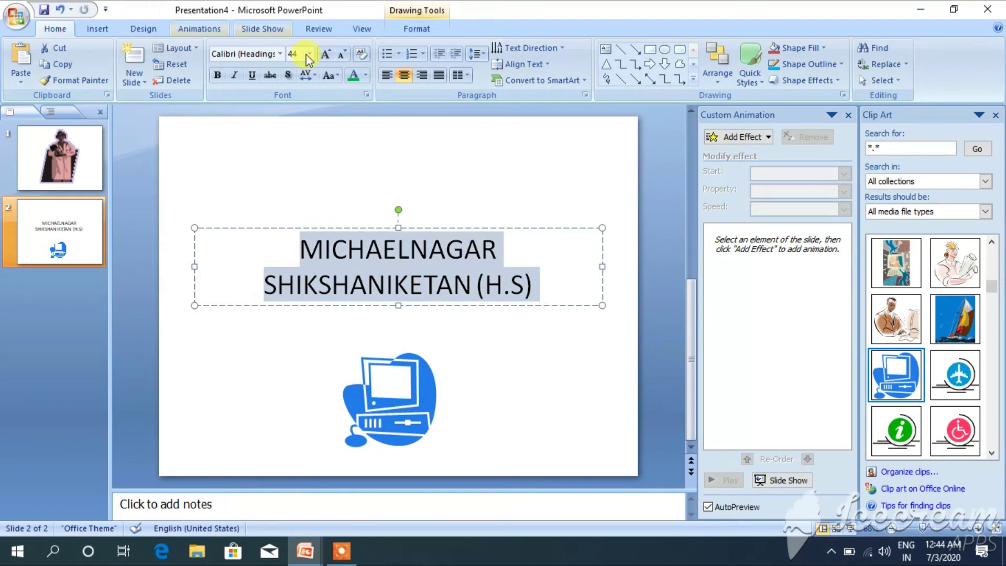
{"action": "left_click", "coordinate": [218, 76]}
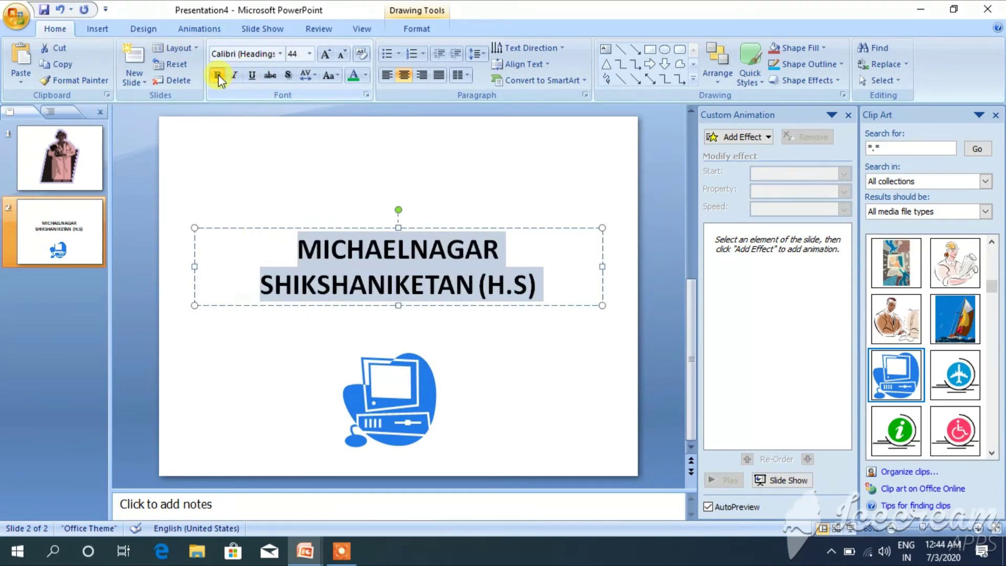
{"action": "left_click", "coordinate": [310, 55]}
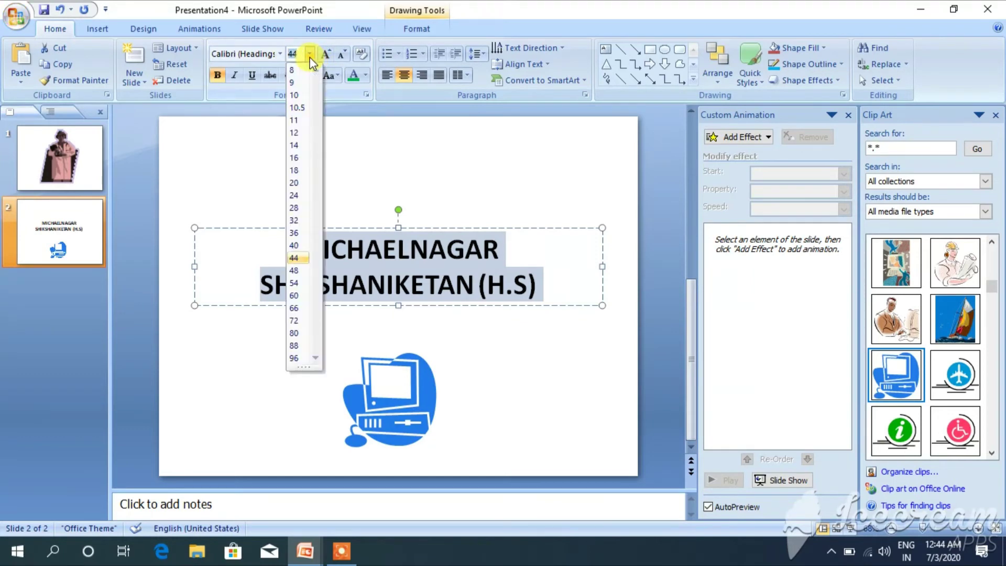
{"action": "left_click", "coordinate": [294, 321]}
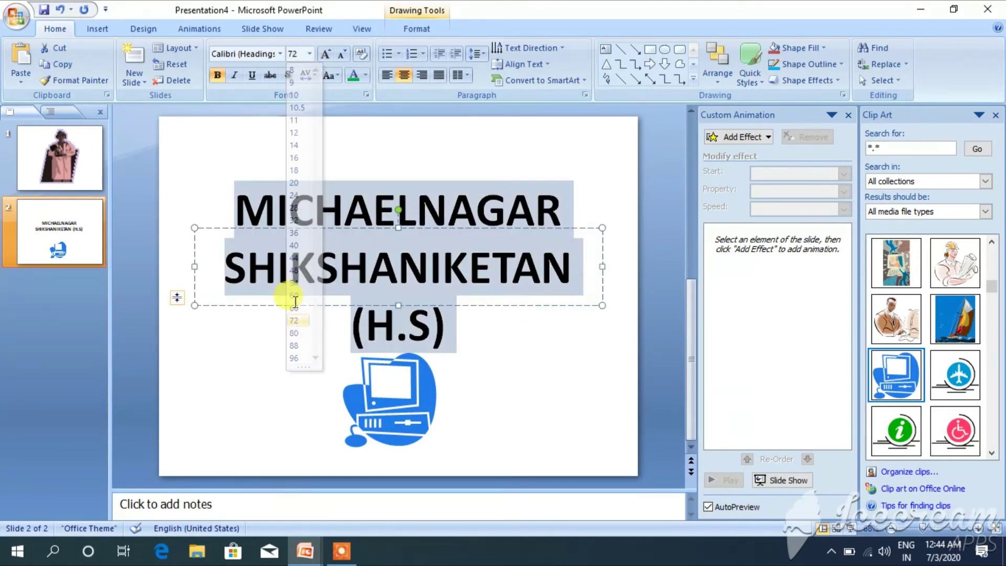
{"action": "left_click", "coordinate": [366, 75]}
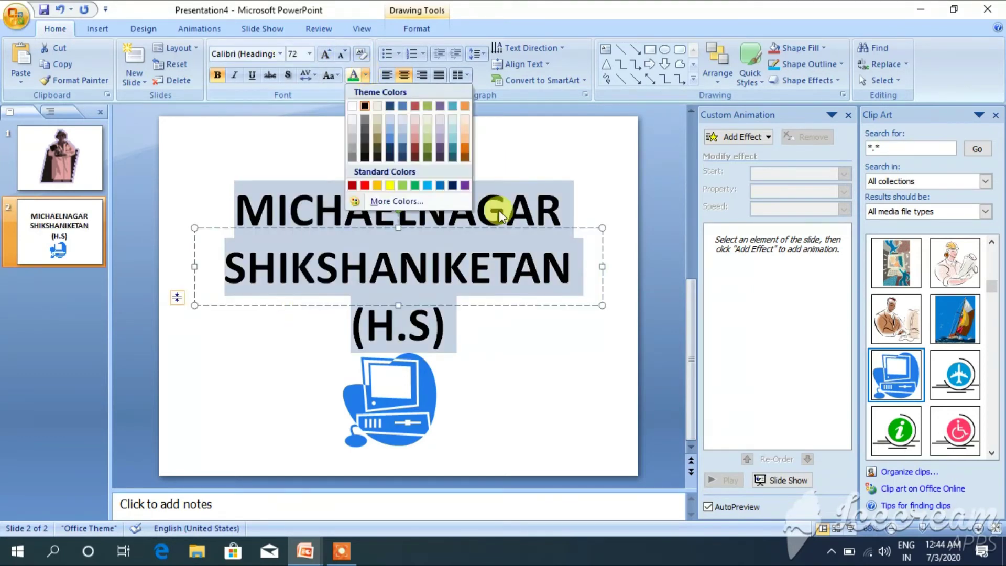
{"action": "left_click", "coordinate": [364, 185]}
- Enlarge the title placeholder upward and slightly downward to fit its three lines of text above the computer clip art
{"action": "left_click", "coordinate": [410, 430]}
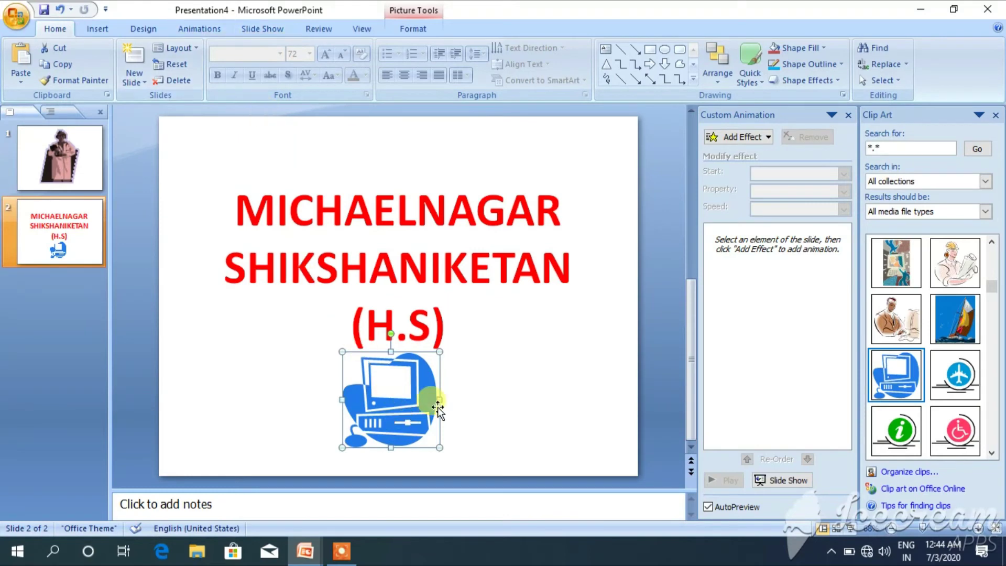
{"action": "left_click", "coordinate": [465, 337]}
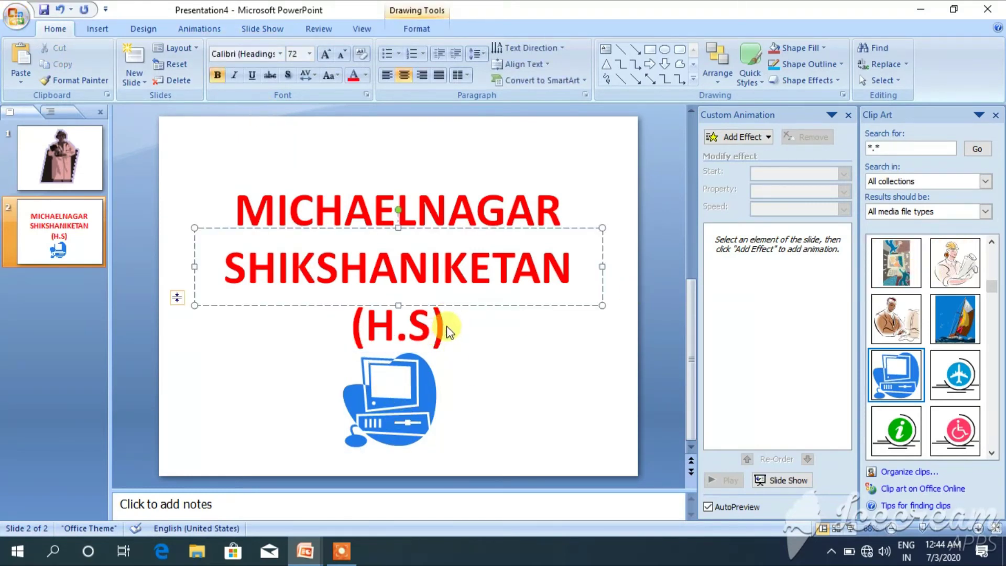
{"action": "left_click_drag", "start_coordinate": [398, 227], "coordinate": [397, 172]}
{"action": "left_click_drag", "start_coordinate": [399, 307], "coordinate": [397, 319]}
- Apply the picture style with a black double-line frame to the computer clip art
{"action": "left_click", "coordinate": [397, 385]}
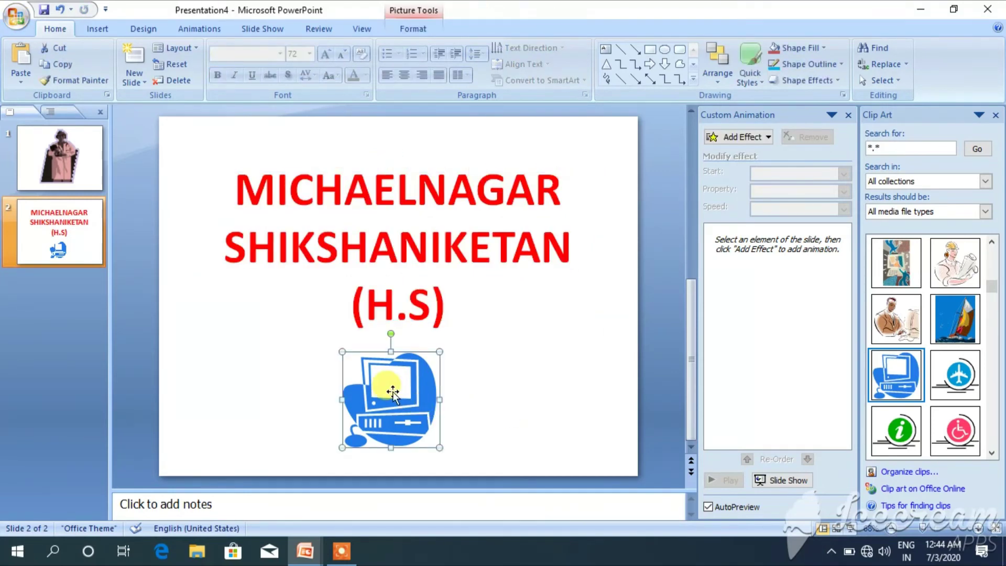
{"action": "left_click", "coordinate": [414, 30]}
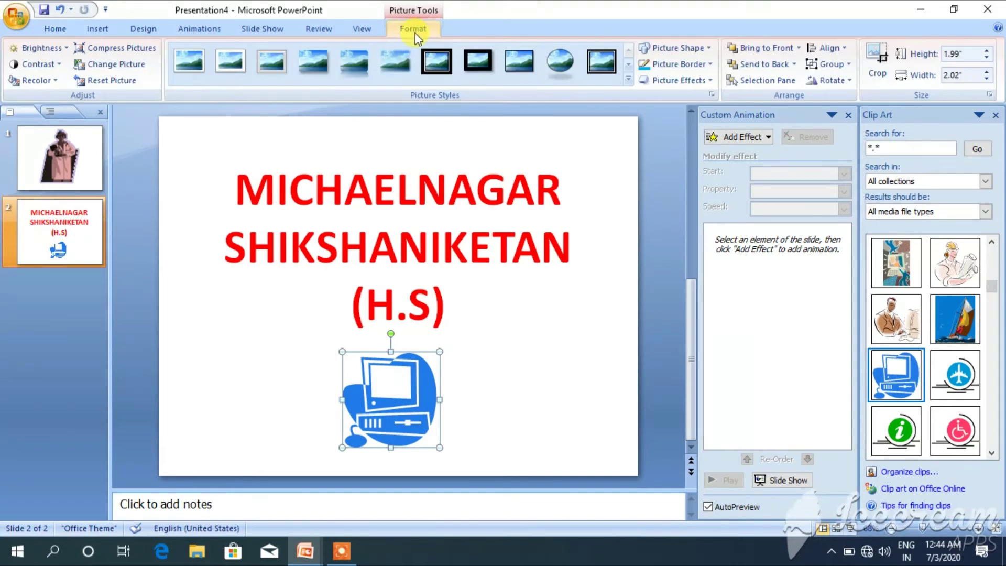
{"action": "left_click", "coordinate": [603, 62]}
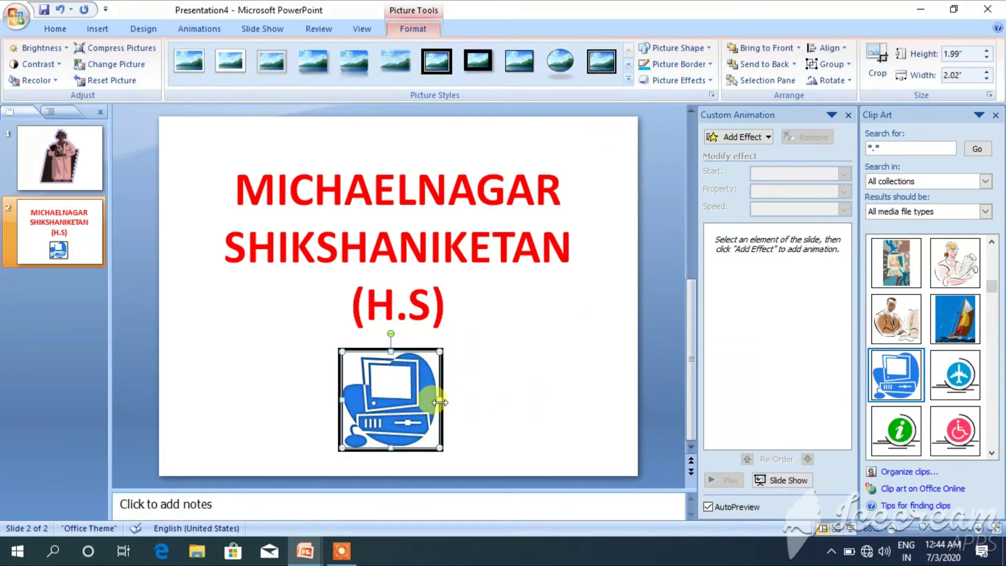
- Stretch the computer clip art on all four sides to about 5.67" wide and 2.92" high
{"action": "left_click_drag", "start_coordinate": [439, 401], "coordinate": [551, 399]}
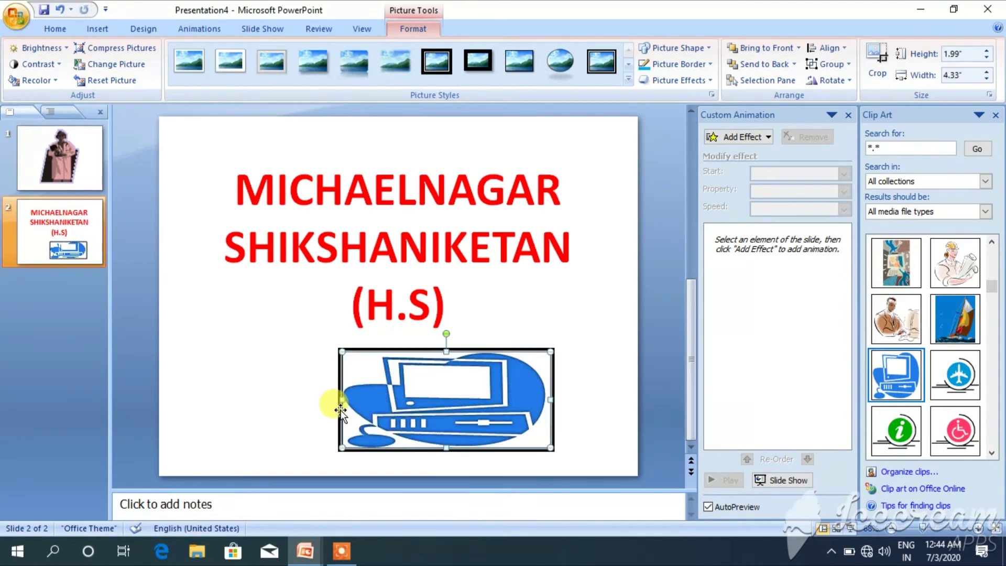
{"action": "left_click_drag", "start_coordinate": [340, 399], "coordinate": [277, 399]}
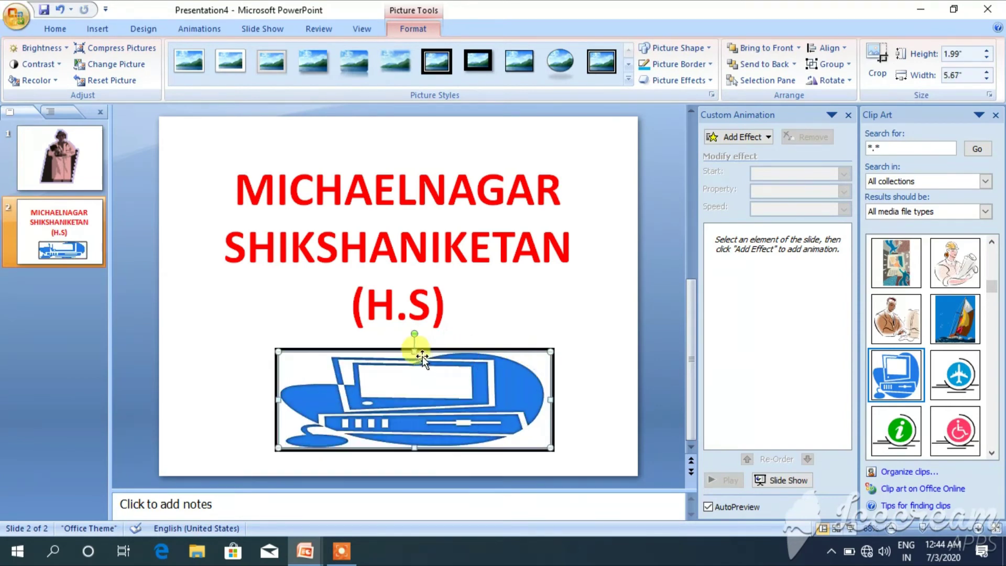
{"action": "left_click_drag", "start_coordinate": [414, 352], "coordinate": [414, 334]}
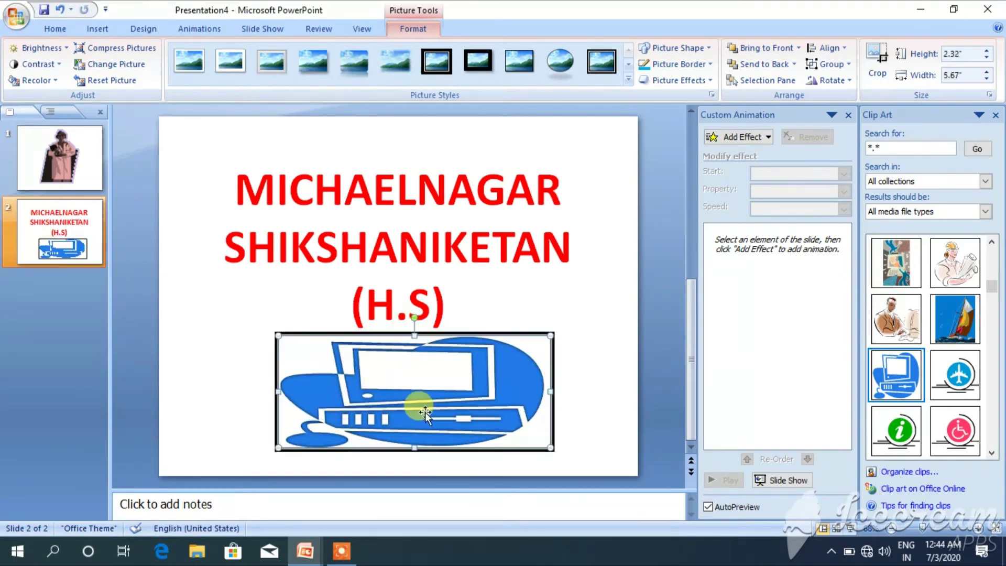
{"action": "left_click_drag", "start_coordinate": [413, 449], "coordinate": [412, 476]}
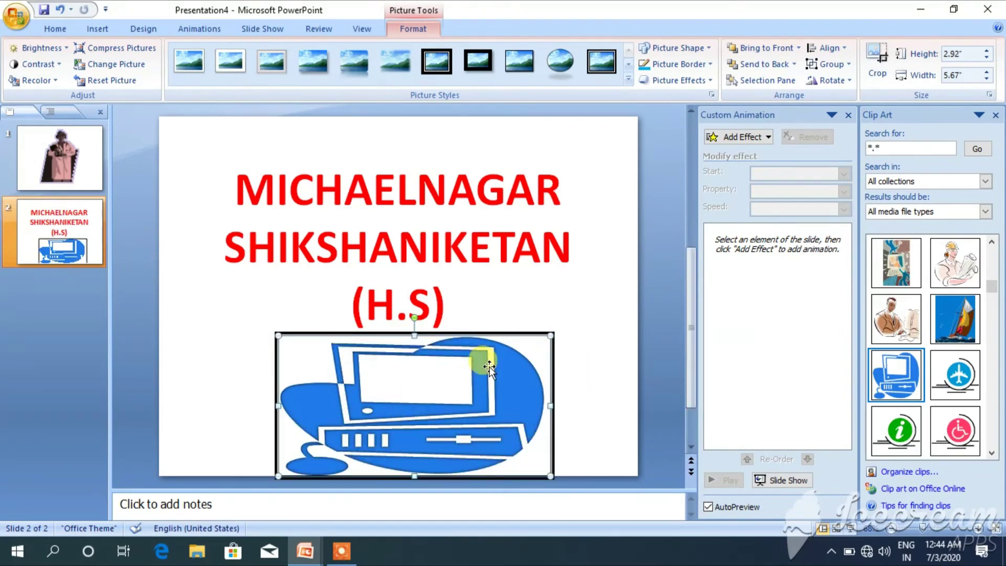
- Move the title to the slide's upper edge, shift the computer clip art up beneath it, and extend the title box slightly downward
{"action": "left_click", "coordinate": [429, 246]}
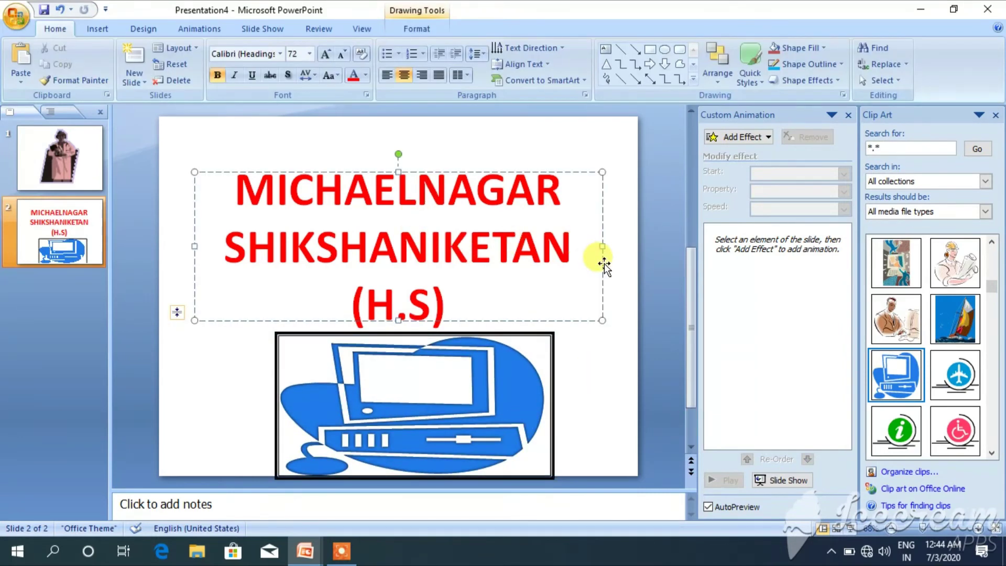
{"action": "left_click_drag", "start_coordinate": [602, 265], "coordinate": [606, 224]}
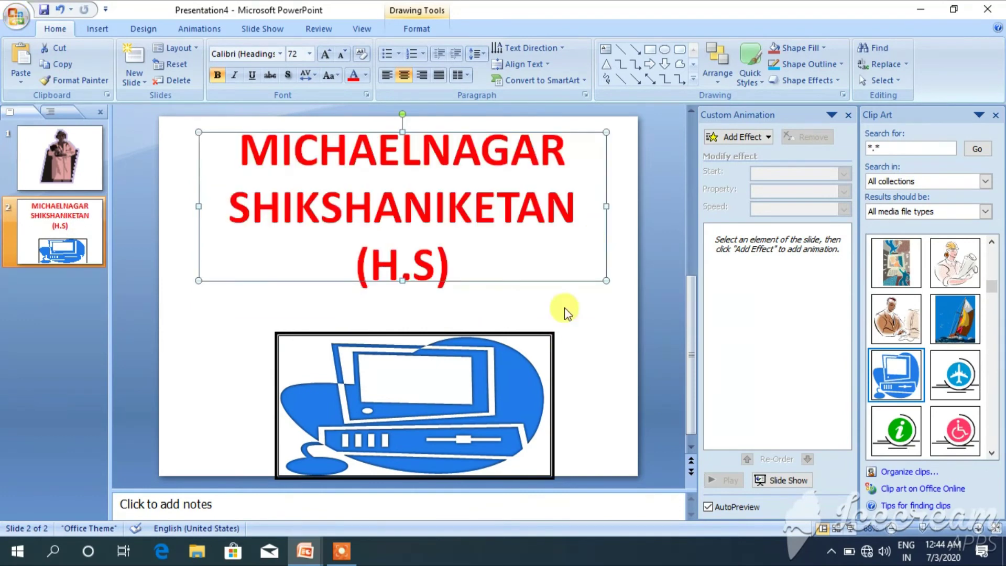
{"action": "left_click_drag", "start_coordinate": [536, 359], "coordinate": [543, 327]}
{"action": "left_click", "coordinate": [437, 256]}
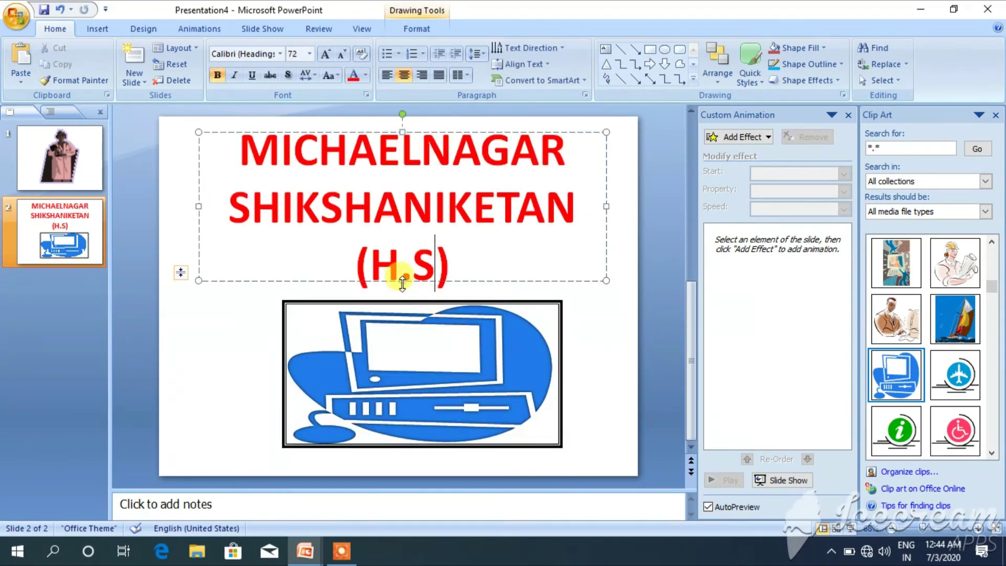
{"action": "mouse_move", "coordinate": [402, 283]}
{"action": "left_mouse_down"}
{"action": "mouse_move", "coordinate": [393, 274]}
{"action": "mouse_move", "coordinate": [403, 289]}
{"action": "left_mouse_up"}
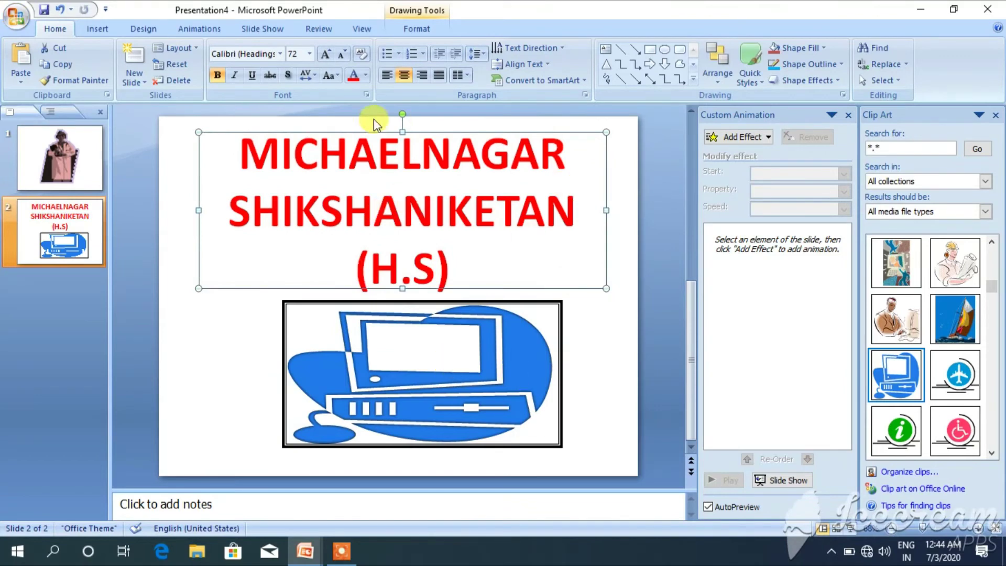
- Apply the dark blue radial gradient background style to the slides
{"action": "left_click", "coordinate": [141, 29]}
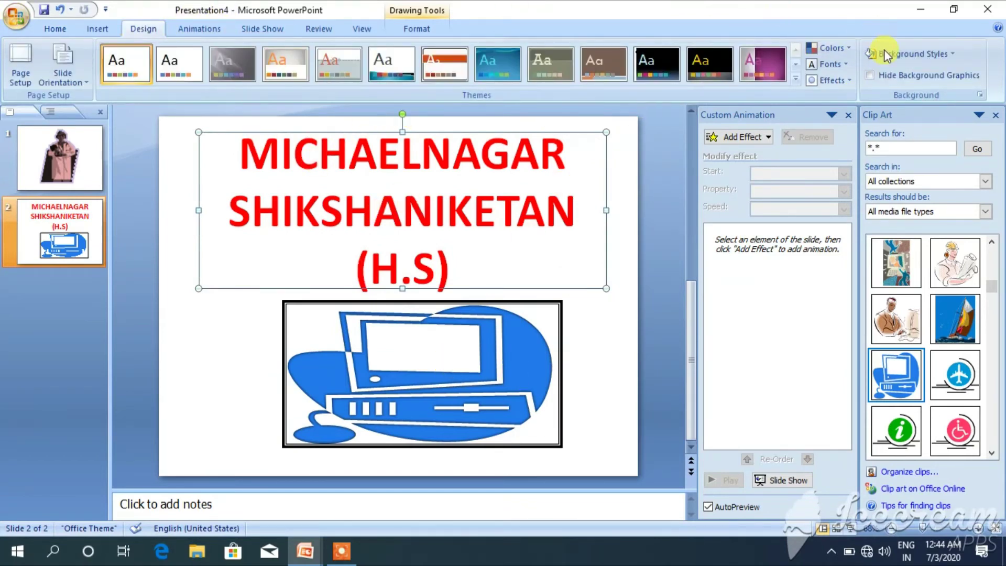
{"action": "left_click", "coordinate": [954, 52]}
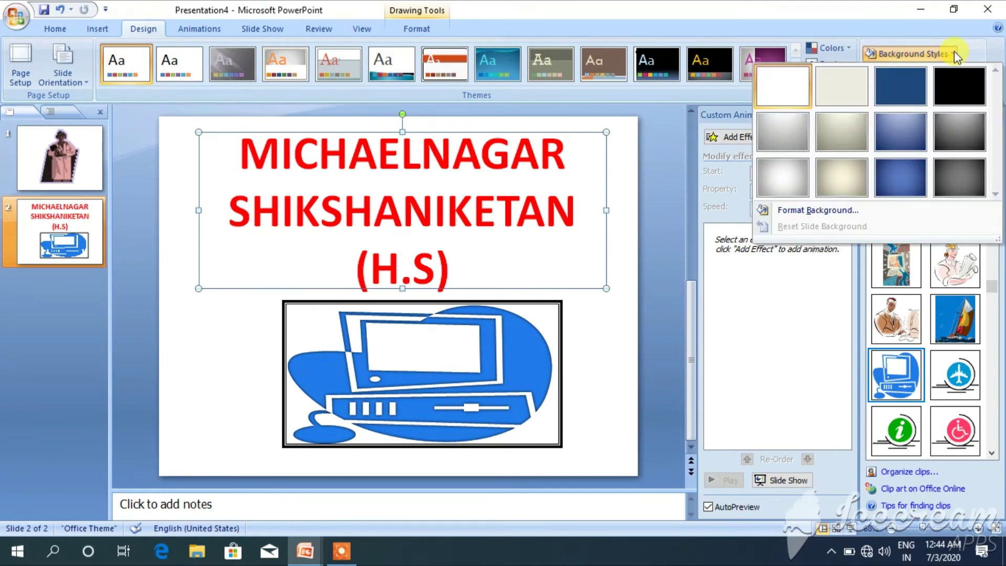
{"action": "left_click", "coordinate": [905, 177]}
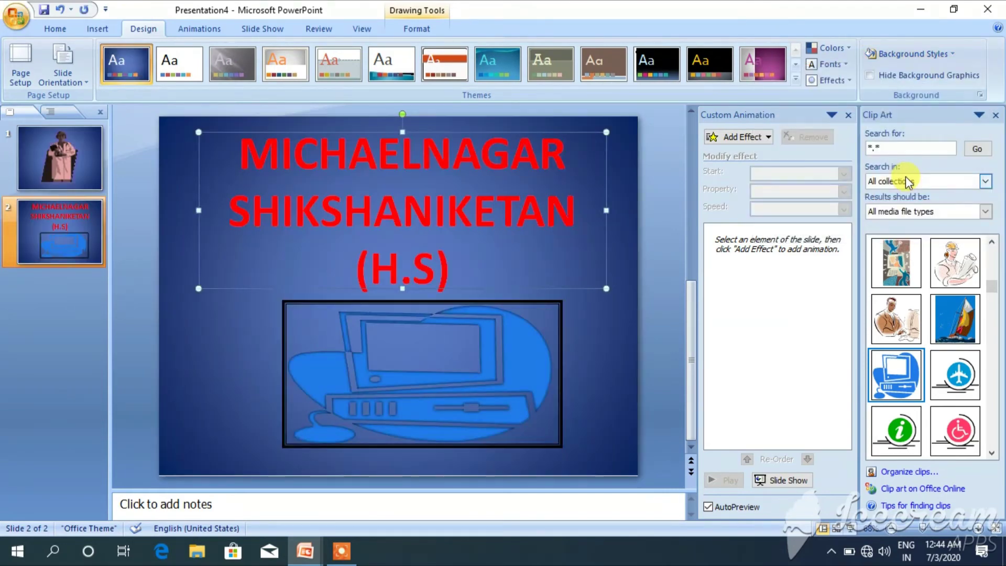
{"action": "left_click", "coordinate": [602, 382]}
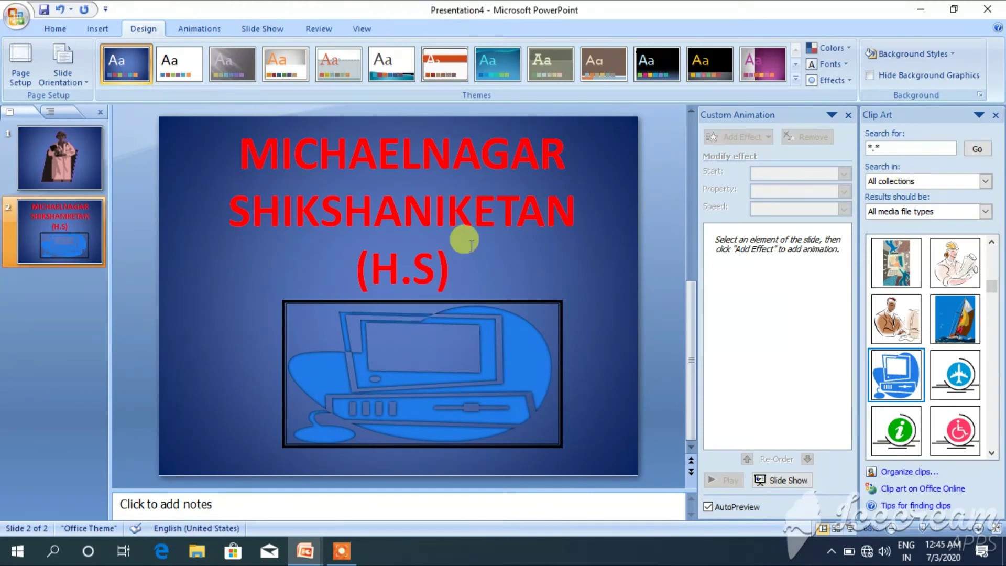
- Add a Spin emphasis animation to the whole title text and set its speed to Very Slow
{"action": "left_click", "coordinate": [433, 283]}
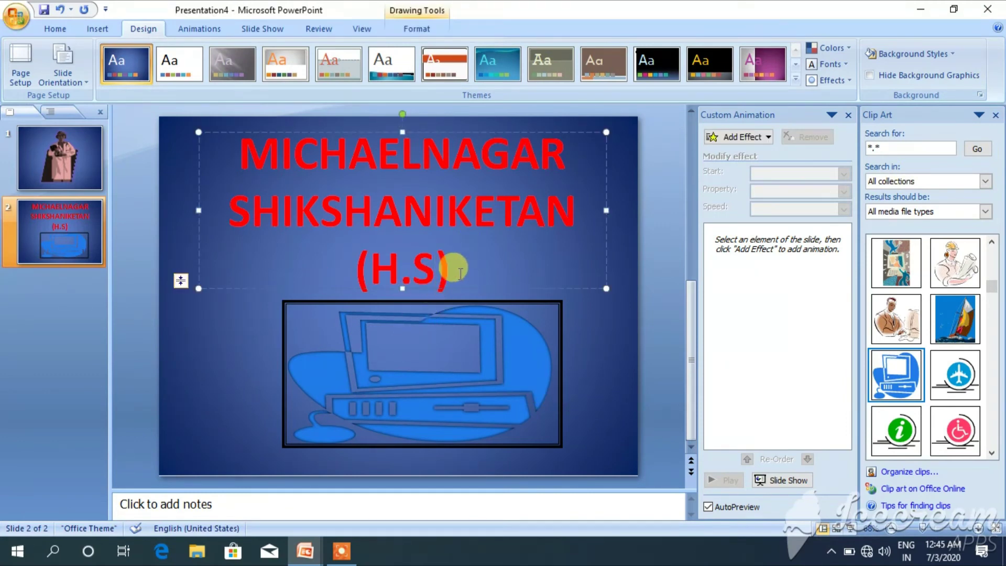
{"action": "left_click_drag", "start_coordinate": [459, 265], "coordinate": [230, 151]}
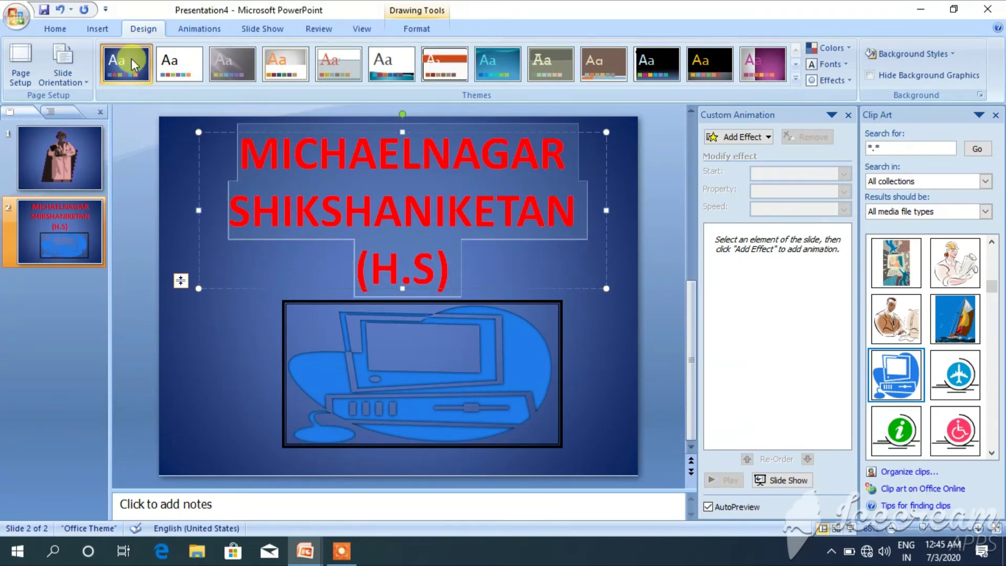
{"action": "left_click", "coordinate": [196, 31]}
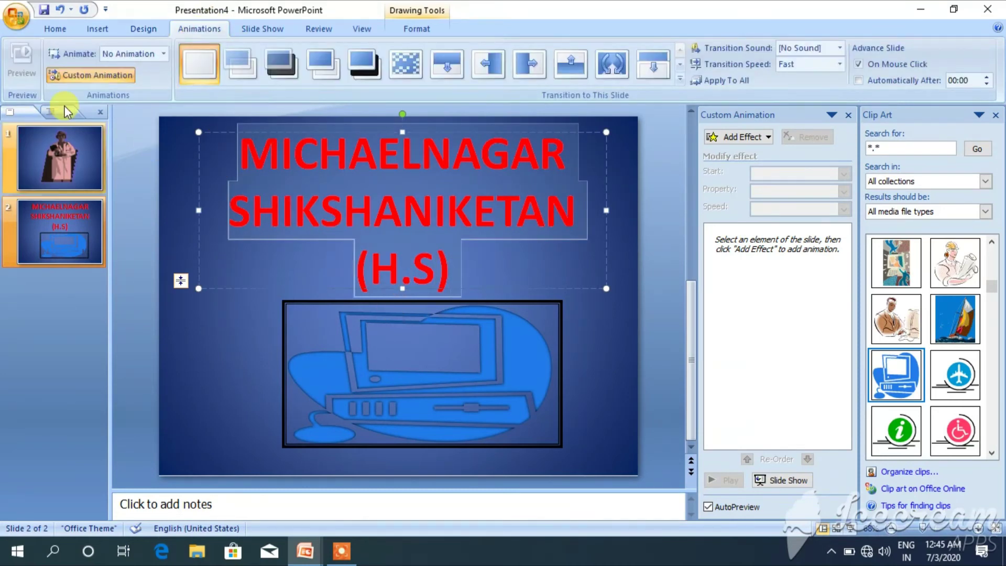
{"action": "left_click", "coordinate": [109, 72]}
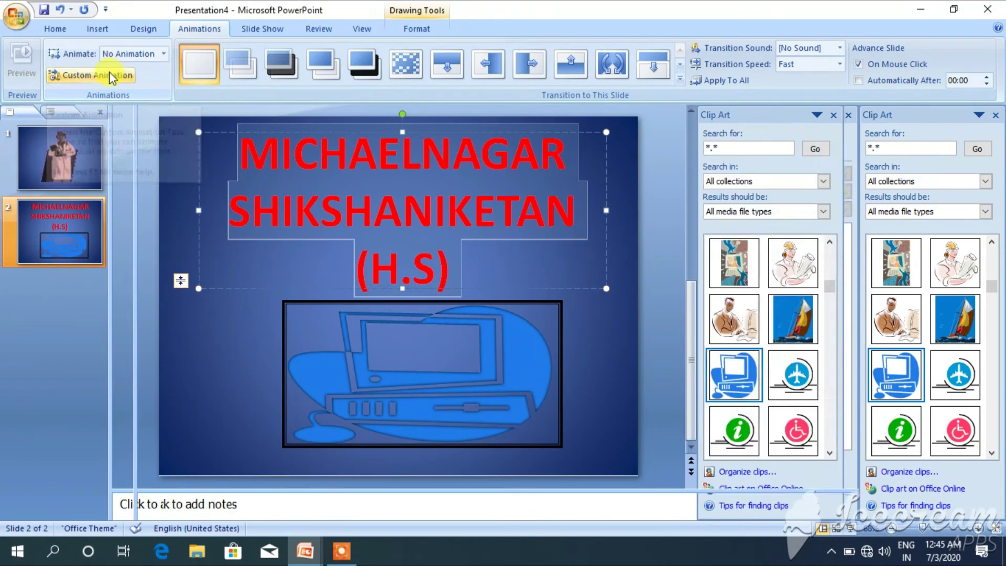
{"action": "left_click", "coordinate": [83, 71]}
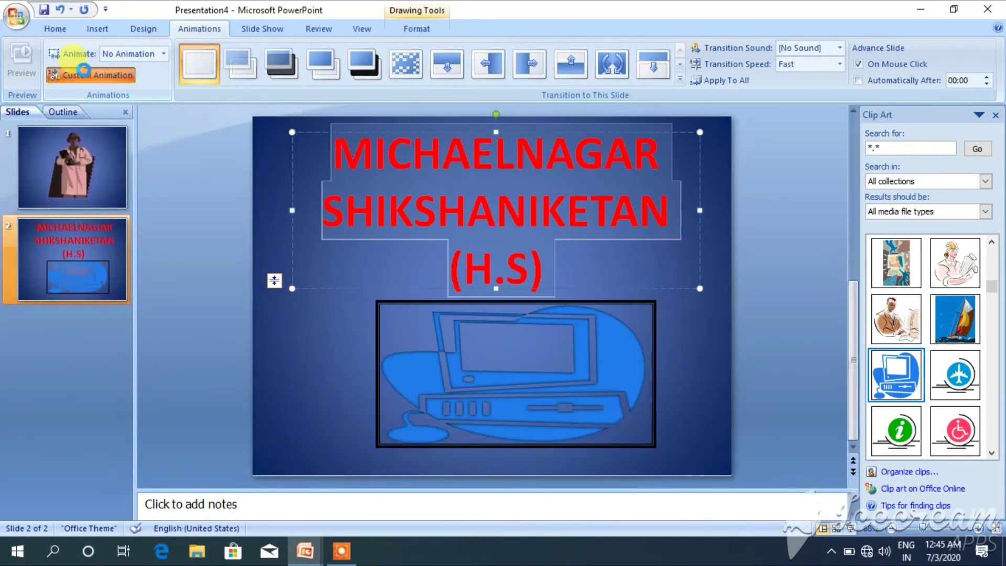
{"action": "left_click", "coordinate": [760, 134]}
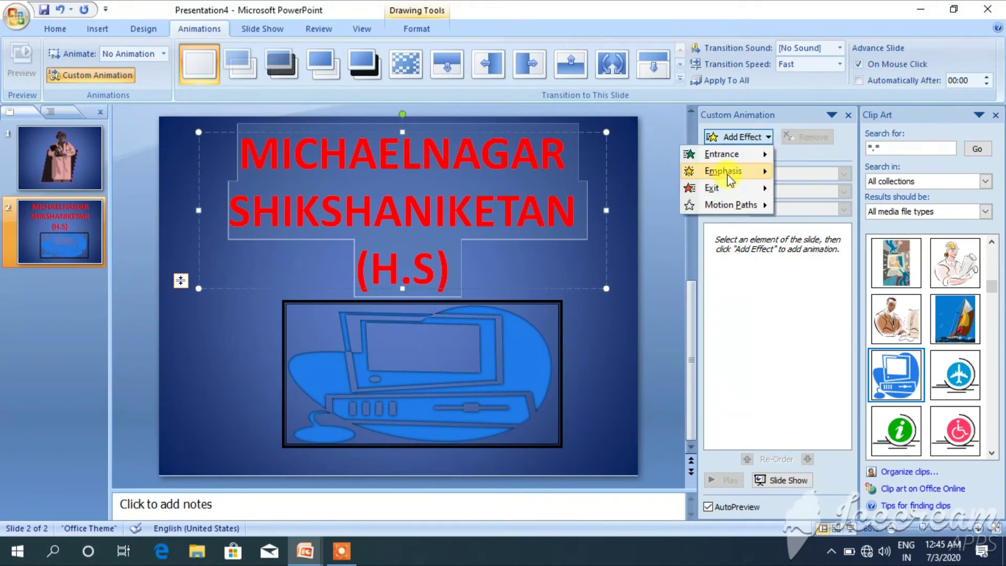
{"action": "mouse_move", "coordinate": [733, 177]}
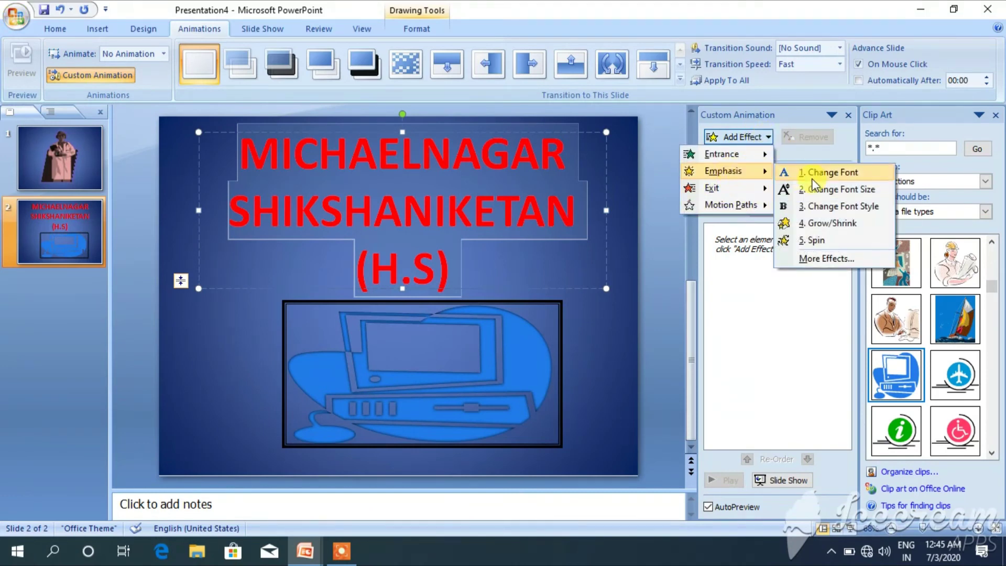
{"action": "left_click", "coordinate": [820, 241]}
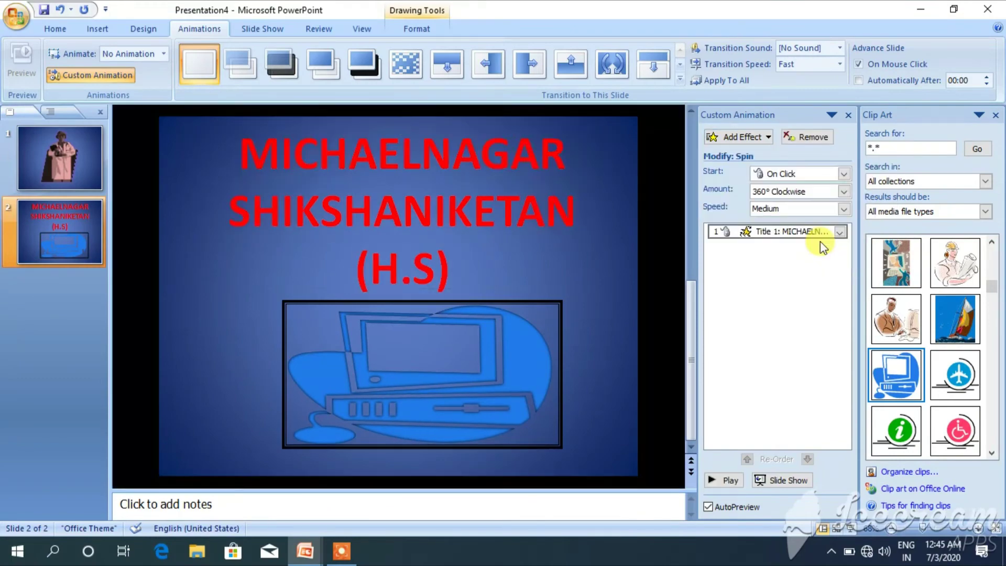
{"action": "left_click", "coordinate": [842, 210]}
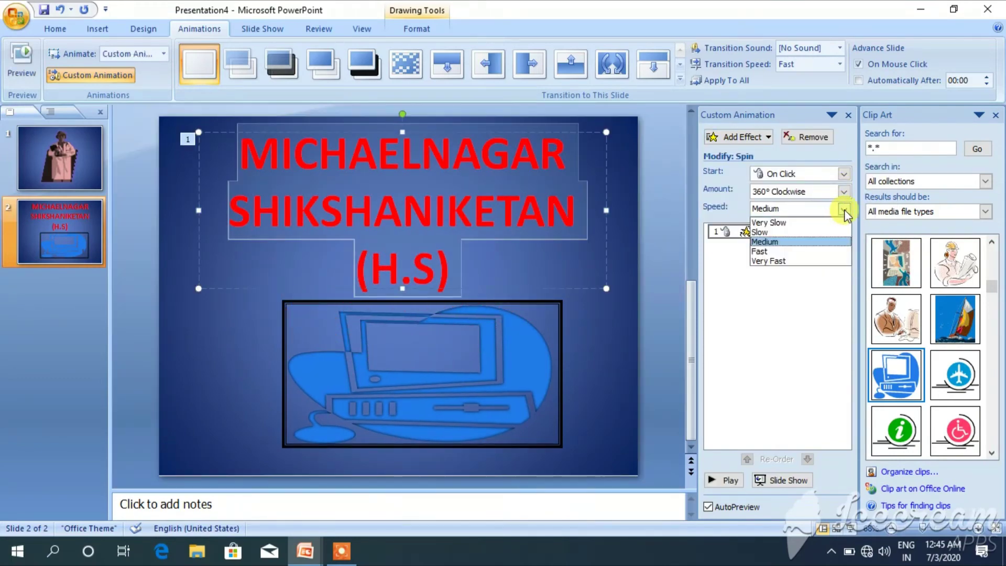
{"action": "left_click", "coordinate": [772, 222]}
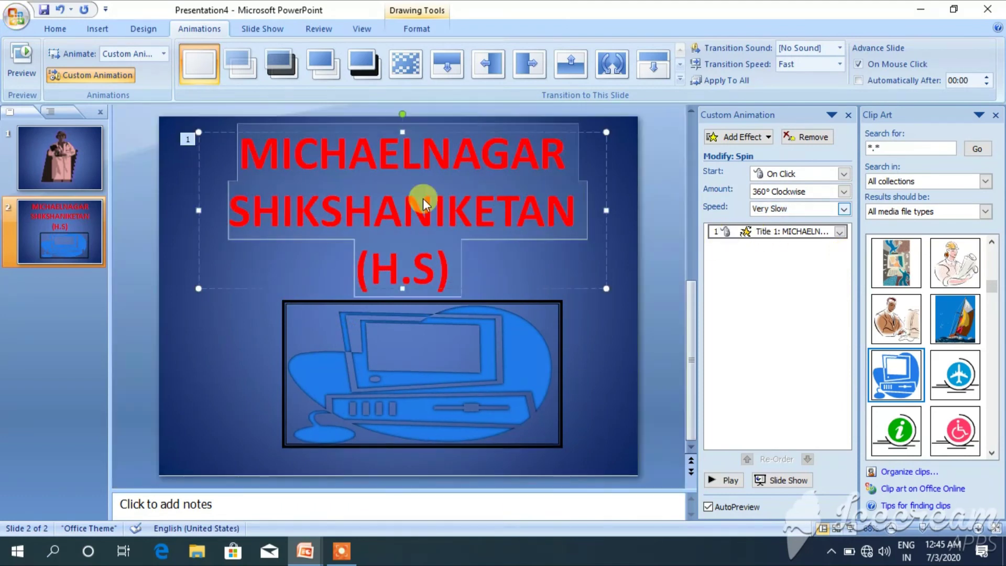
- Set the title's Spin effect options so that the text animates by letter
{"action": "left_click", "coordinate": [840, 233]}
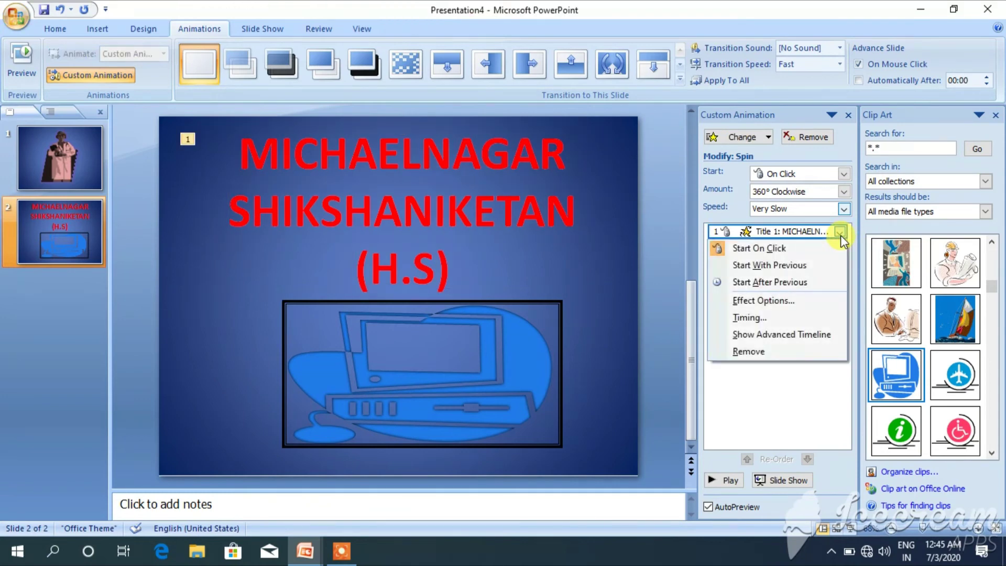
{"action": "left_click", "coordinate": [783, 302]}
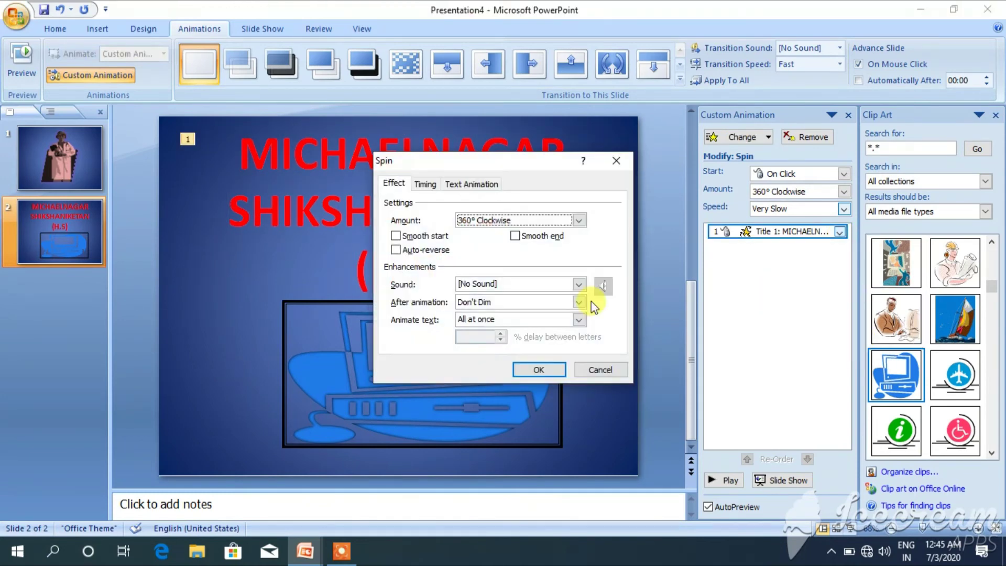
{"action": "left_click_drag", "start_coordinate": [573, 165], "coordinate": [799, 150]}
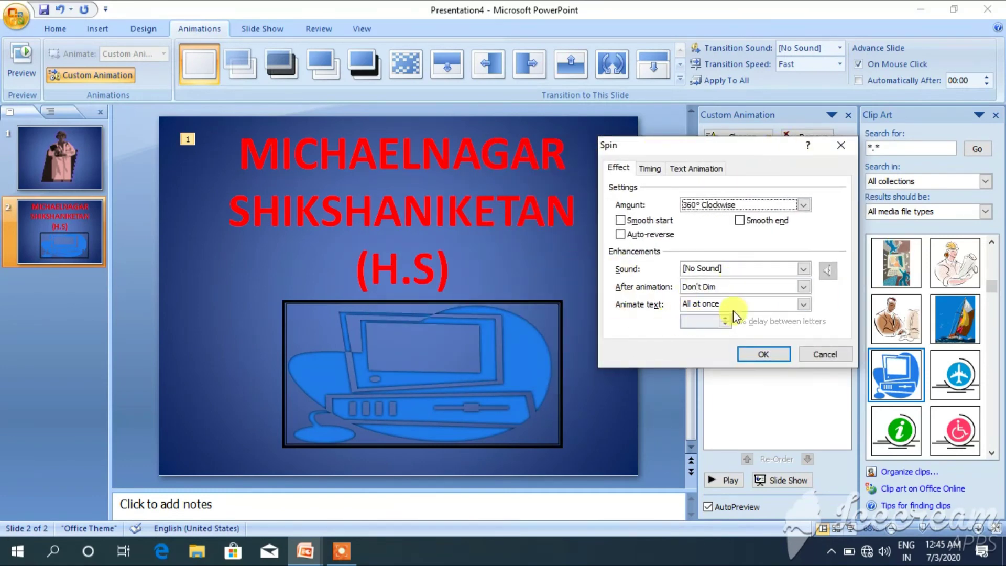
{"action": "left_click", "coordinate": [802, 304]}
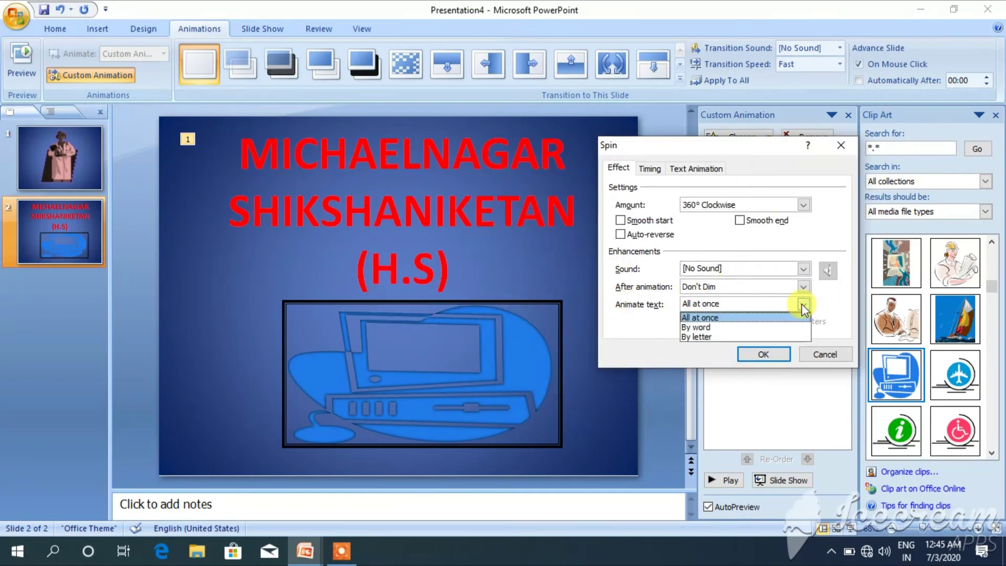
{"action": "left_click", "coordinate": [699, 335]}
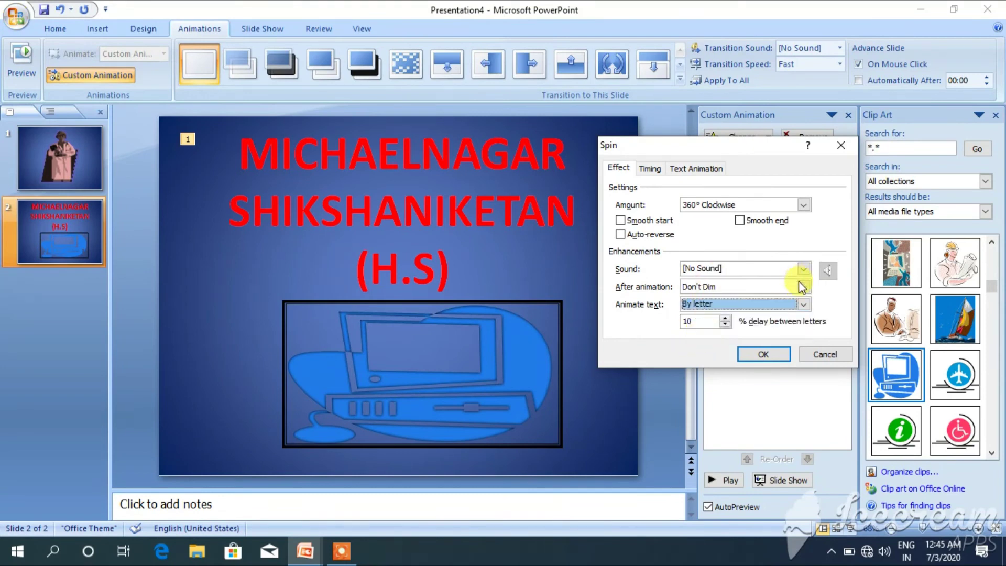
{"action": "left_click", "coordinate": [763, 355]}
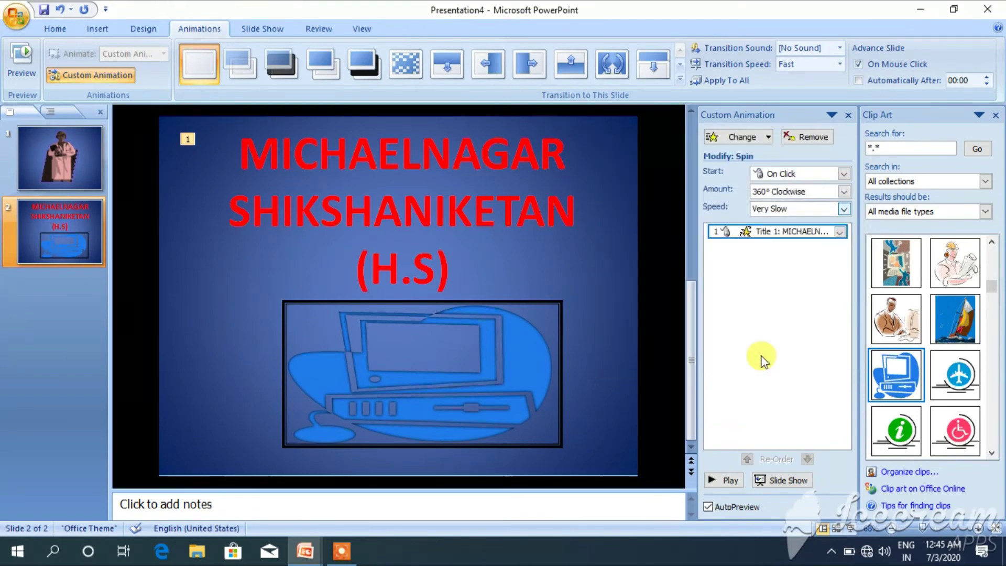
- Add a Grow/Shrink emphasis animation to the computer clip art
{"action": "left_click", "coordinate": [479, 270]}
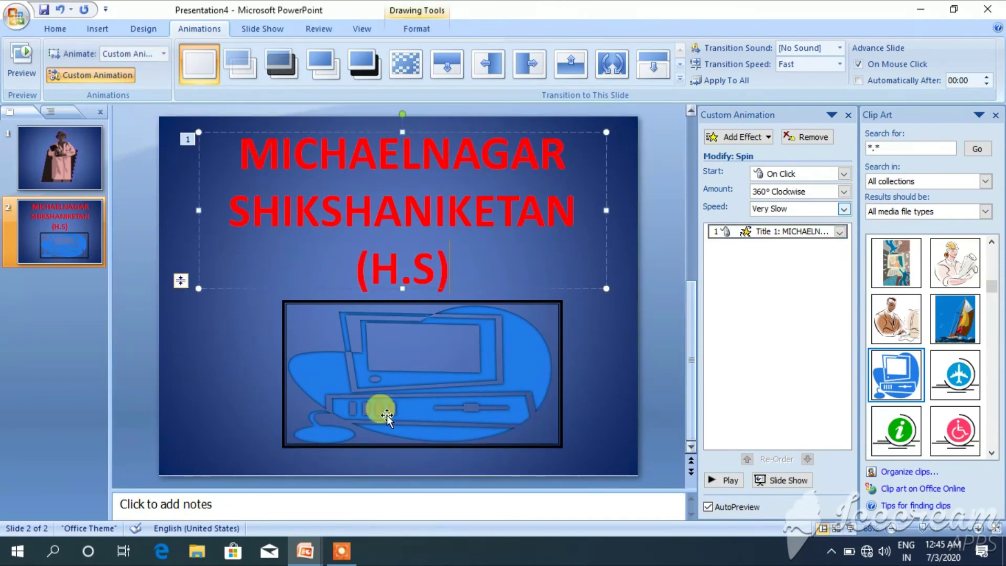
{"action": "left_click", "coordinate": [435, 392]}
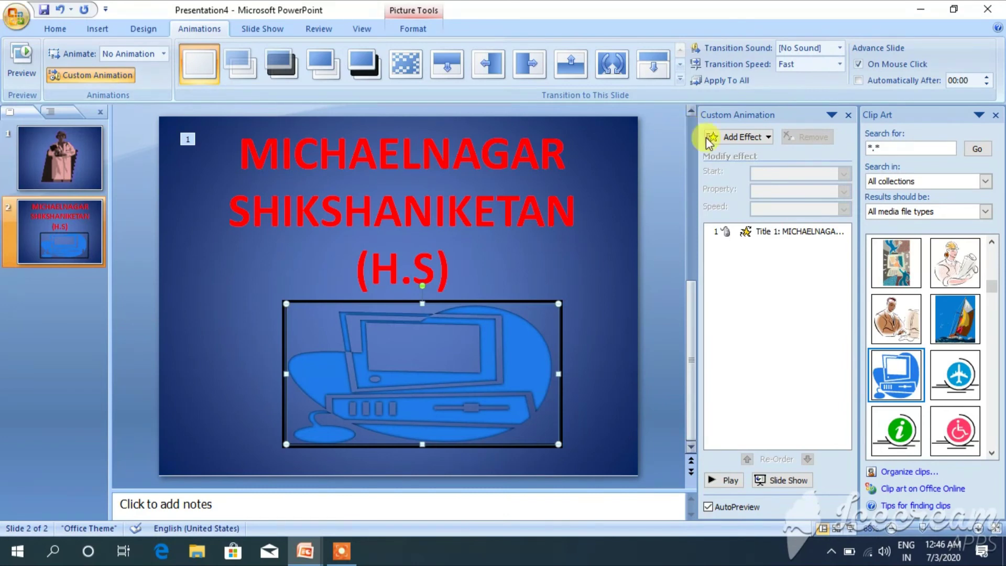
{"action": "left_click", "coordinate": [741, 137]}
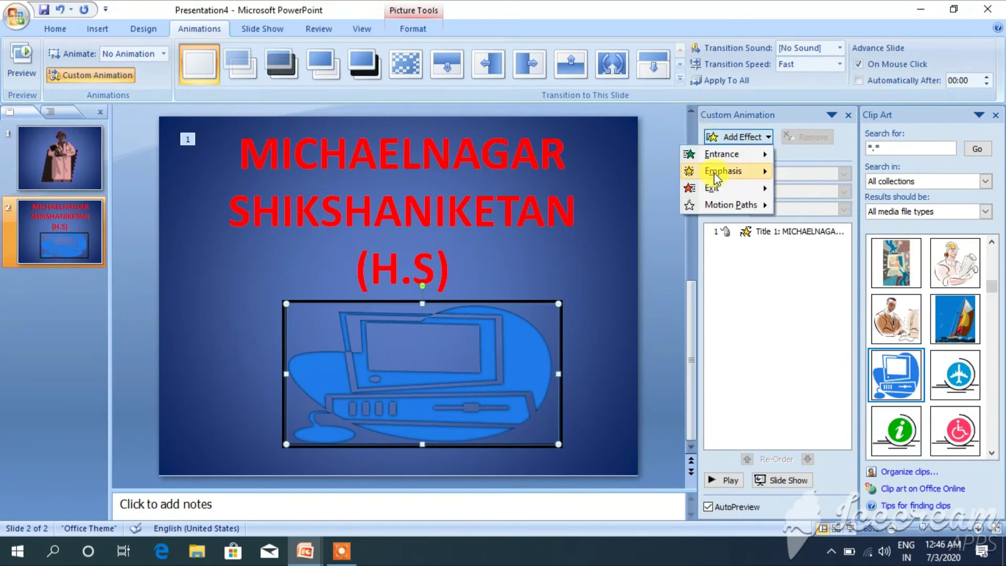
{"action": "mouse_move", "coordinate": [714, 174]}
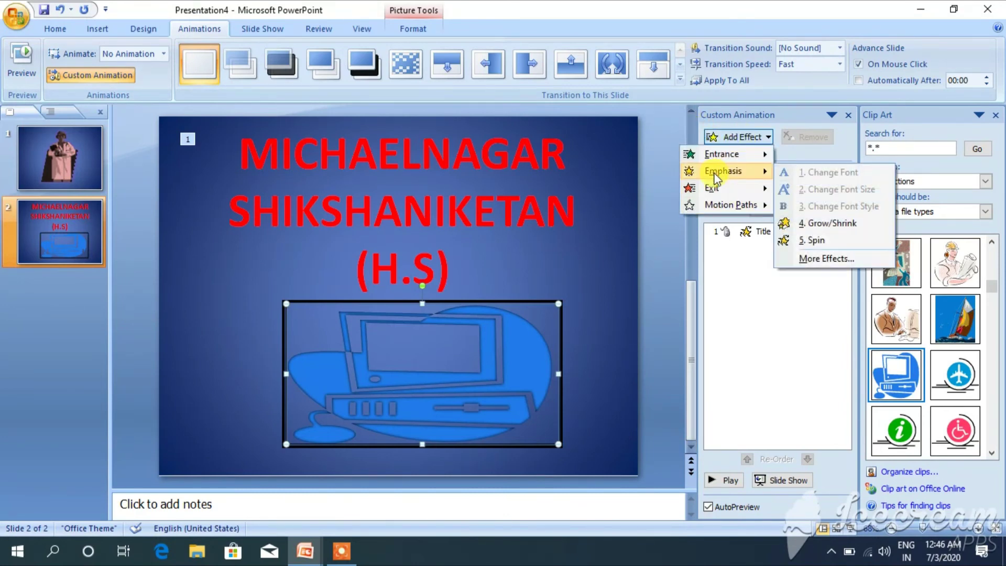
{"action": "left_click", "coordinate": [816, 223]}
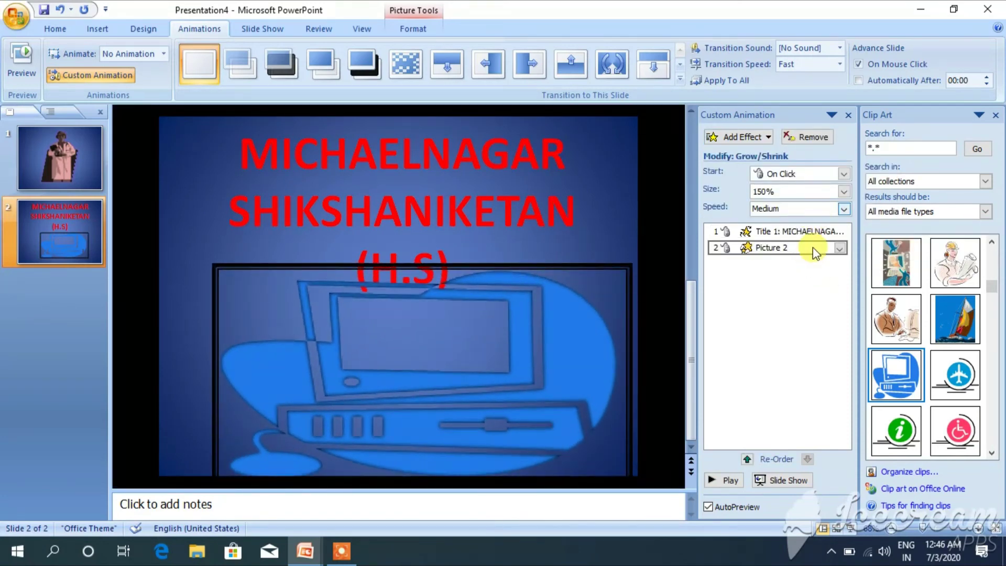
- Turn on Auto-reverse and Smooth end in the effect options of the clip art's Grow/Shrink animation
{"action": "left_click", "coordinate": [812, 247]}
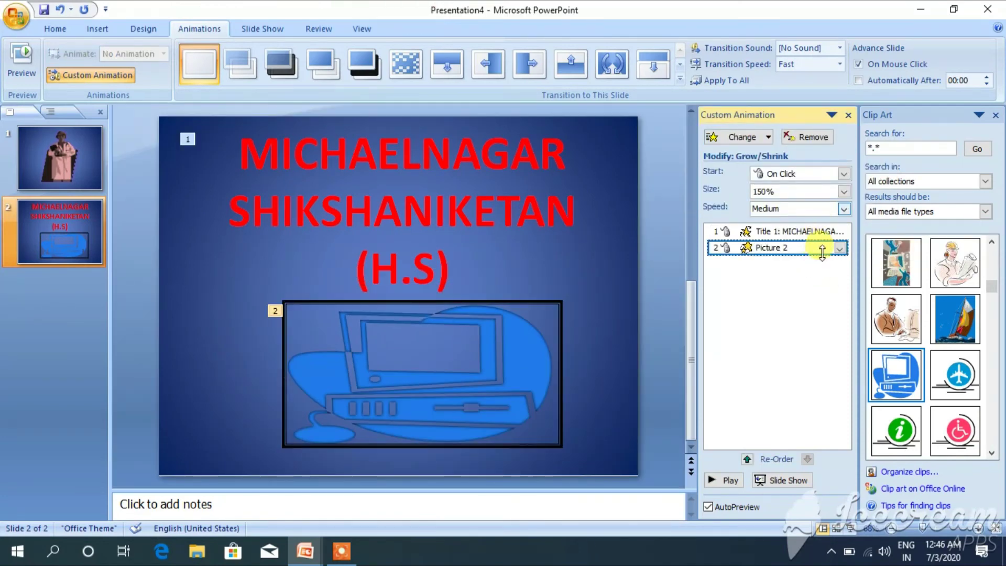
{"action": "left_click", "coordinate": [841, 248]}
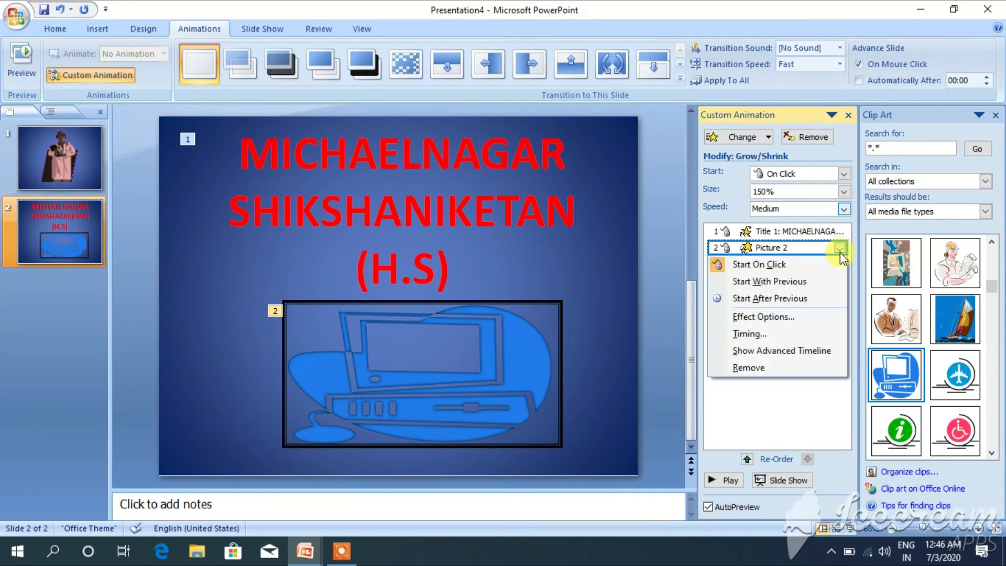
{"action": "left_click", "coordinate": [758, 316]}
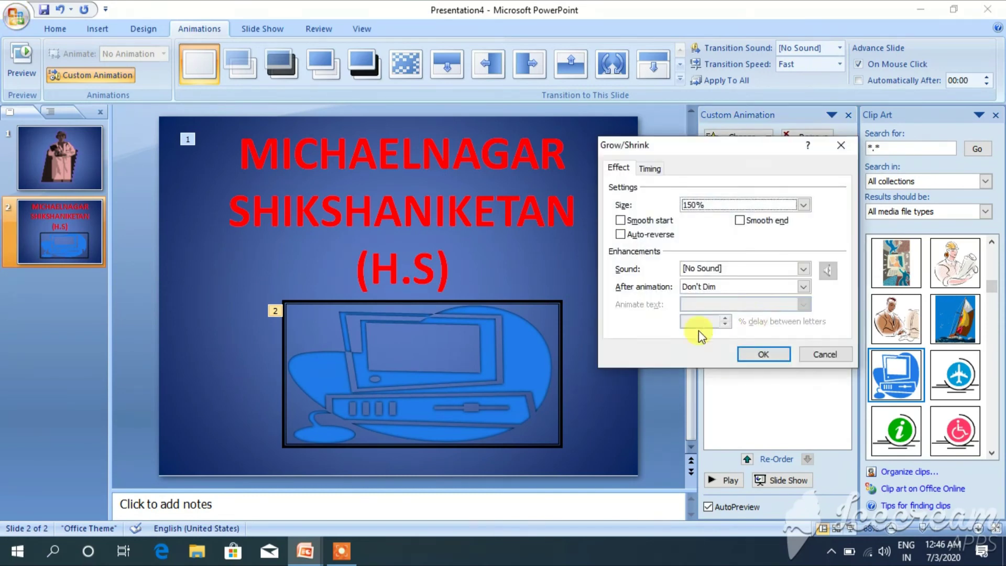
{"action": "left_click", "coordinate": [621, 234]}
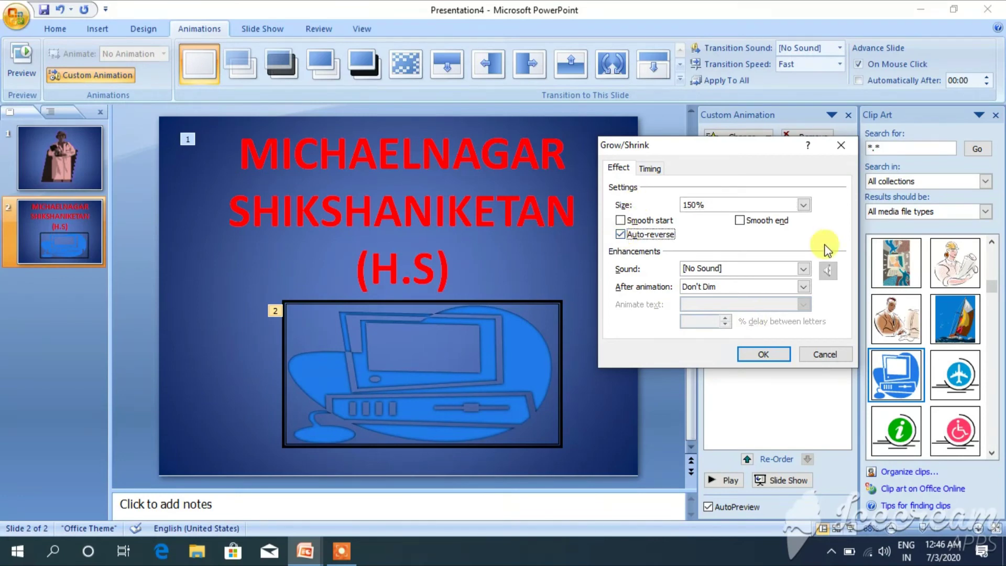
{"action": "left_click", "coordinate": [739, 222]}
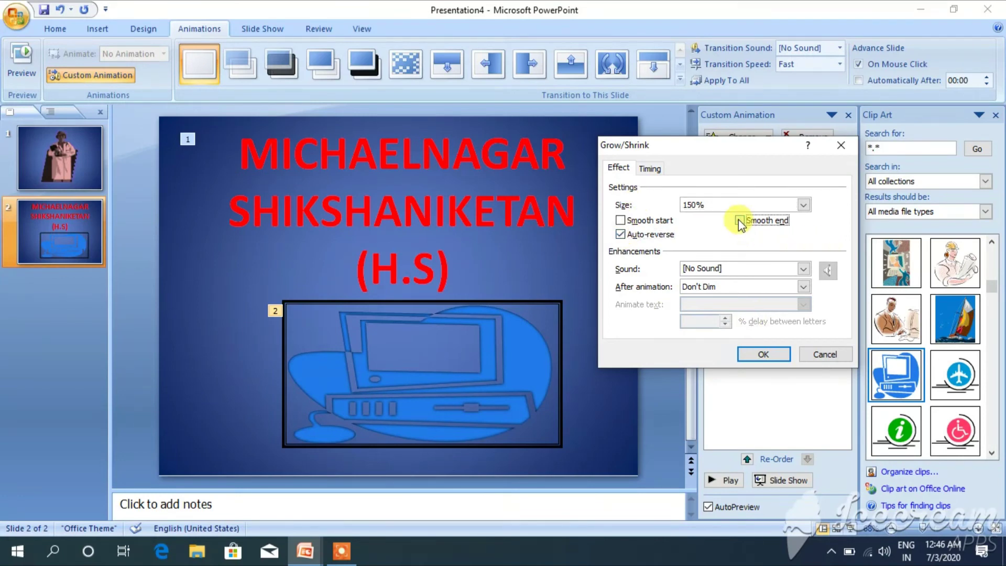
{"action": "left_click", "coordinate": [763, 356]}
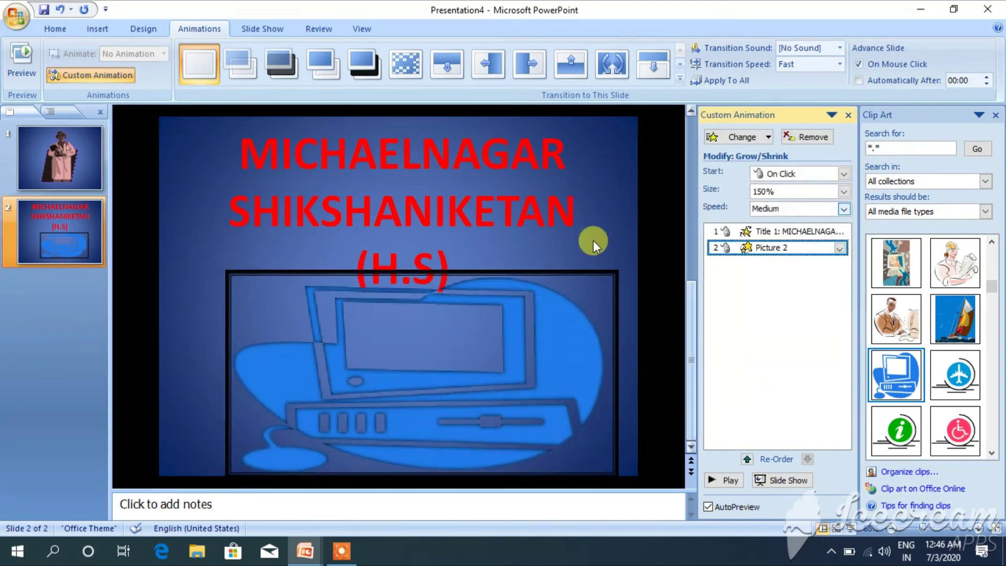
- Apply the Box In transition to slide 2 and set the transition speed to Slow
{"action": "left_click", "coordinate": [65, 152]}
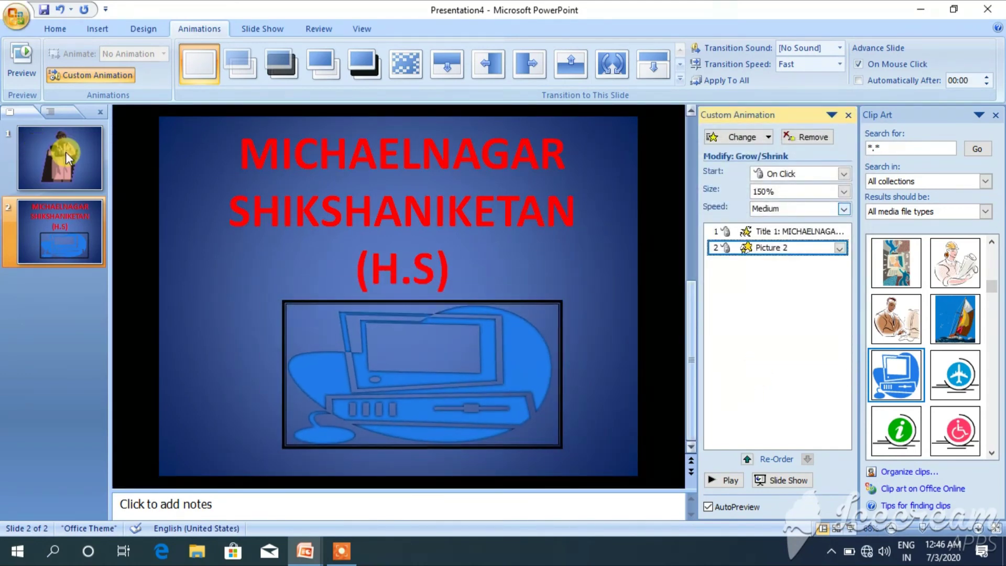
{"action": "left_click", "coordinate": [72, 234]}
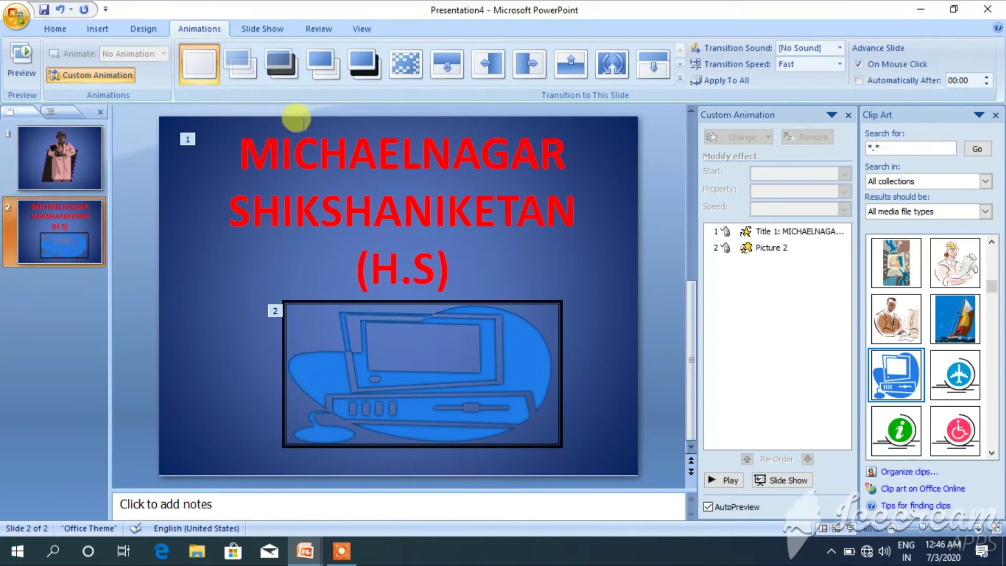
{"action": "left_click", "coordinate": [240, 64]}
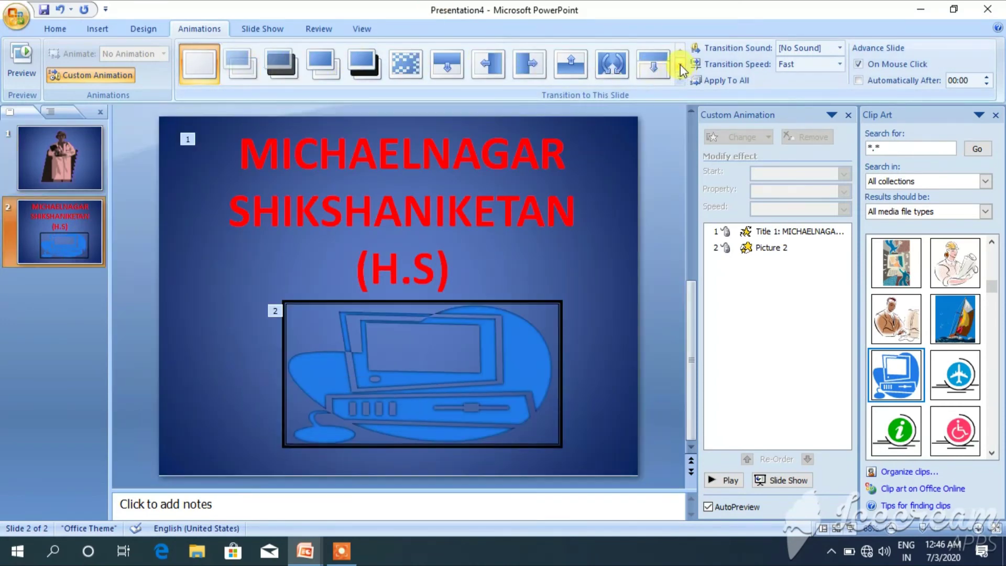
{"action": "left_click", "coordinate": [680, 64]}
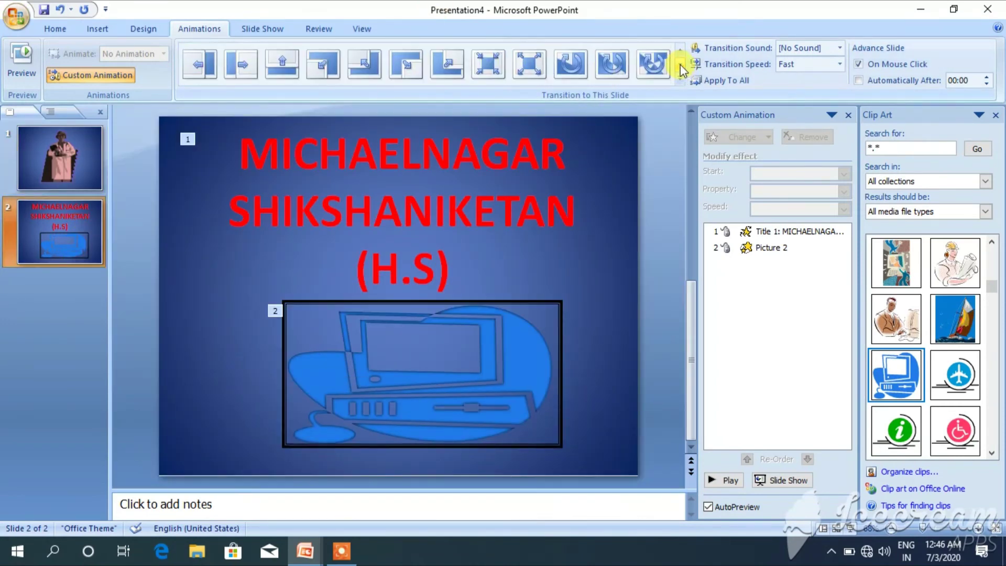
{"action": "left_click", "coordinate": [488, 64]}
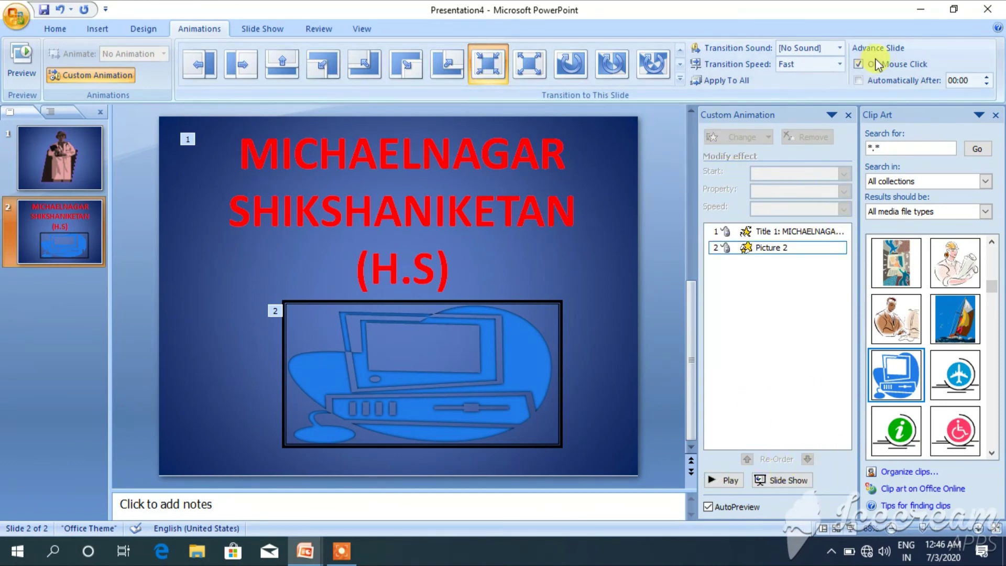
{"action": "left_click", "coordinate": [840, 64]}
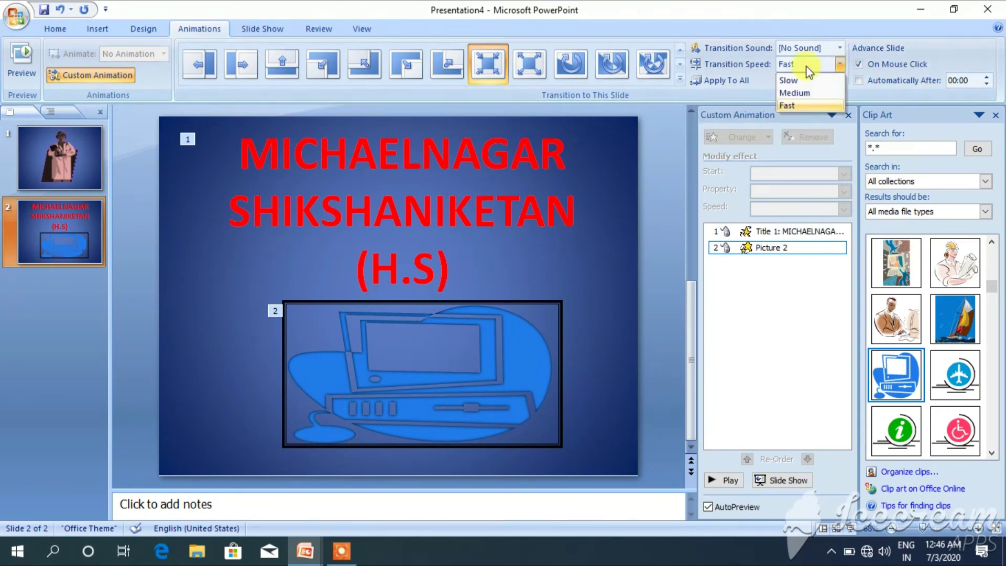
{"action": "left_click", "coordinate": [790, 80]}
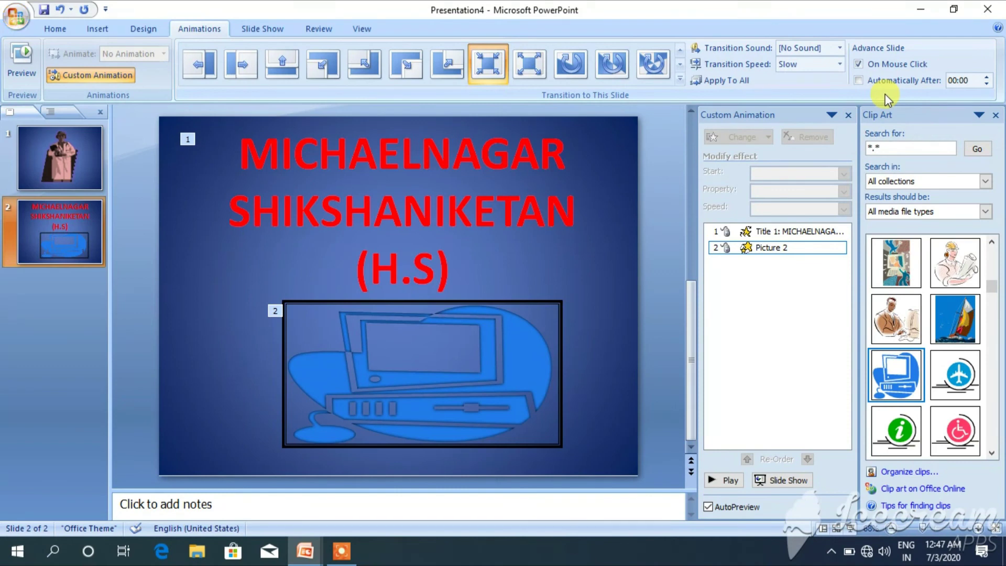
{"action": "left_click", "coordinate": [426, 267]}
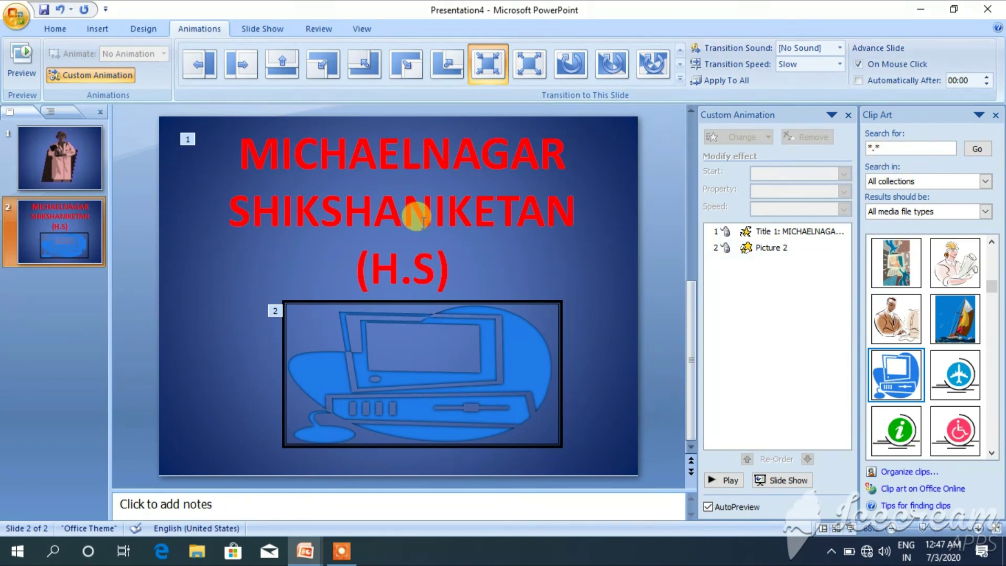
- Play the slide show from the beginning to preview the transitions and animations through to its end, and return to editing
{"action": "scroll", "coordinate": [62, 79], "scroll_direction": "down", "scroll_amount": 1}
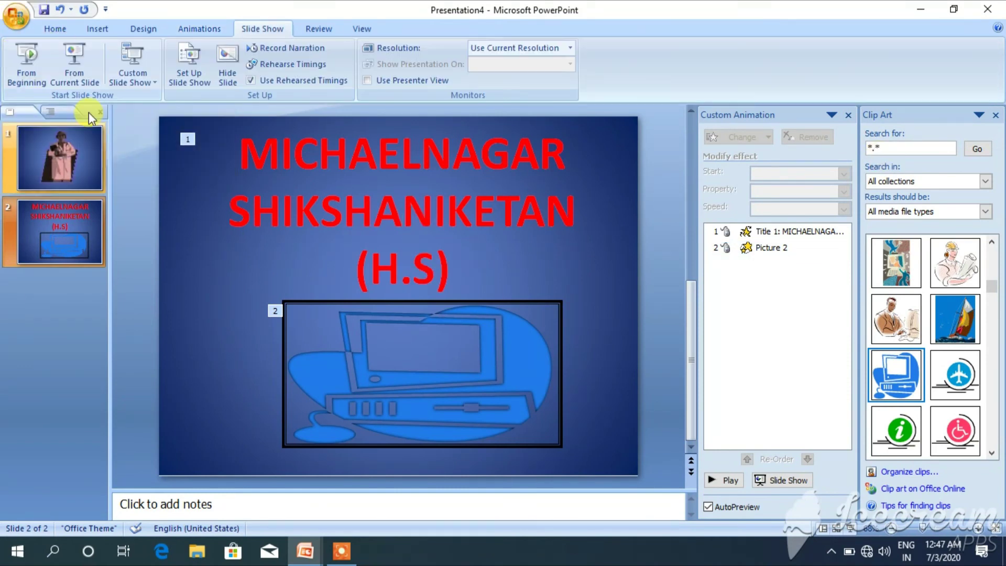
{"action": "left_click", "coordinate": [33, 74]}
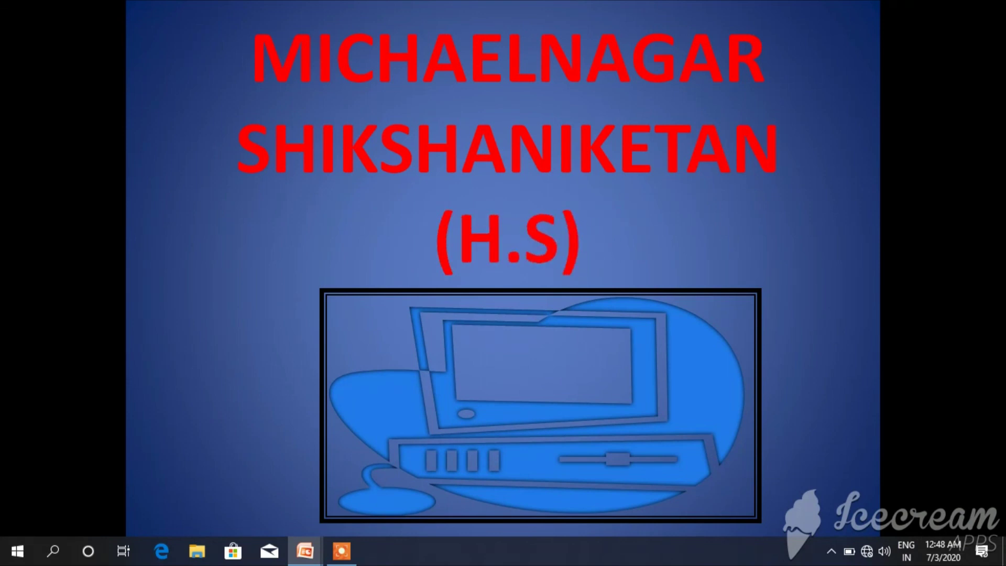
{"action": "key", "text": "Right"}
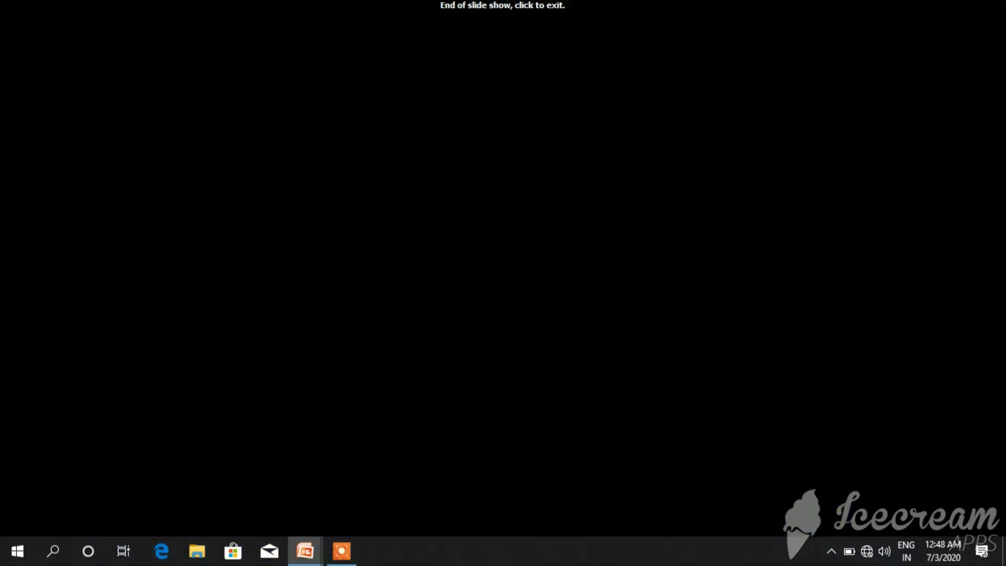
{"action": "key", "text": "Right"}
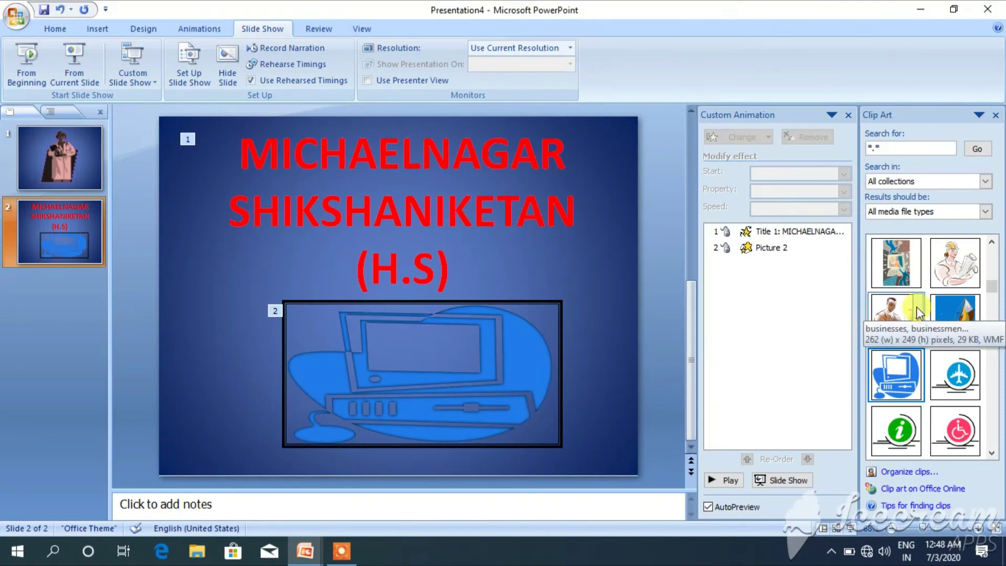
{"action": "left_click", "coordinate": [339, 550]}
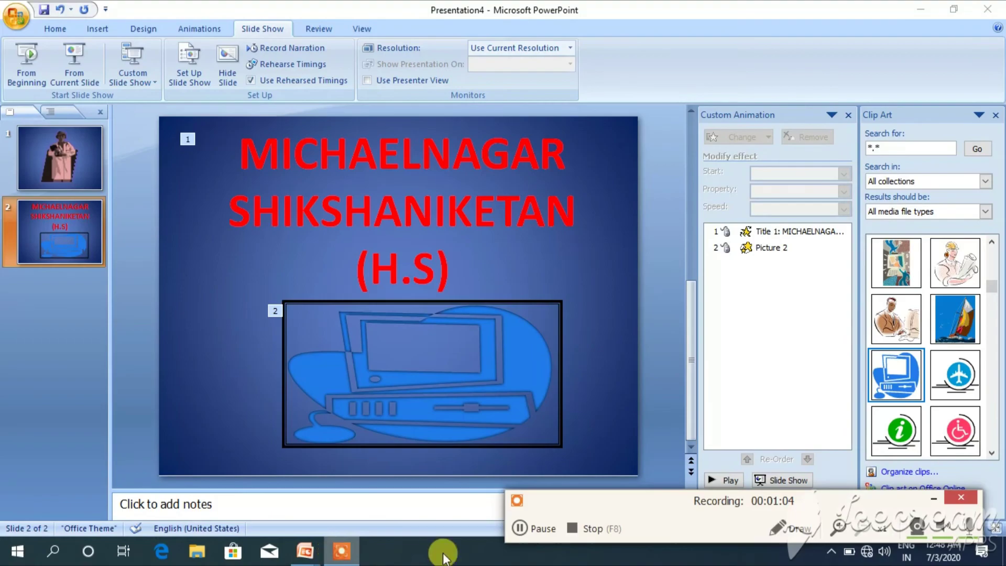
{"action": "left_click", "coordinate": [590, 529]}
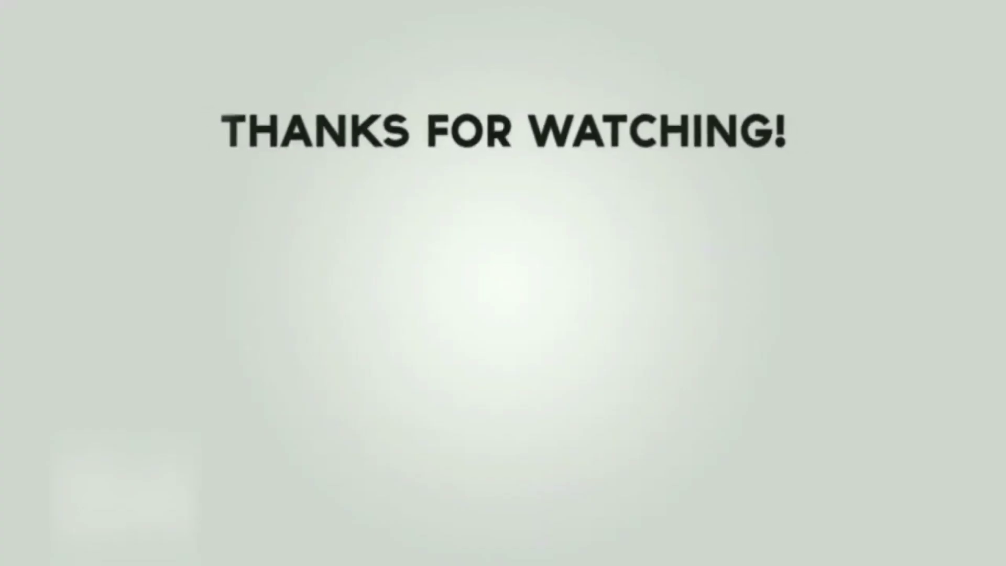